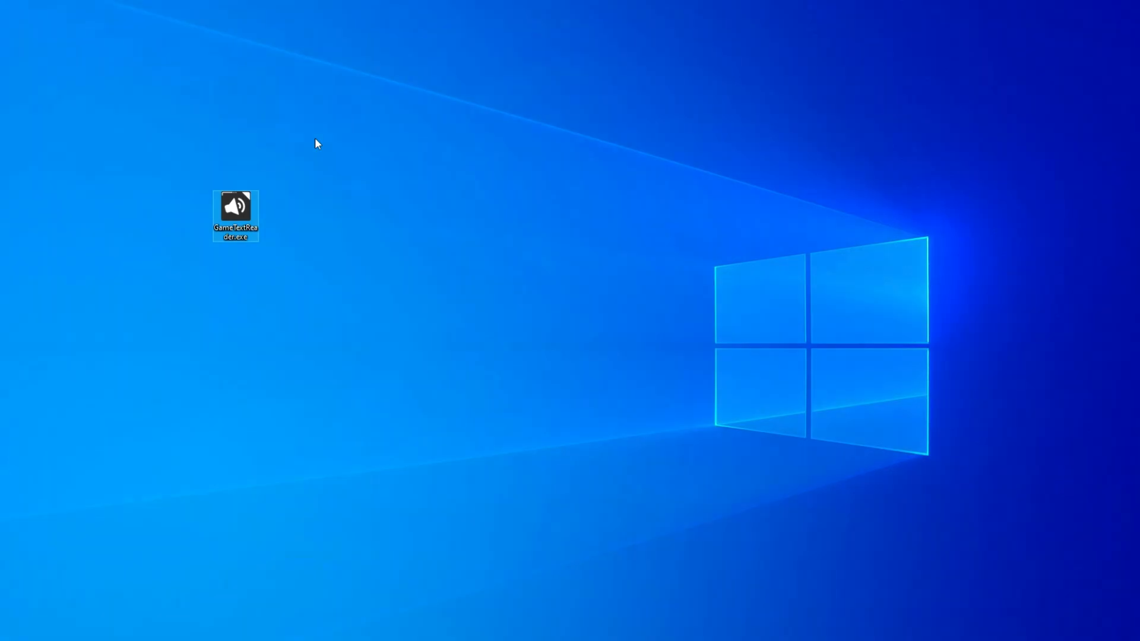
- Launch GameTextReader and open its information window with the Tesseract OCR installation steps
{"action": "double_click", "coordinate": [251, 197]}
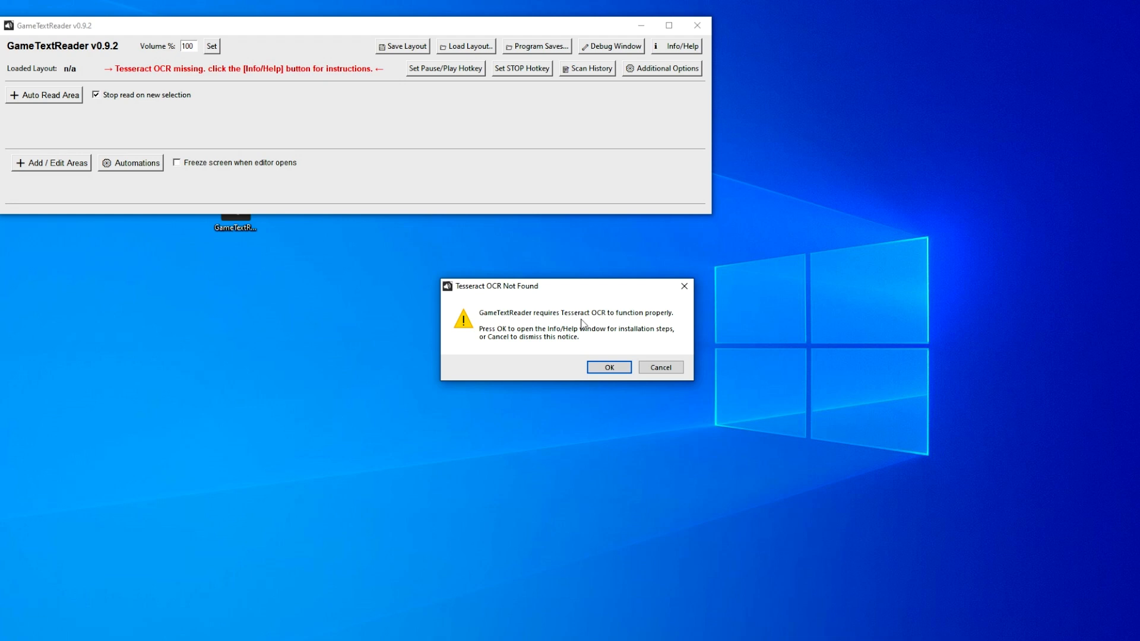
{"action": "left_click", "coordinate": [620, 370]}
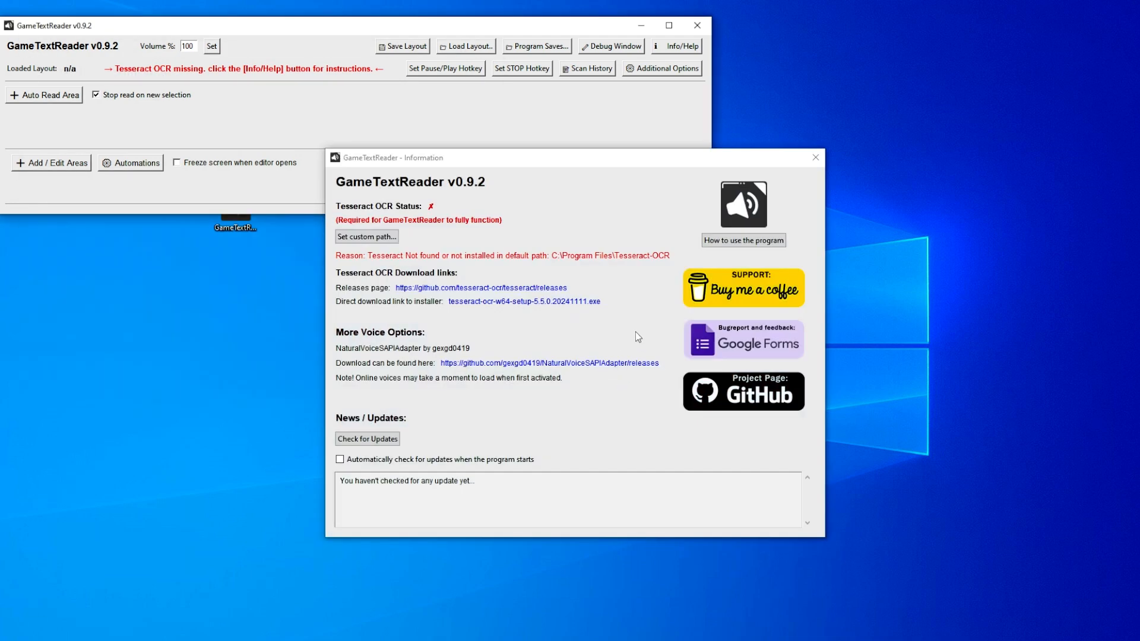
{"action": "left_click_drag", "start_coordinate": [556, 160], "coordinate": [542, 150]}
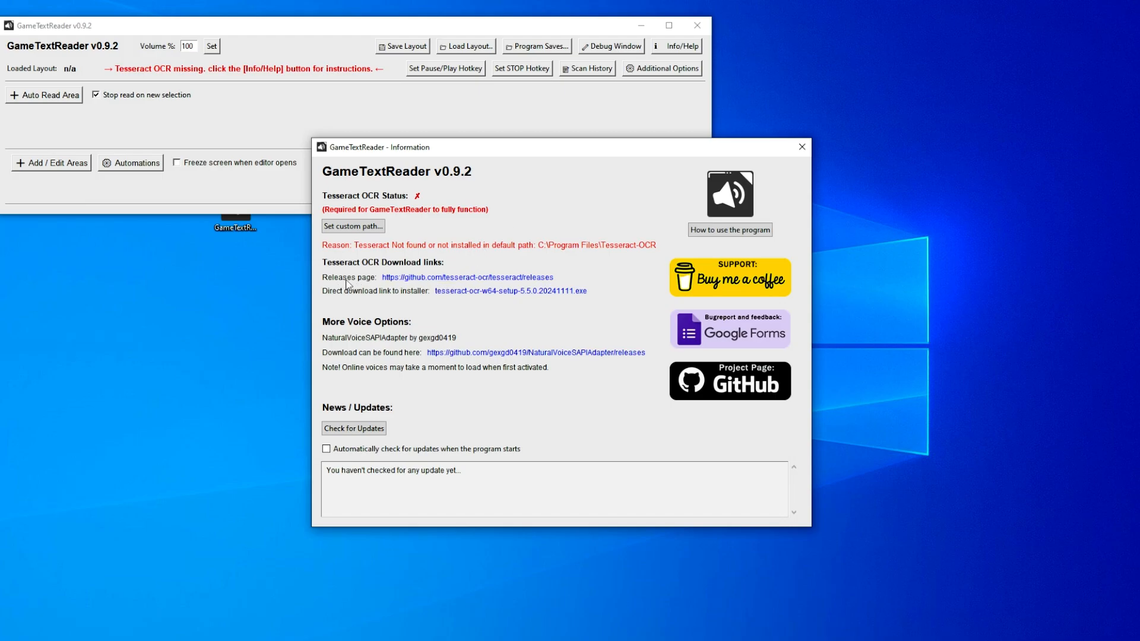
- On the Tesseract GitHub releases page in the browser, download tesseract-ocr-w64-setup-5.5.0.20241111.exe from the 5.5.0 release assets
{"action": "left_click_drag", "start_coordinate": [1139, 136], "coordinate": [710, 59]}
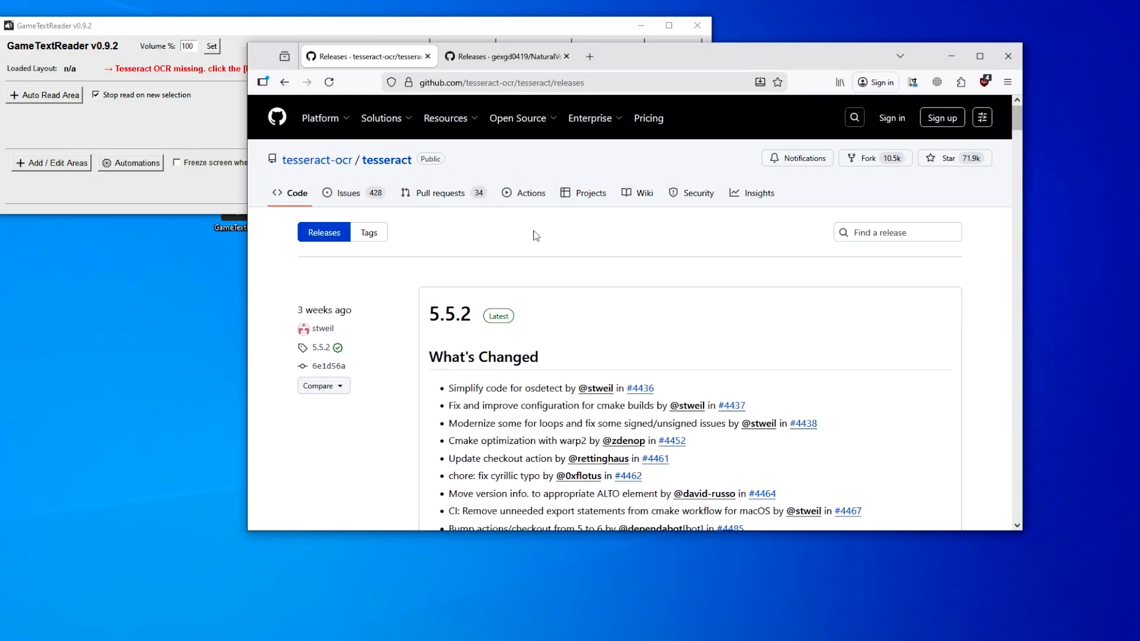
{"action": "scroll", "coordinate": [413, 322], "scroll_direction": "down", "scroll_amount": 5}
{"action": "scroll", "coordinate": [412, 321], "scroll_direction": "up", "scroll_amount": 3}
{"action": "scroll", "coordinate": [412, 321], "scroll_direction": "down", "scroll_amount": 3}
{"action": "scroll", "coordinate": [409, 267], "scroll_direction": "up", "scroll_amount": 3}
{"action": "left_click_drag", "start_coordinate": [404, 207], "coordinate": [266, 197]}
{"action": "left_click_drag", "start_coordinate": [442, 232], "coordinate": [653, 218]}
{"action": "scroll", "coordinate": [404, 343], "scroll_direction": "down", "scroll_amount": 7}
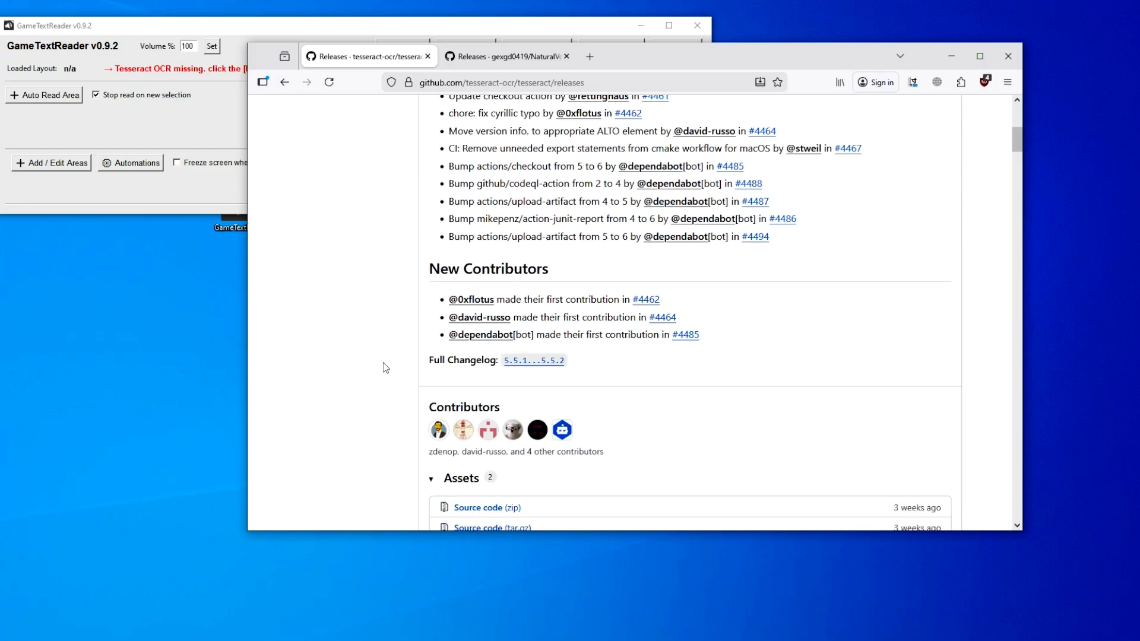
{"action": "left_click_drag", "start_coordinate": [575, 351], "coordinate": [352, 352]}
{"action": "left_click", "coordinate": [353, 352]}
{"action": "scroll", "coordinate": [397, 302], "scroll_direction": "down", "scroll_amount": 5}
{"action": "scroll", "coordinate": [395, 301], "scroll_direction": "down", "scroll_amount": 15}
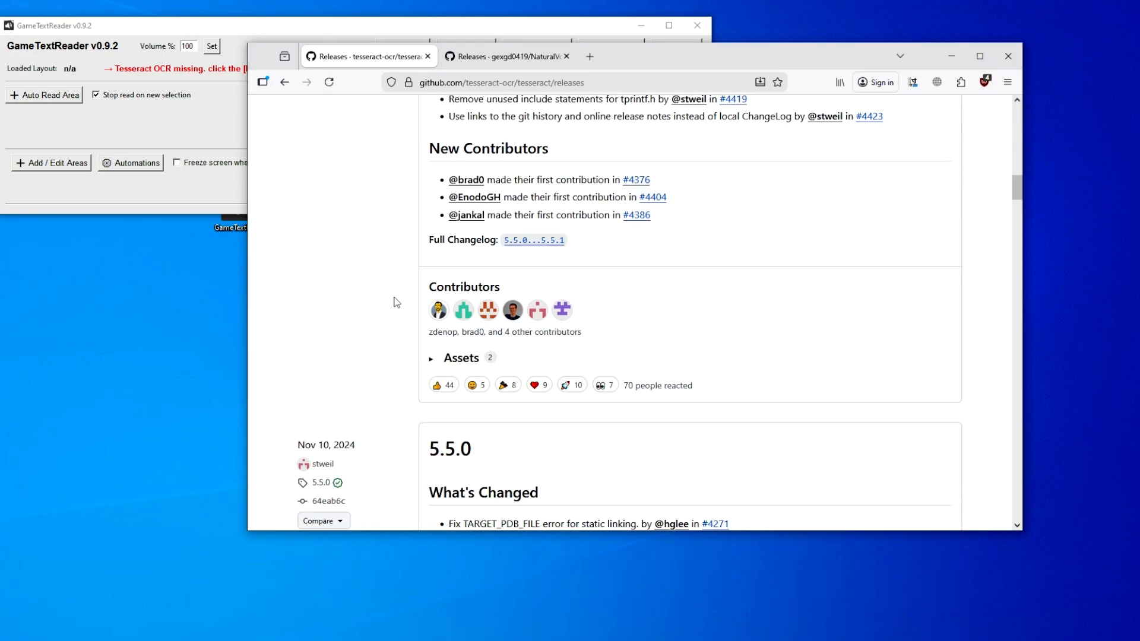
{"action": "scroll", "coordinate": [426, 280], "scroll_direction": "up", "scroll_amount": 6}
{"action": "left_click_drag", "start_coordinate": [427, 280], "coordinate": [388, 261]}
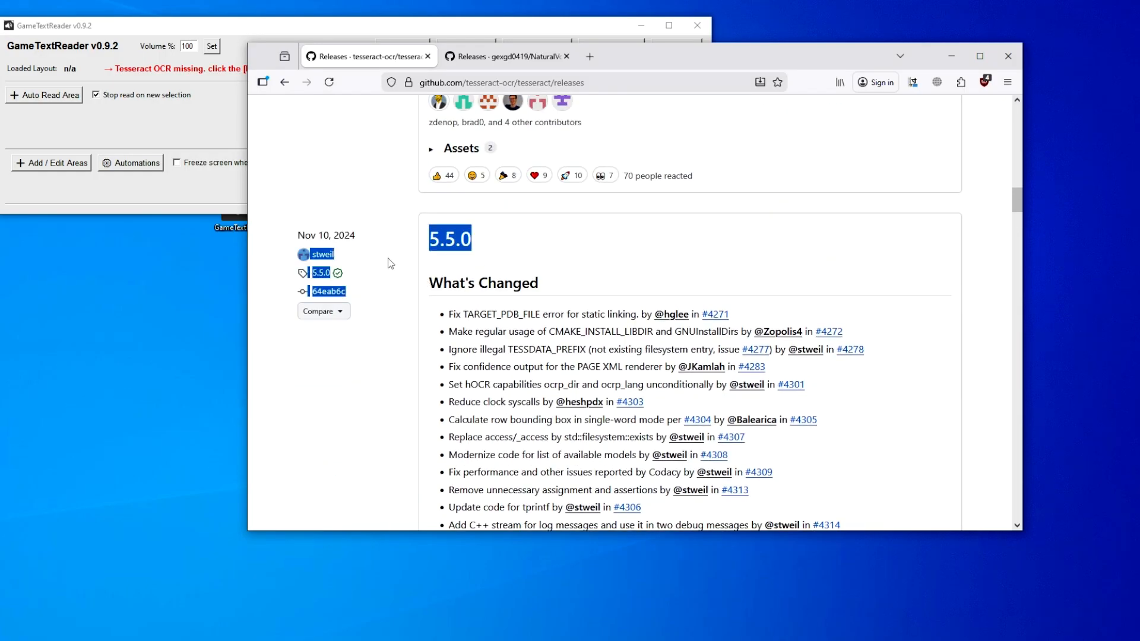
{"action": "left_click", "coordinate": [413, 346]}
{"action": "scroll", "coordinate": [422, 410], "scroll_direction": "down", "scroll_amount": 5}
{"action": "scroll", "coordinate": [423, 411], "scroll_direction": "down", "scroll_amount": 6}
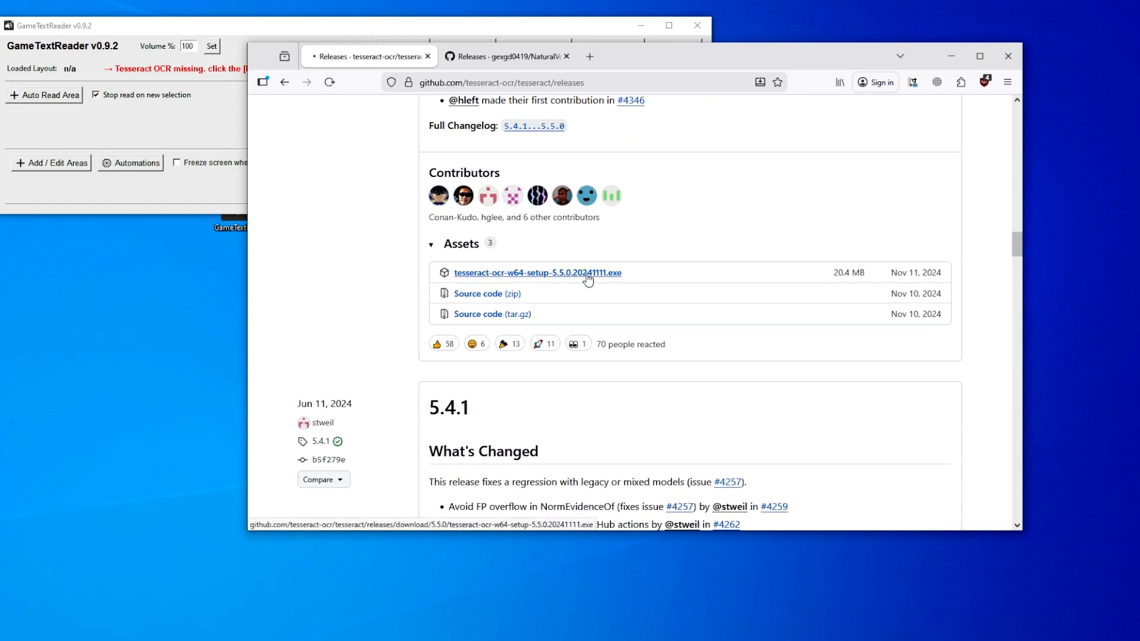
{"action": "left_click", "coordinate": [588, 276]}
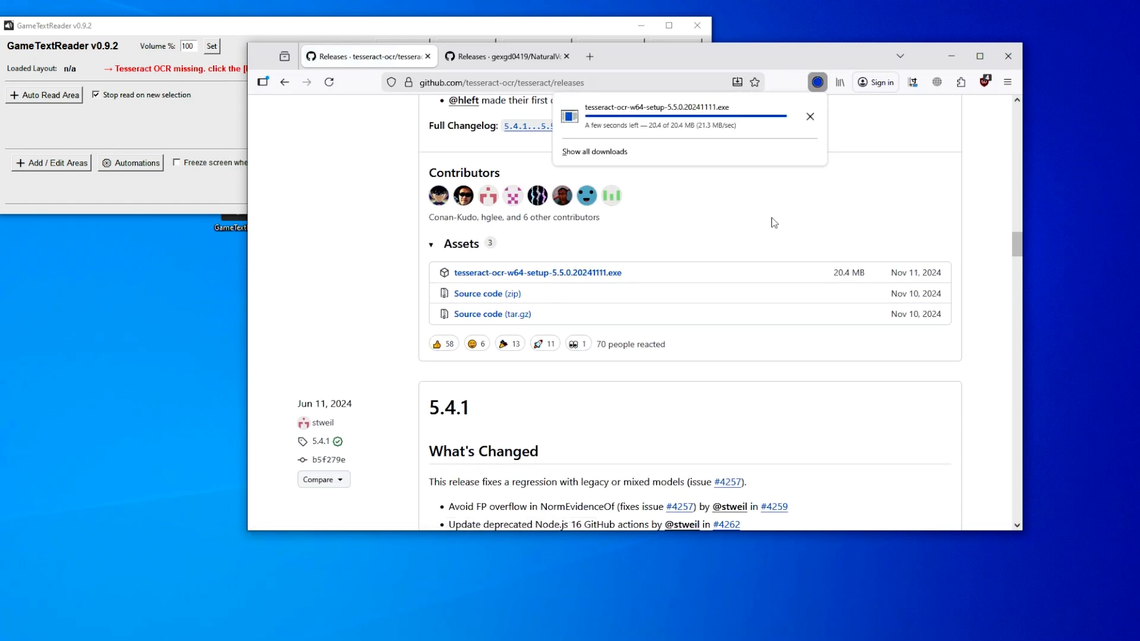
- Run the downloaded Tesseract-OCR installer and agree to uninstall the existing version first
{"action": "left_click", "coordinate": [736, 113]}
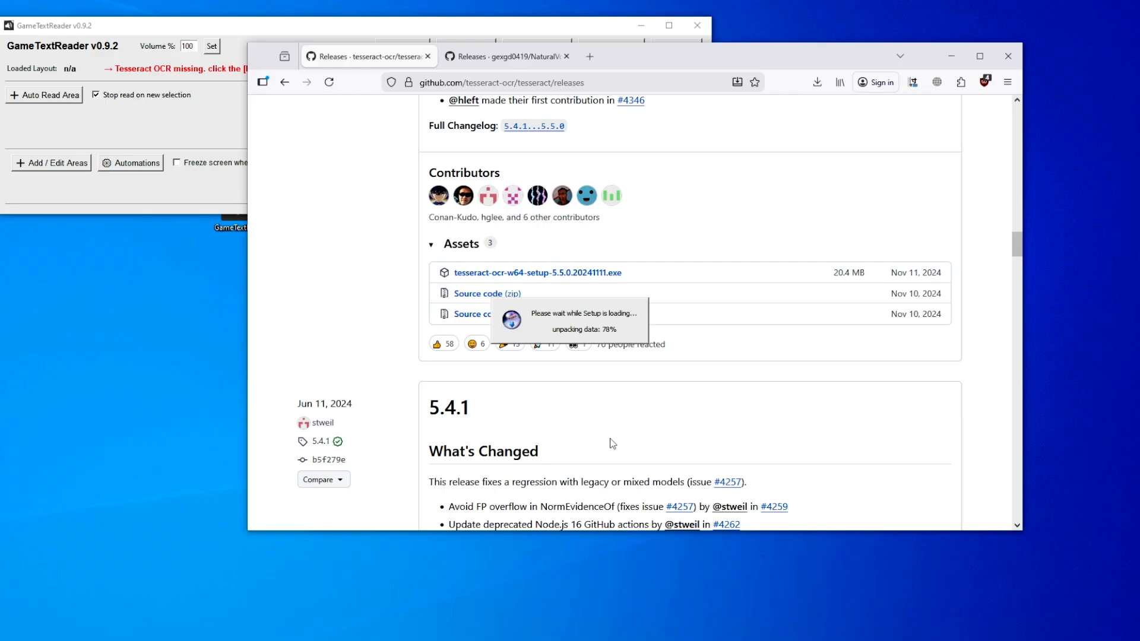
{"action": "left_click", "coordinate": [574, 355]}
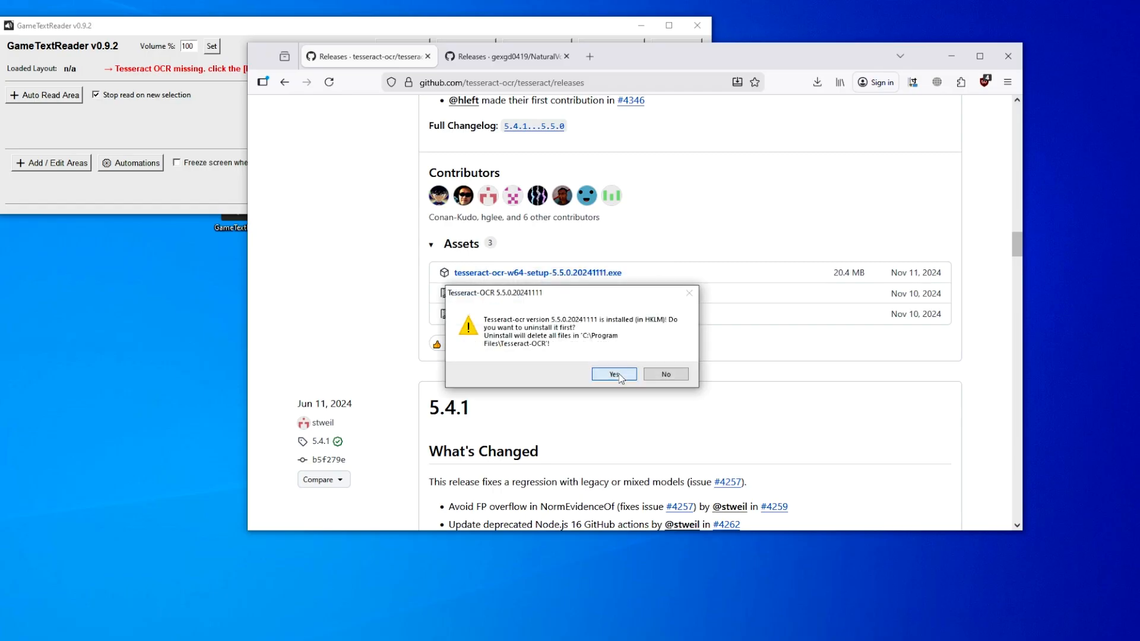
{"action": "left_click", "coordinate": [613, 375]}
- Install Tesseract-OCR with the default components and the Tesseract-OCR Start Menu folder, and finish the setup
{"action": "left_click", "coordinate": [639, 426]}
{"action": "left_click", "coordinate": [639, 426]}
{"action": "left_click", "coordinate": [640, 426]}
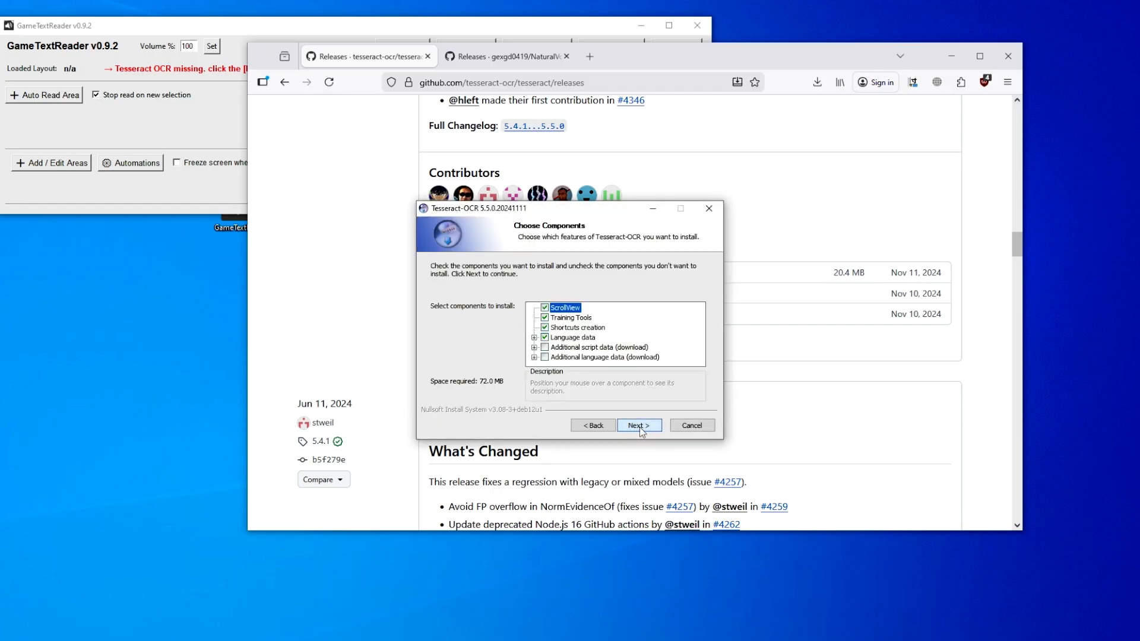
{"action": "left_click", "coordinate": [640, 426]}
{"action": "left_click", "coordinate": [639, 427]}
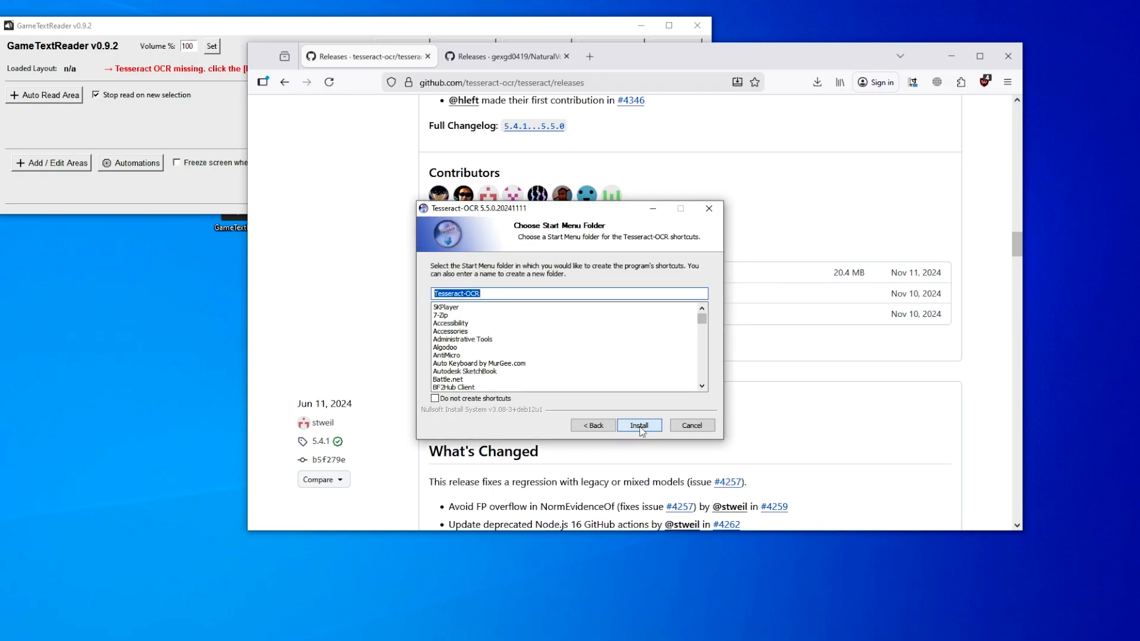
{"action": "left_click", "coordinate": [639, 426]}
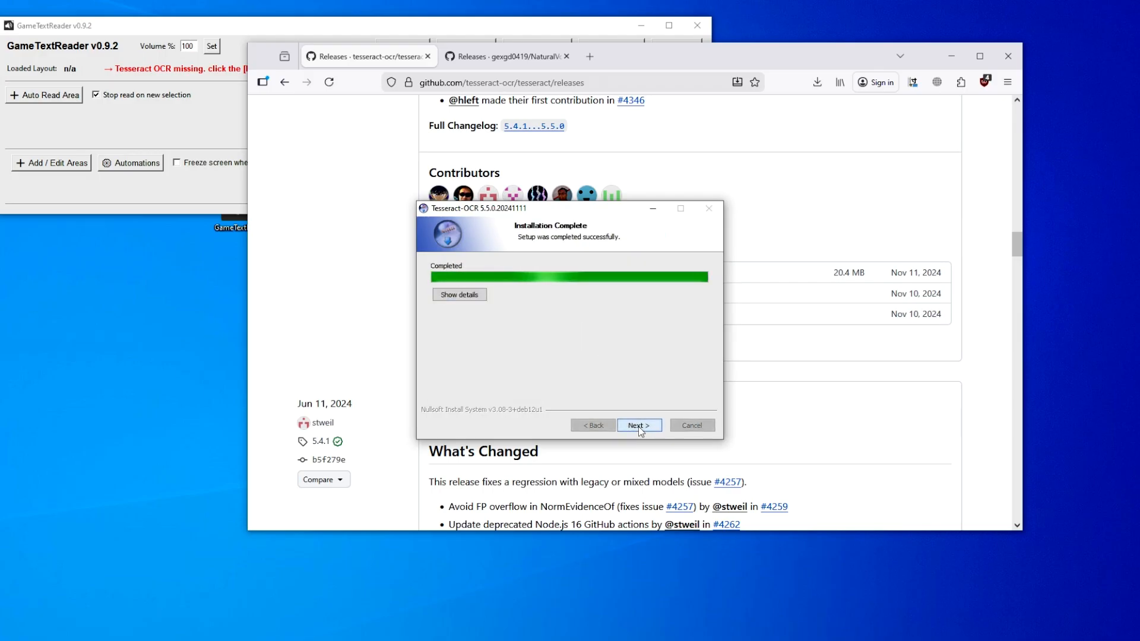
{"action": "left_click", "coordinate": [640, 427]}
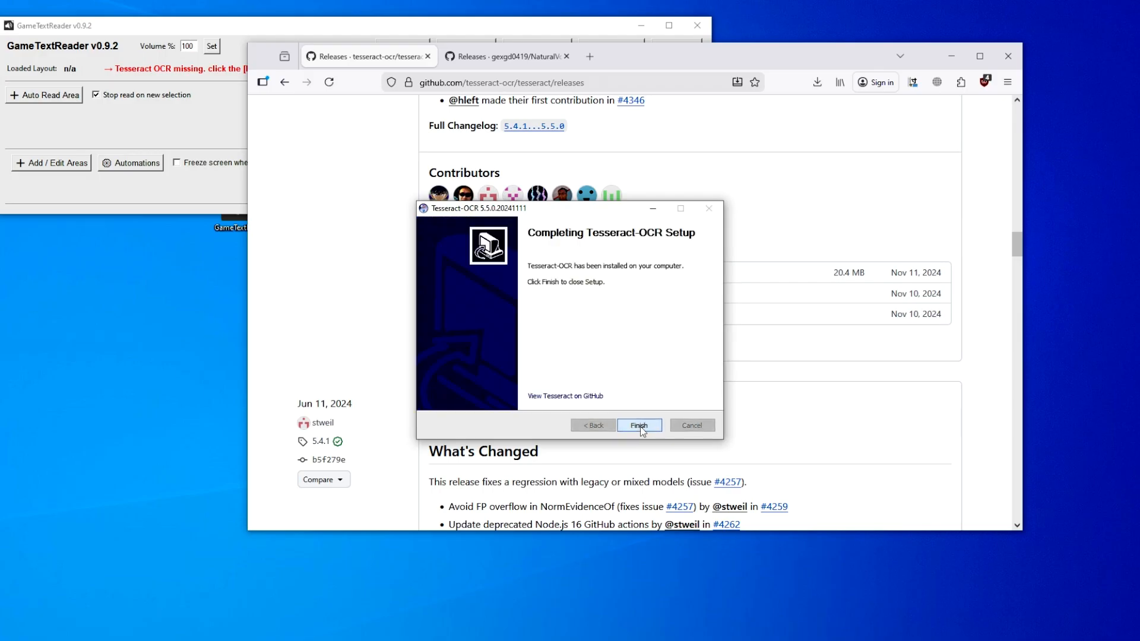
{"action": "left_click", "coordinate": [640, 427]}
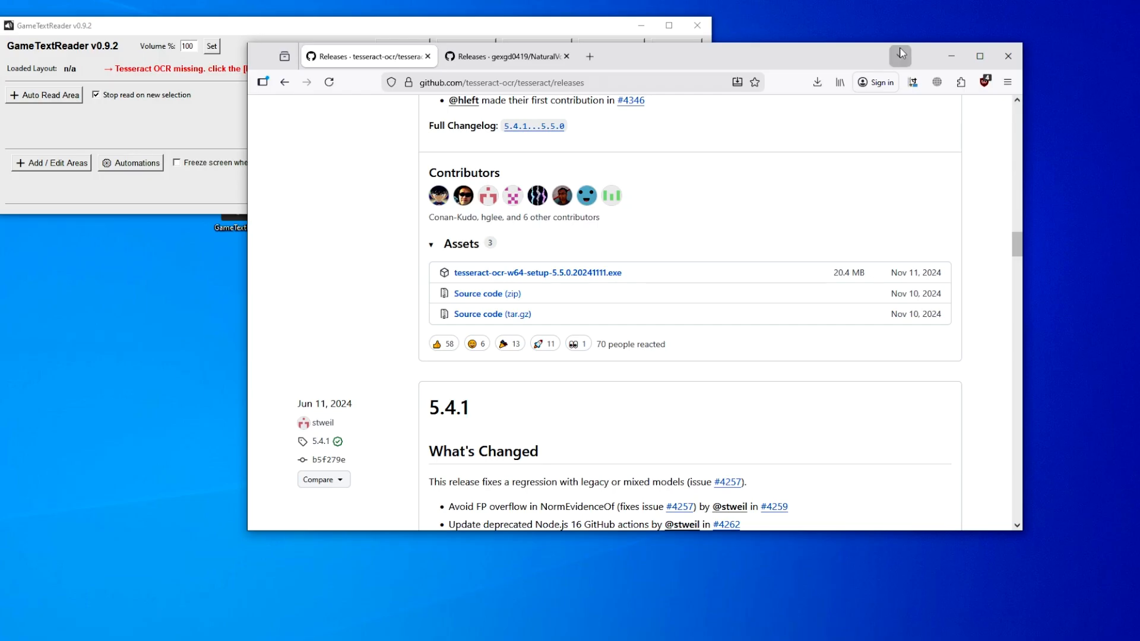
- Minimize the browser, close the GameTextReader windows and restart the program
{"action": "left_click", "coordinate": [951, 55]}
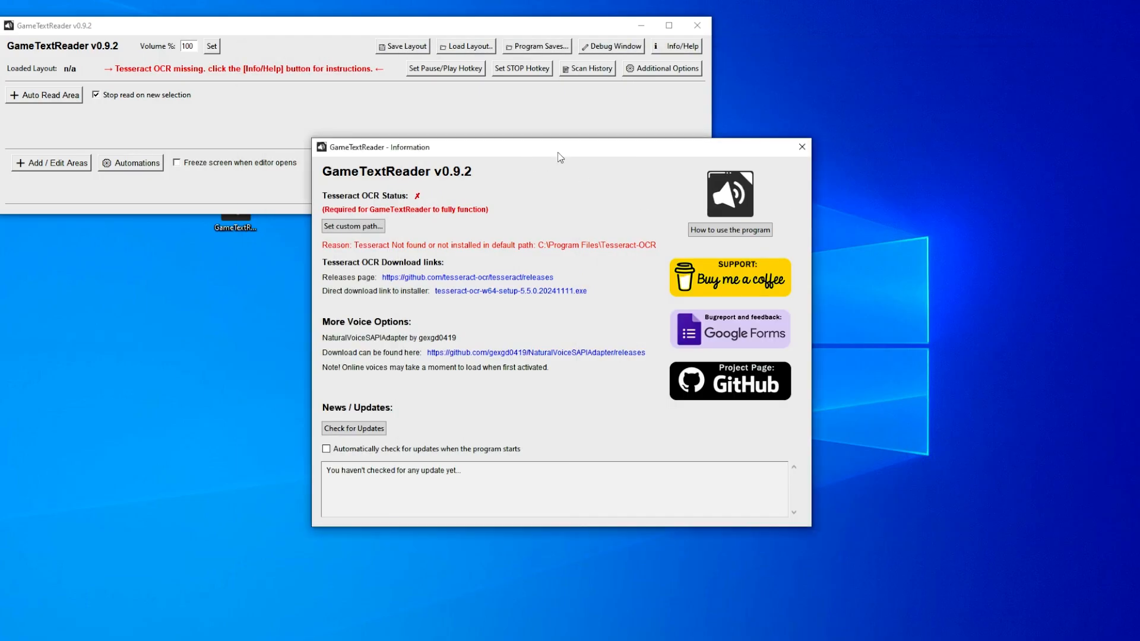
{"action": "left_click", "coordinate": [802, 147]}
{"action": "left_click", "coordinate": [697, 25]}
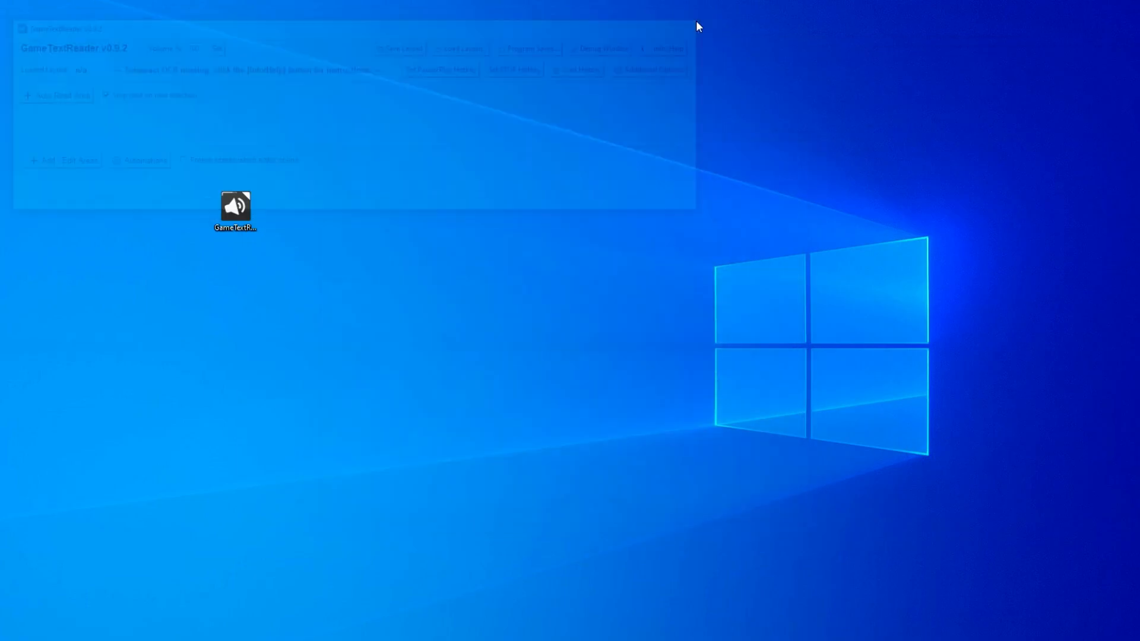
{"action": "left_click", "coordinate": [402, 301]}
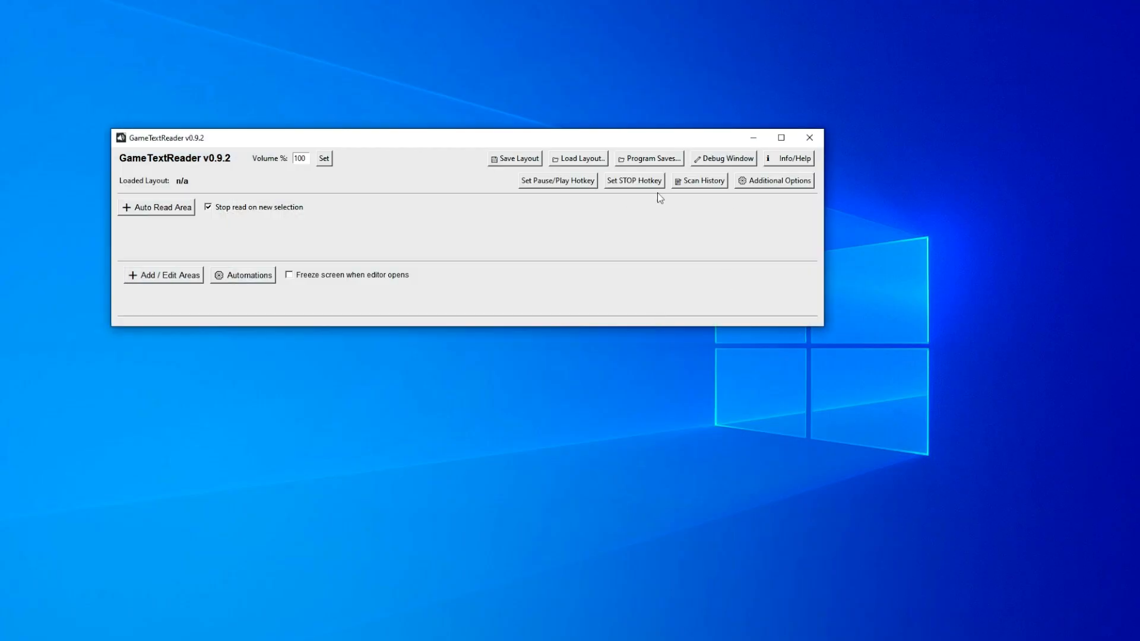
- Check for program updates in the information window and read through the GameTextReader 0.9.2 changelog
{"action": "left_click", "coordinate": [803, 161]}
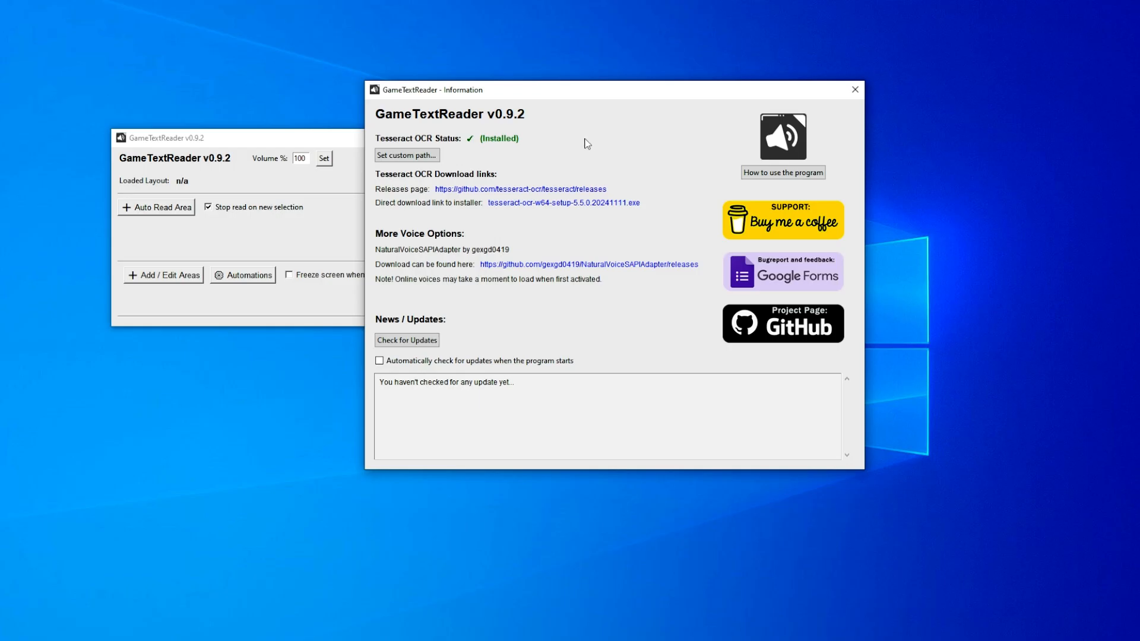
{"action": "left_click_drag", "start_coordinate": [631, 96], "coordinate": [645, 100]}
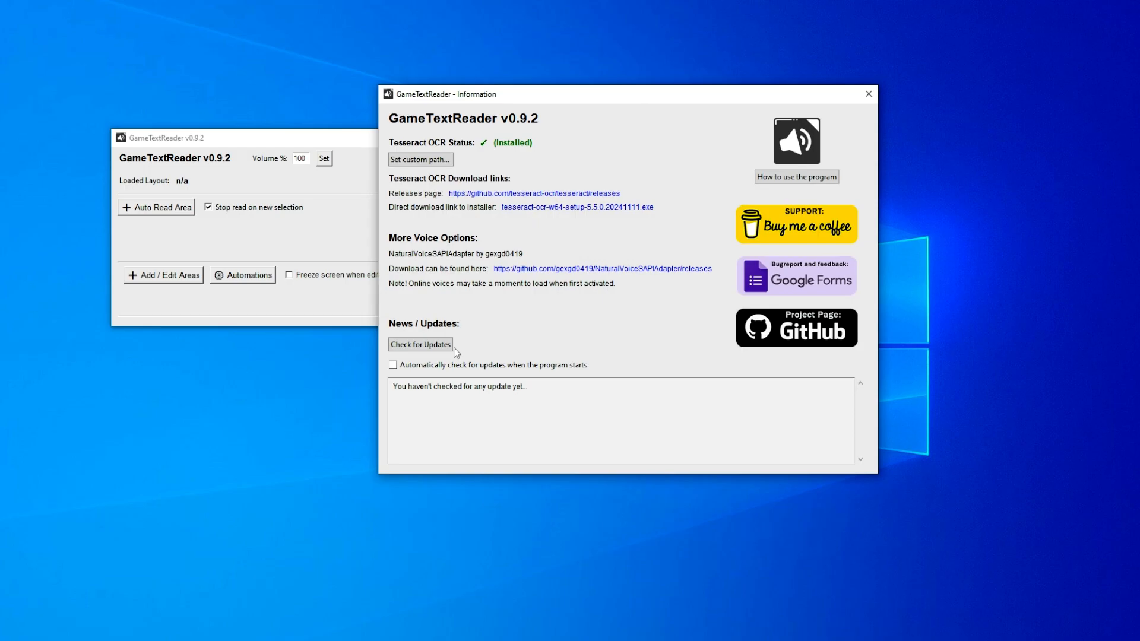
{"action": "left_click", "coordinate": [434, 345]}
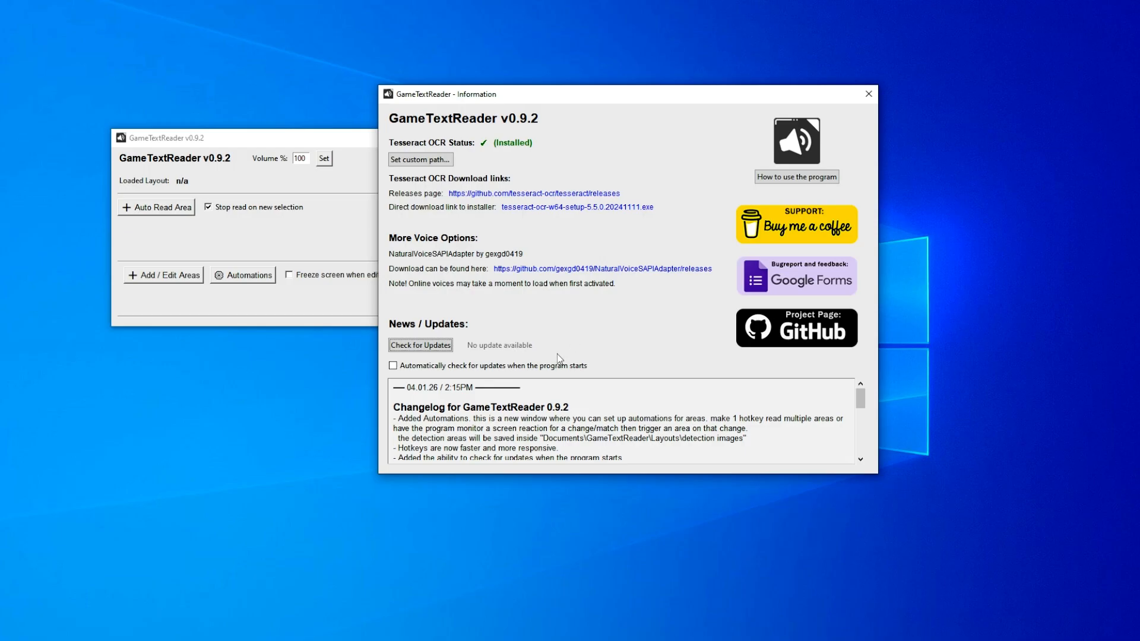
{"action": "left_click_drag", "start_coordinate": [400, 408], "coordinate": [572, 407]}
{"action": "left_click", "coordinate": [572, 407]}
{"action": "scroll", "coordinate": [747, 429], "scroll_direction": "down", "scroll_amount": 2}
{"action": "left_click_drag", "start_coordinate": [716, 430], "coordinate": [669, 430]}
{"action": "scroll", "coordinate": [662, 429], "scroll_direction": "down", "scroll_amount": 2}
{"action": "scroll", "coordinate": [662, 428], "scroll_direction": "down", "scroll_amount": 2}
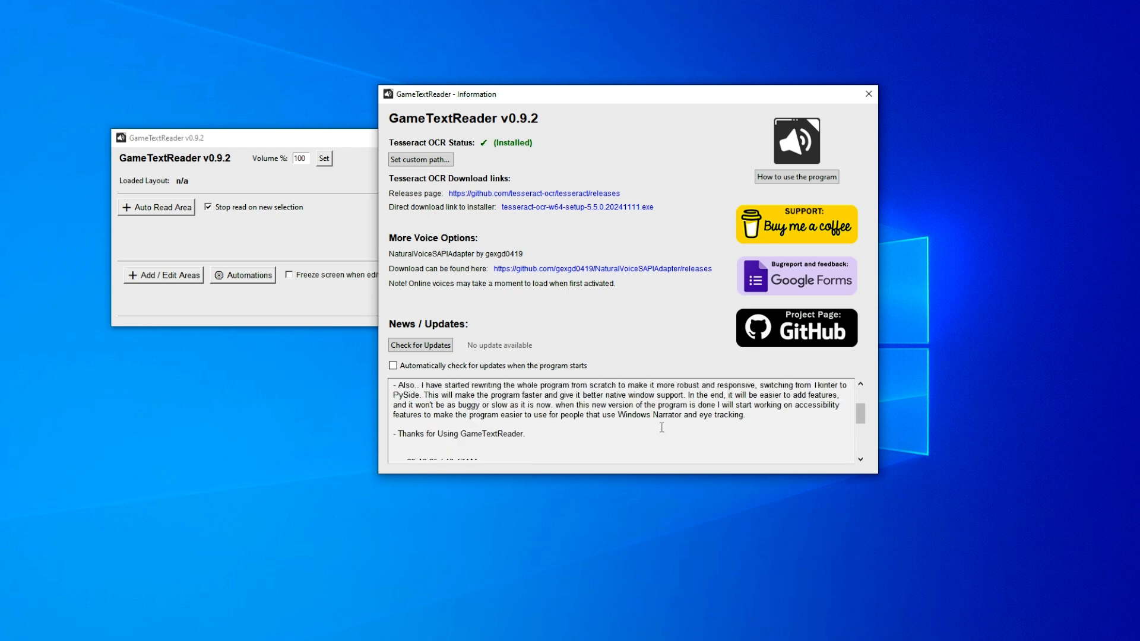
{"action": "scroll", "coordinate": [662, 428], "scroll_direction": "up", "scroll_amount": 5}
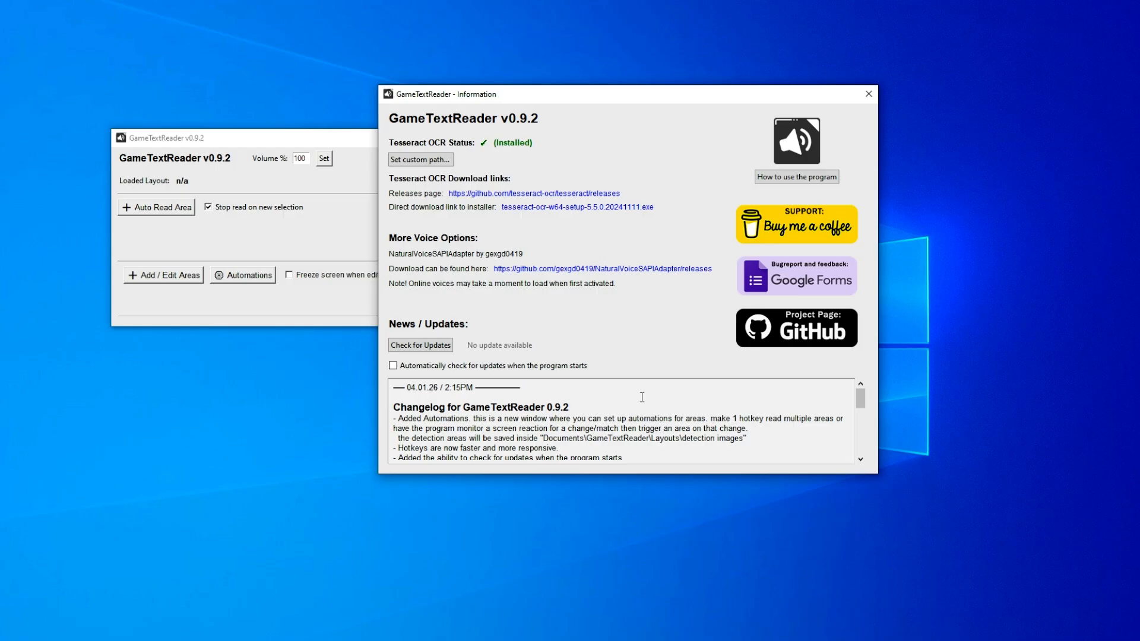
- Enable automatic update checks when the program starts and close the information window
{"action": "left_click", "coordinate": [400, 368]}
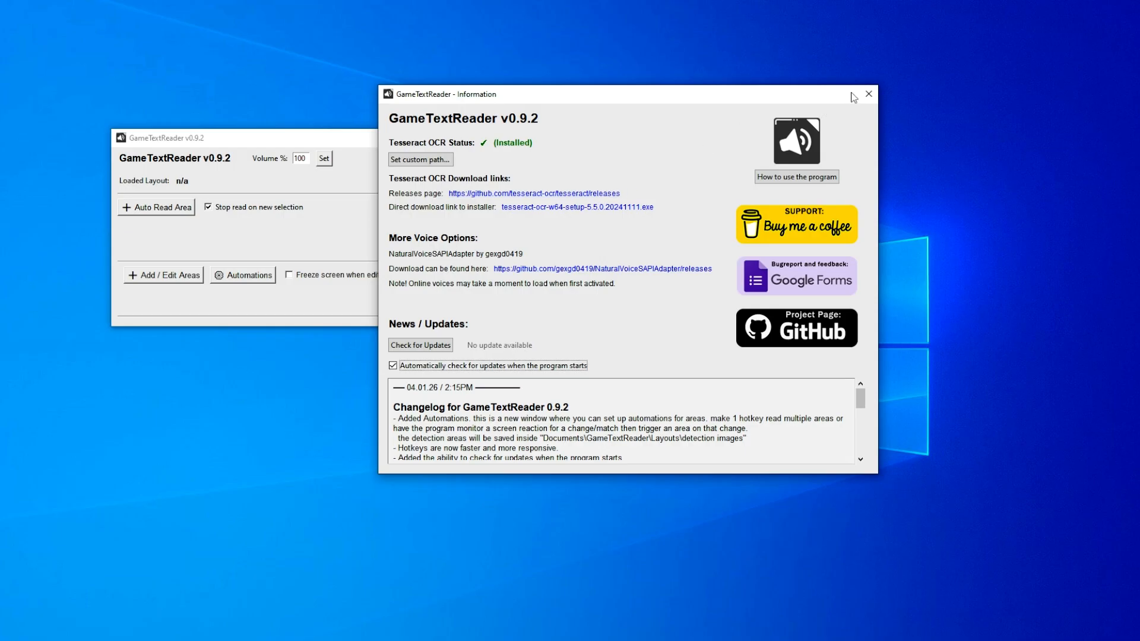
{"action": "left_click", "coordinate": [869, 94]}
{"action": "left_click_drag", "start_coordinate": [611, 139], "coordinate": [749, 75]}
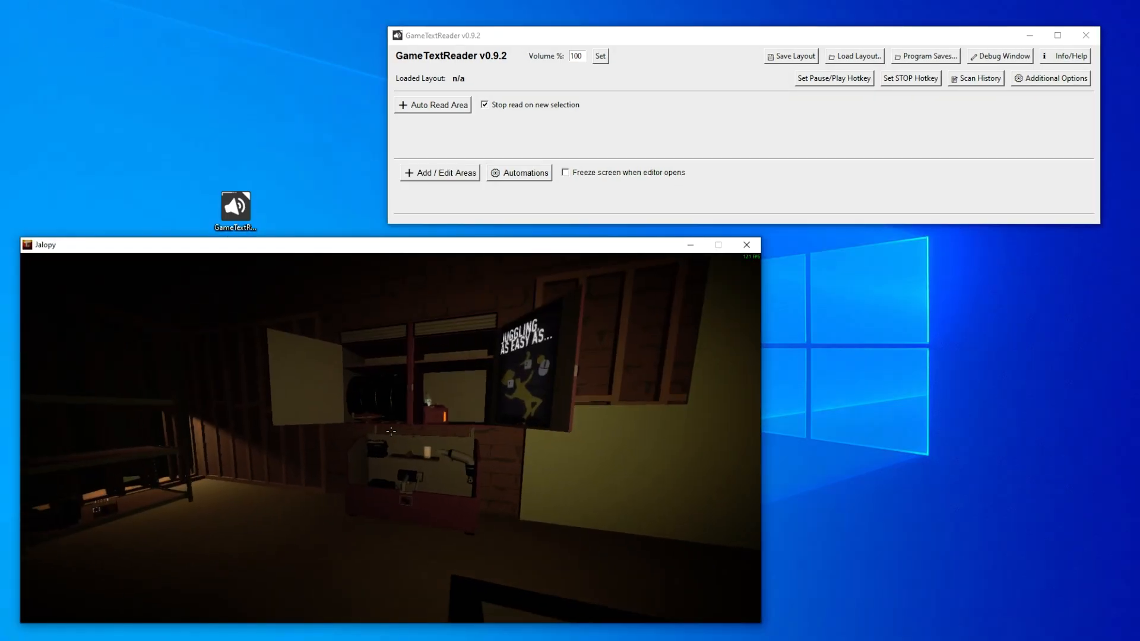
- In the Jalopy game, walk up to the shelf and bring up the description note of the Road Tyres
{"action": "key", "text": "w"}
{"action": "key", "text": "w"}
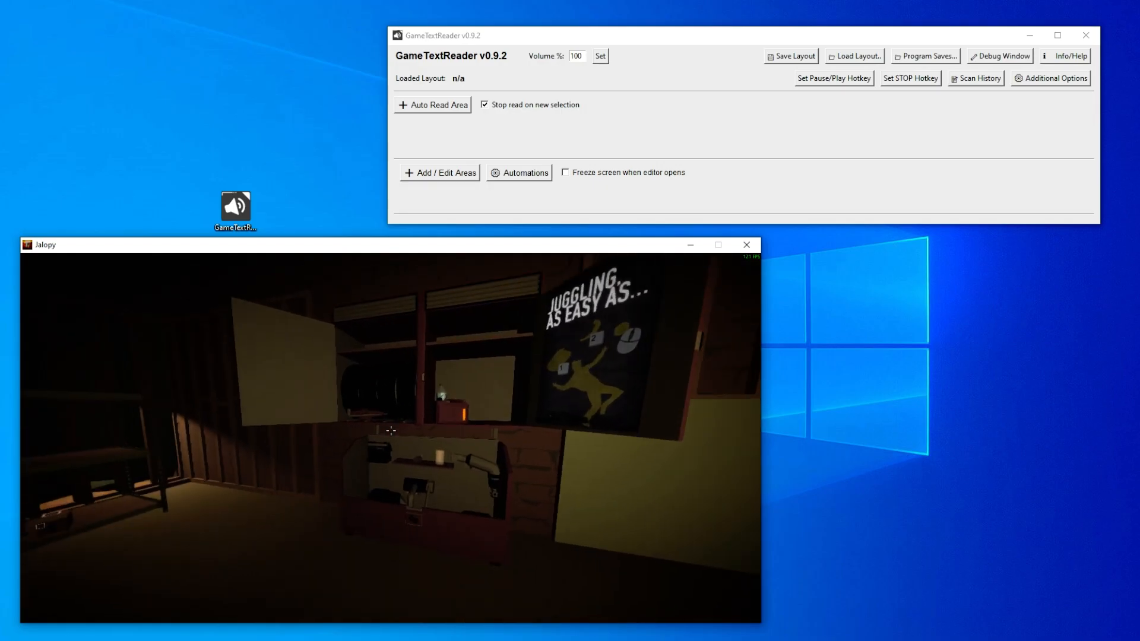
{"action": "key", "text": "w"}
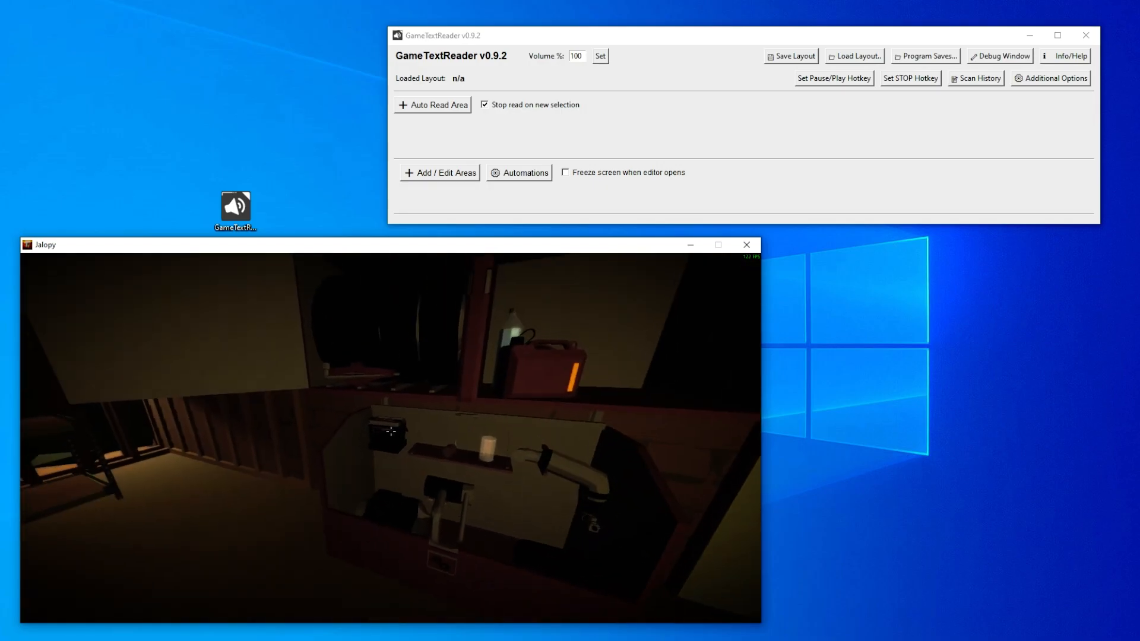
{"action": "mouse_move", "coordinate": [398, 439]}
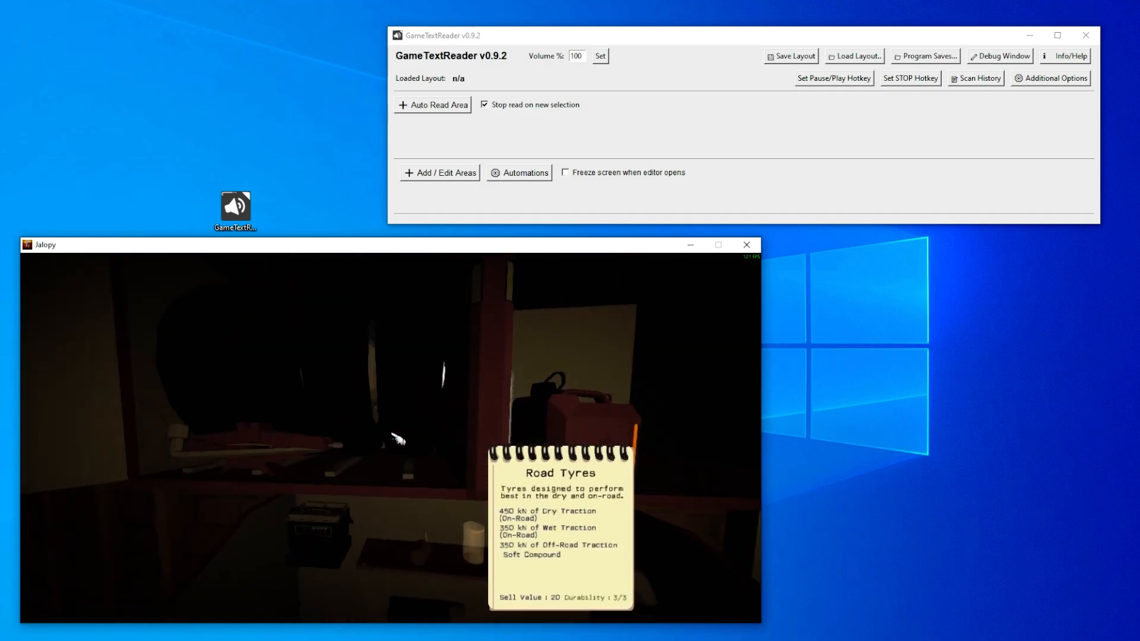
{"action": "key", "text": "s"}
{"action": "key", "text": "s"}
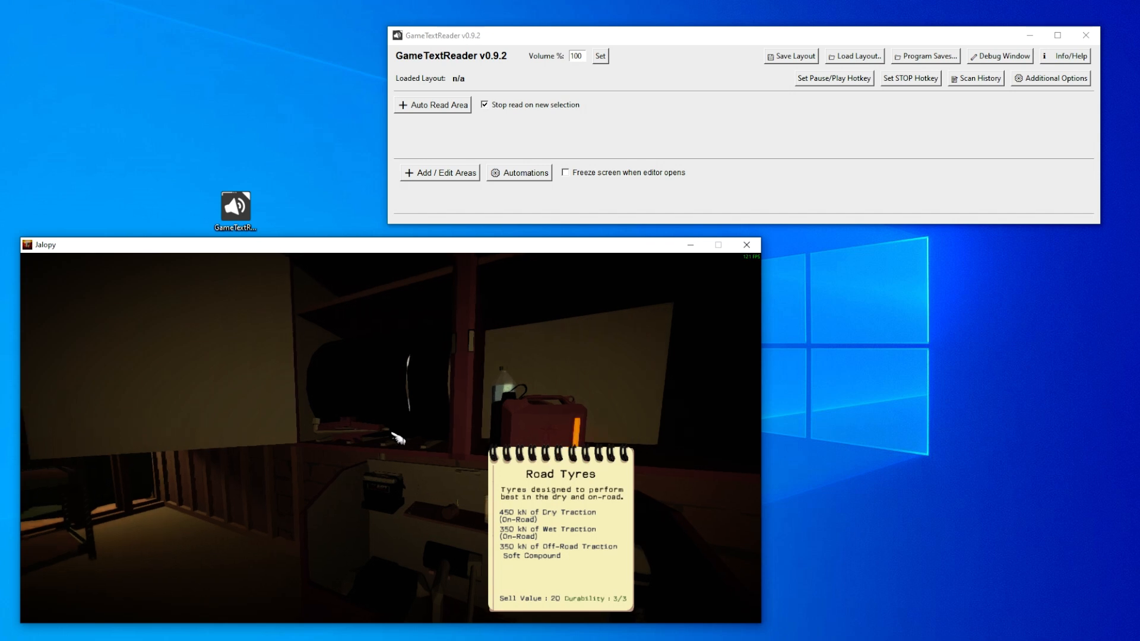
- Switch to GameTextReader, add an Auto Read area and assign 1 as its hotkey
{"action": "key", "text": "alt+Tab"}
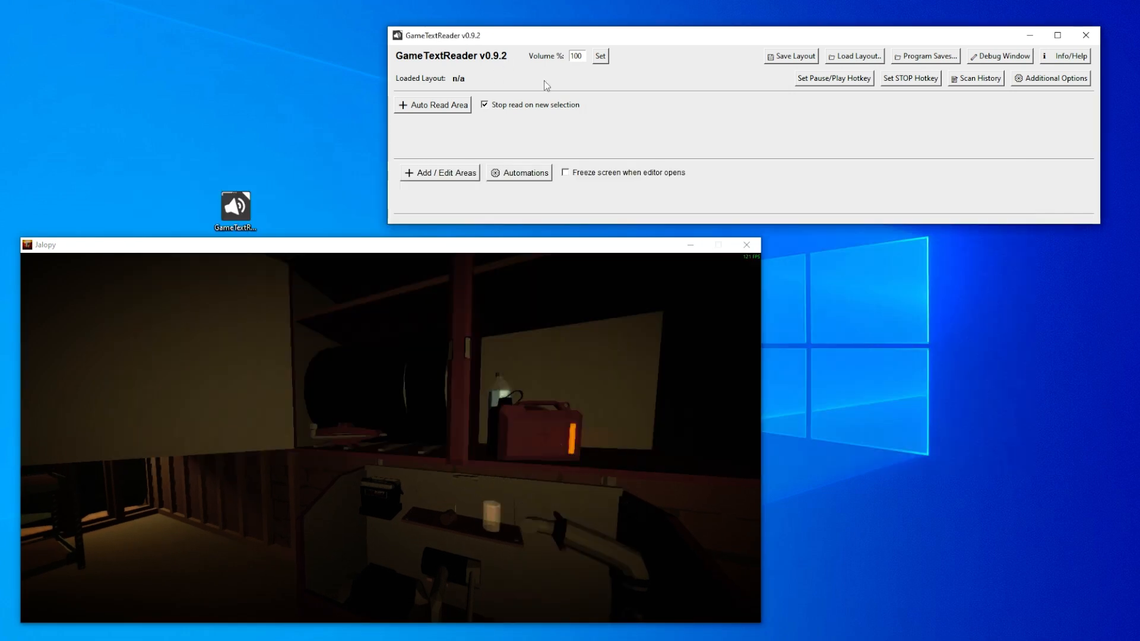
{"action": "left_click", "coordinate": [413, 110]}
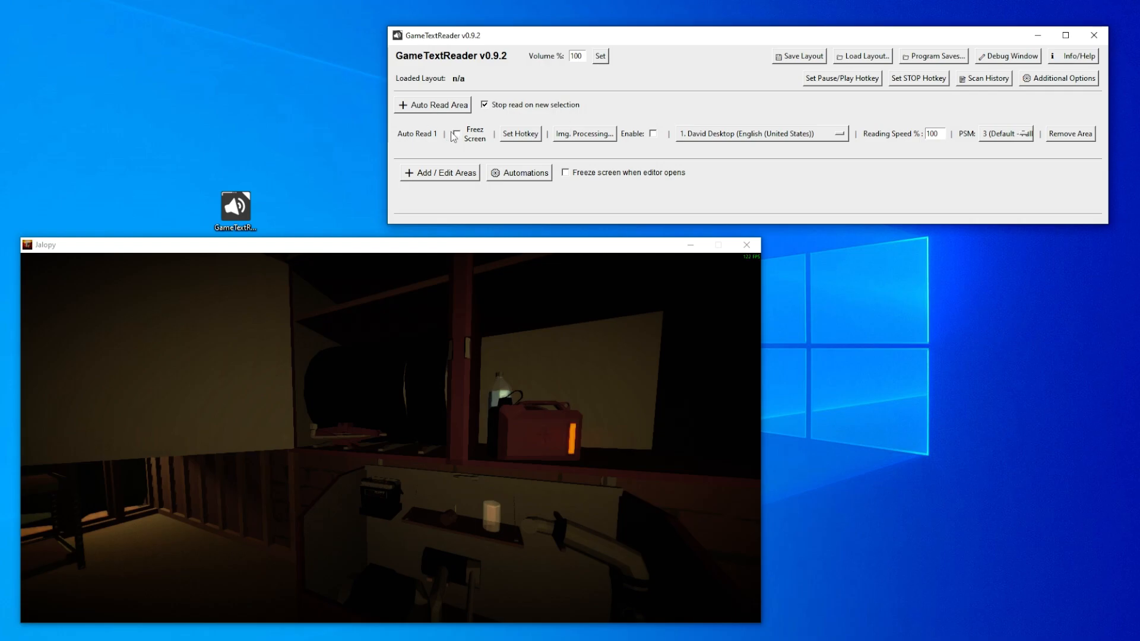
{"action": "left_click", "coordinate": [530, 134]}
{"action": "key", "text": "1"}
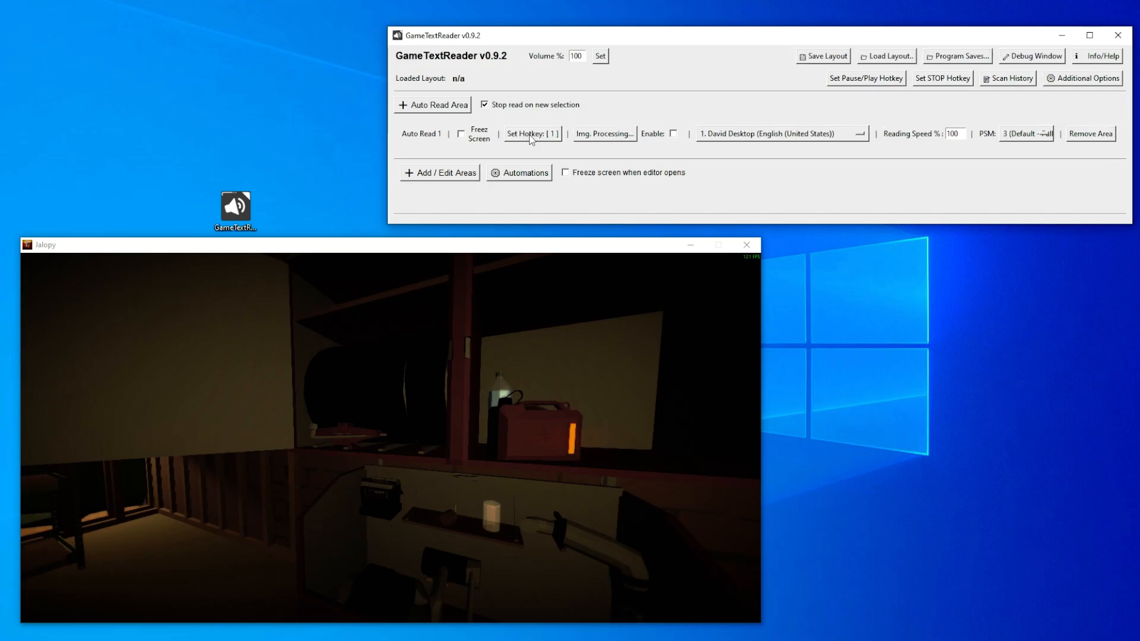
- In Jalopy, try an Auto Read selection over the Road Tyres note without freezing the screen, and cancel it
{"action": "left_click", "coordinate": [398, 438]}
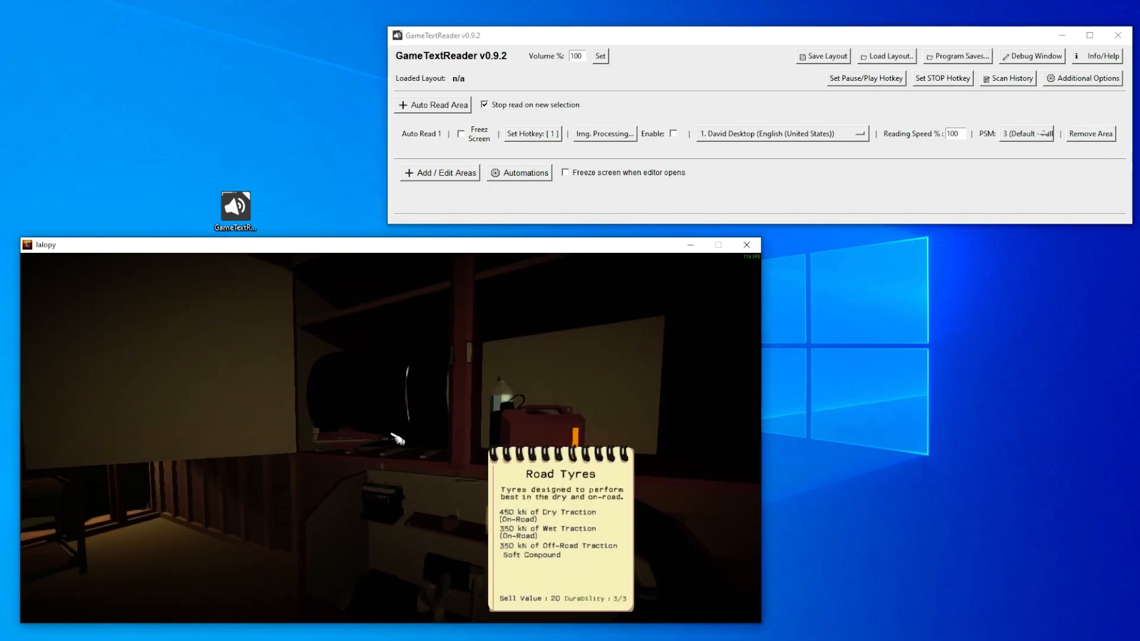
{"action": "key", "text": "1"}
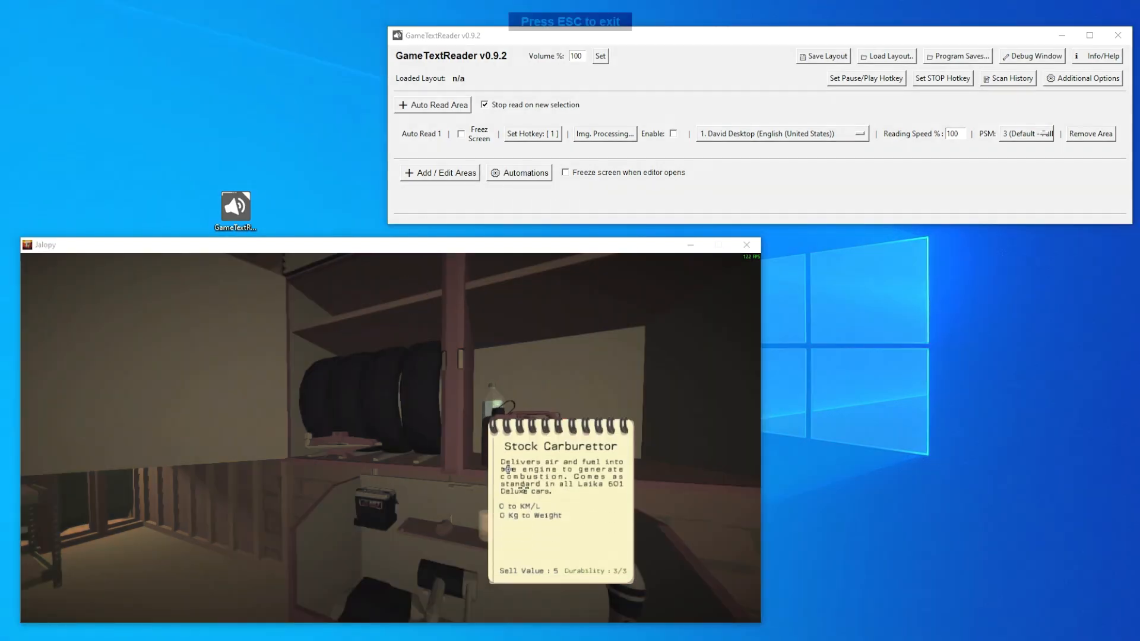
{"action": "mouse_move", "coordinate": [498, 460]}
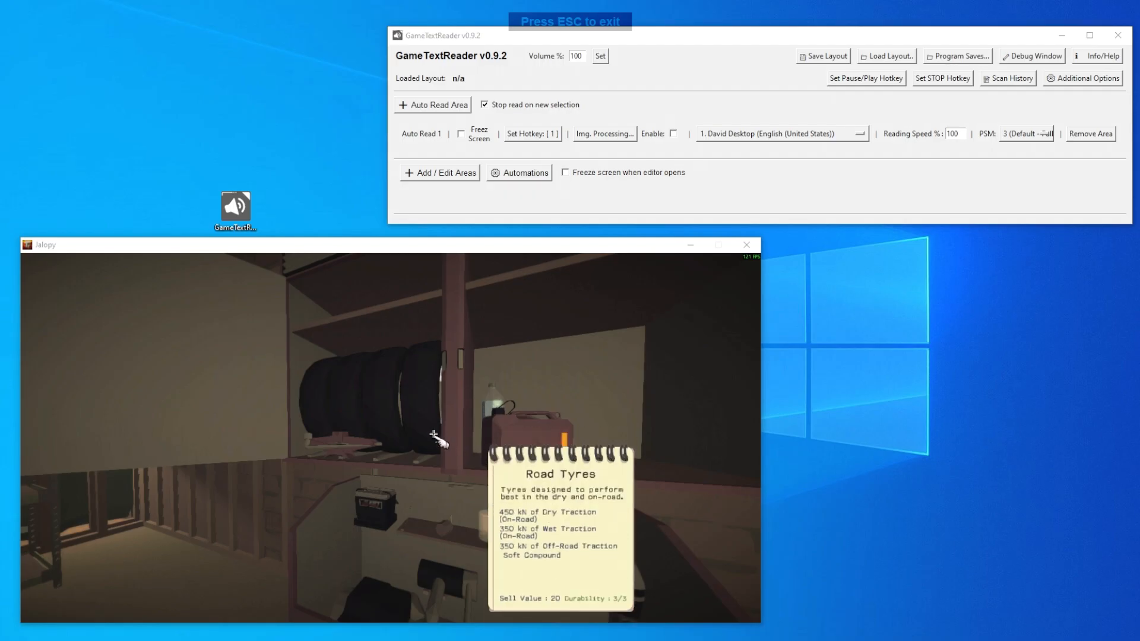
{"action": "mouse_move", "coordinate": [409, 412]}
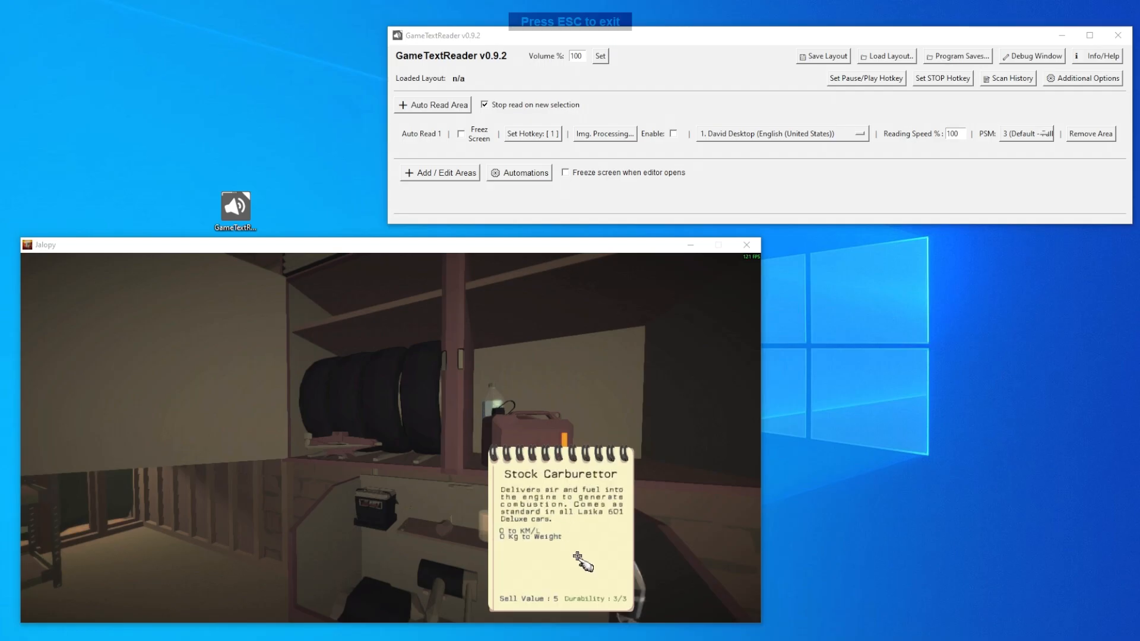
{"action": "mouse_move", "coordinate": [435, 357]}
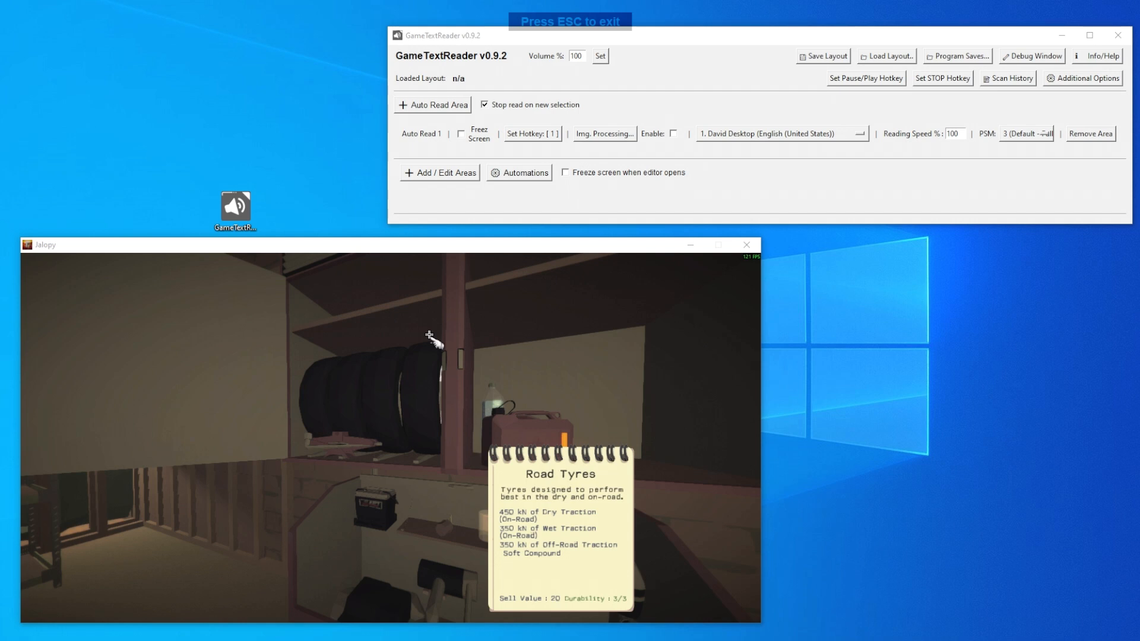
{"action": "key", "text": "Escape"}
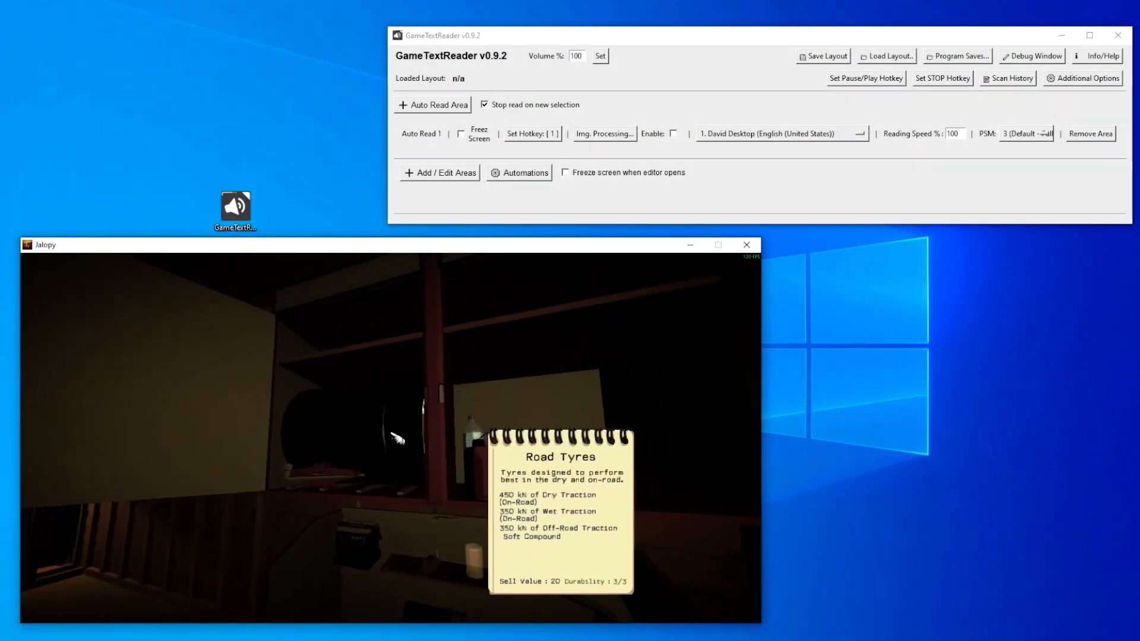
- Enable Freeze Screen for Auto Read 1, and select text on the Car Jack and Road Tyres notes in Jalopy to read aloud
{"action": "key", "text": "alt+Tab"}
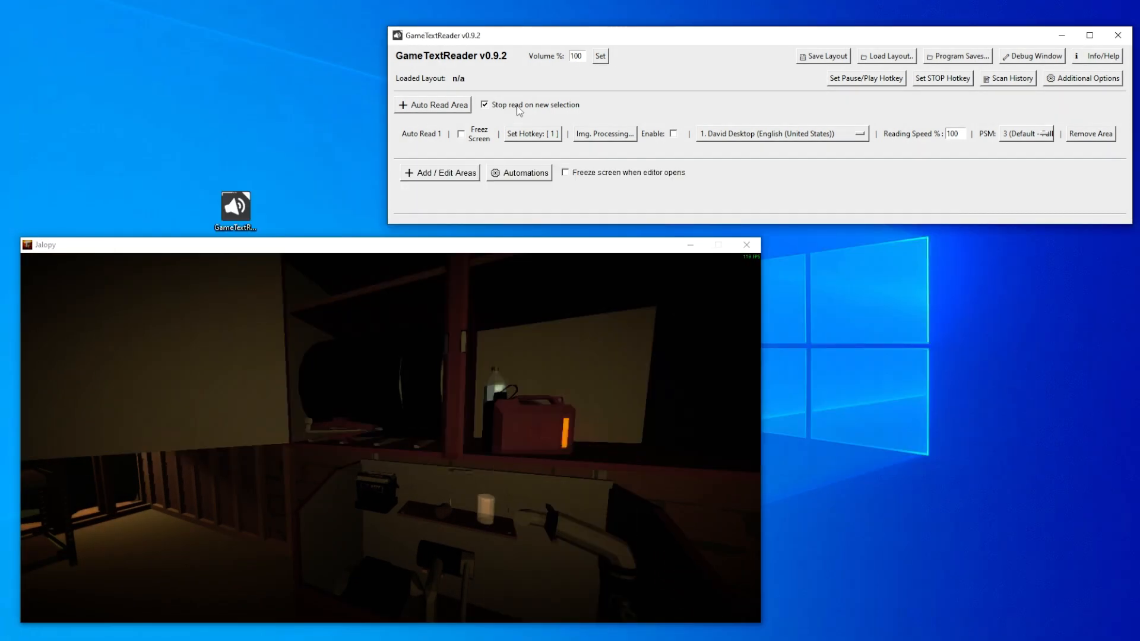
{"action": "left_click", "coordinate": [461, 133]}
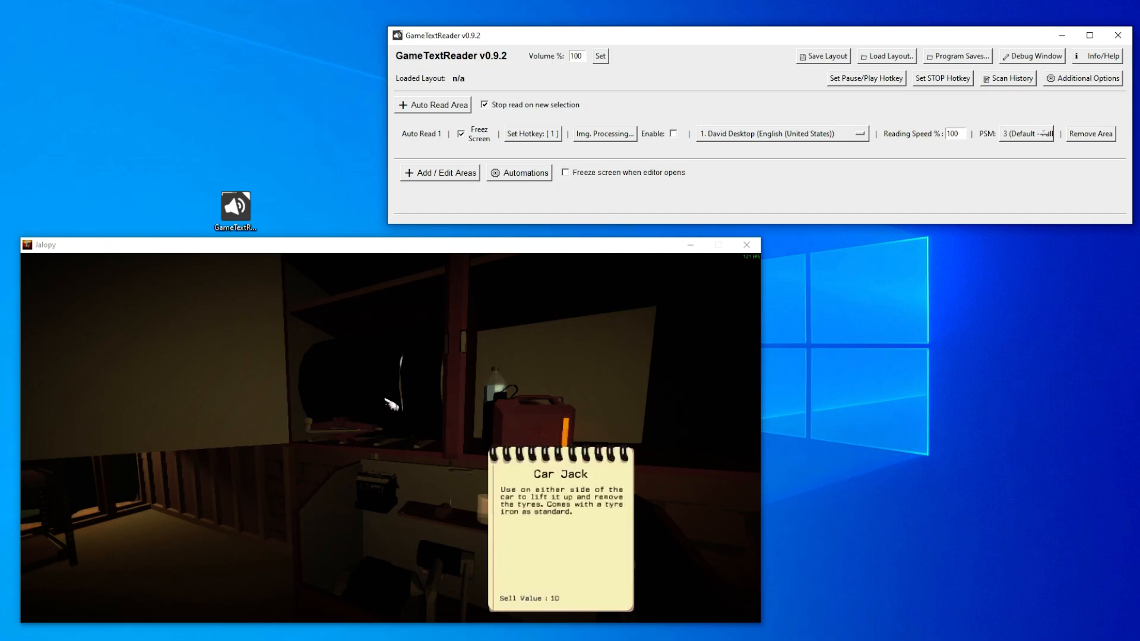
{"action": "key", "text": "1"}
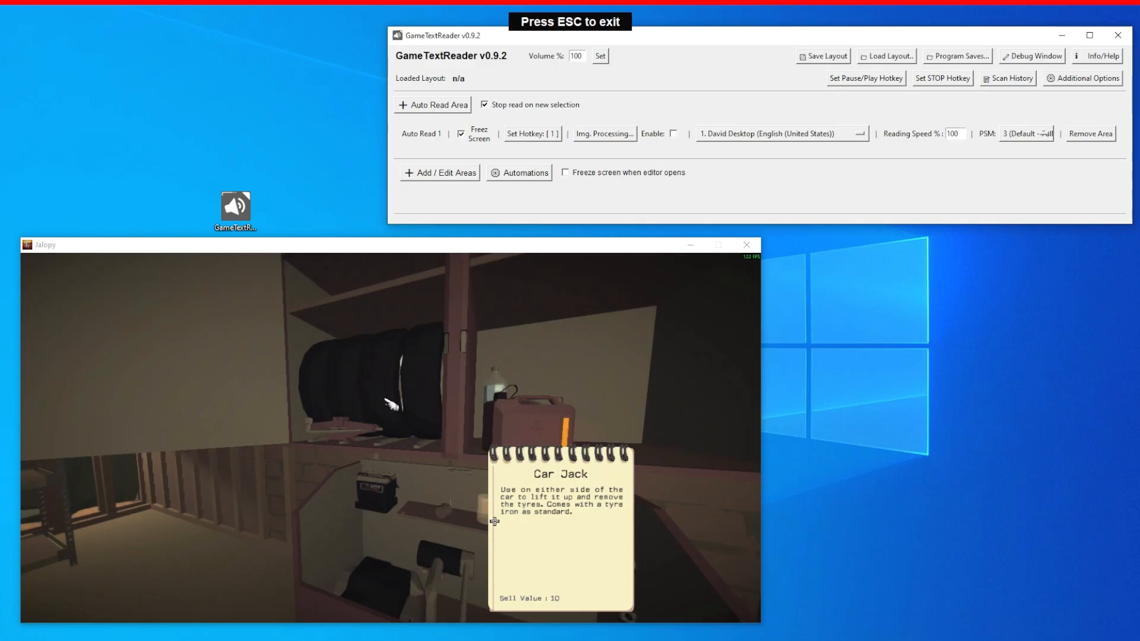
{"action": "left_click_drag", "start_coordinate": [495, 520], "coordinate": [522, 543]}
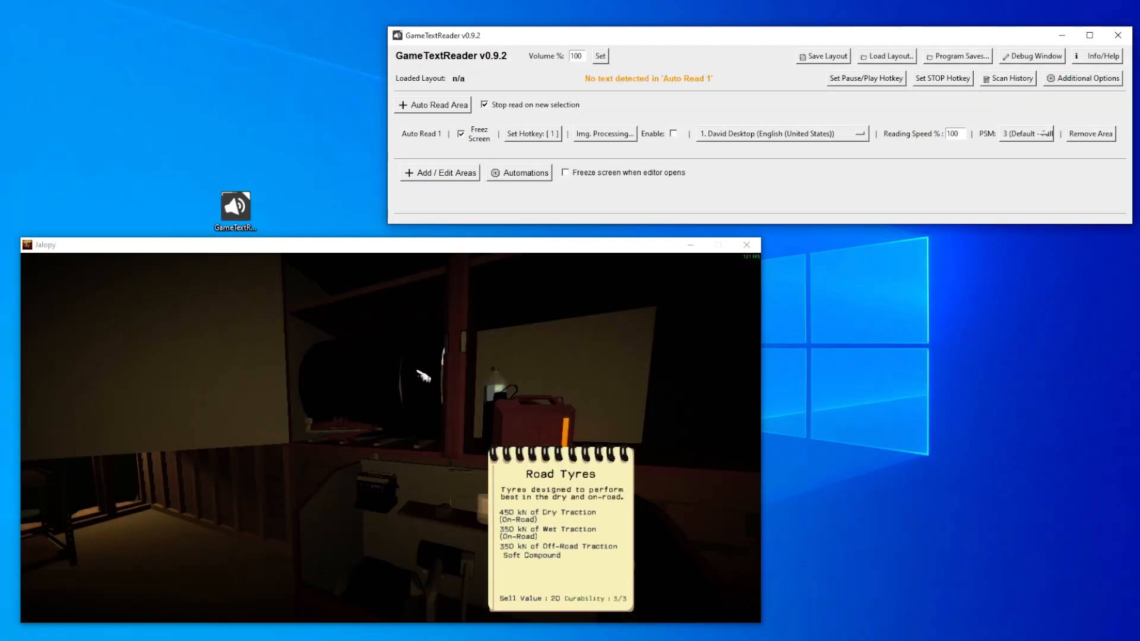
{"action": "key", "text": "1"}
{"action": "left_click_drag", "start_coordinate": [509, 463], "coordinate": [614, 487]}
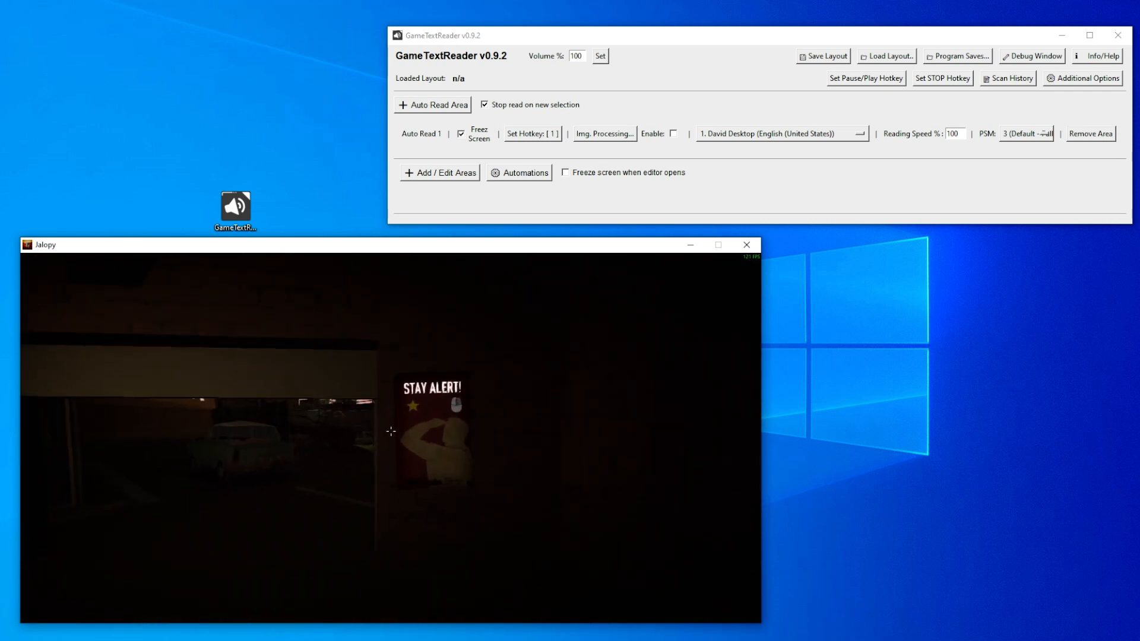
- Walk up to the STAY ALERT! poster and select its heading with Auto Read to have it read aloud
{"action": "key", "text": "w"}
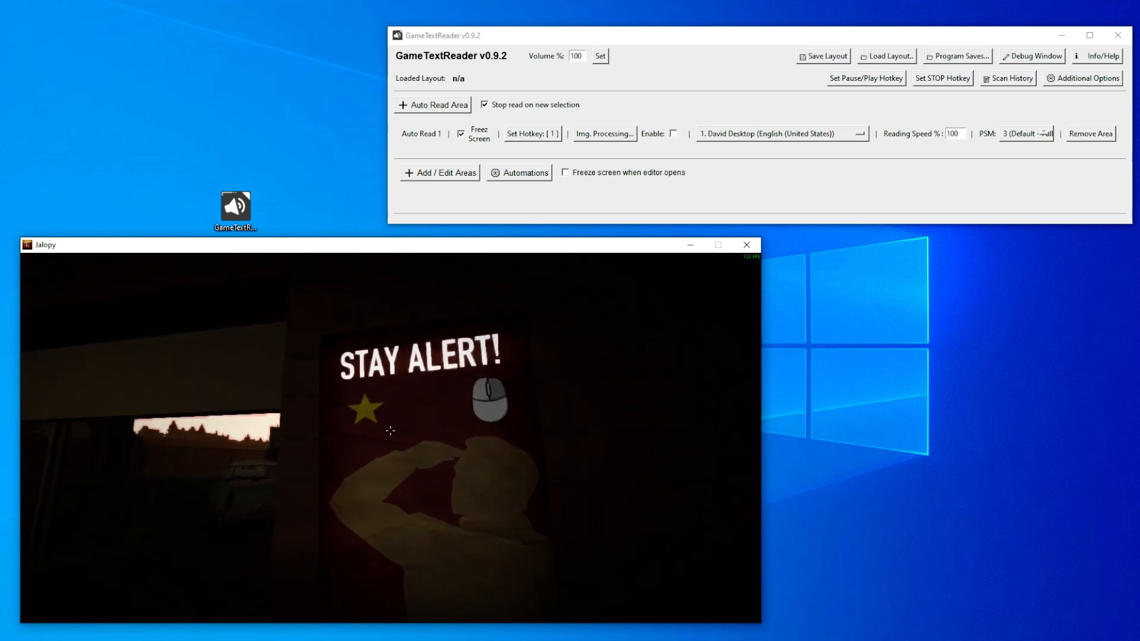
{"action": "key", "text": "1"}
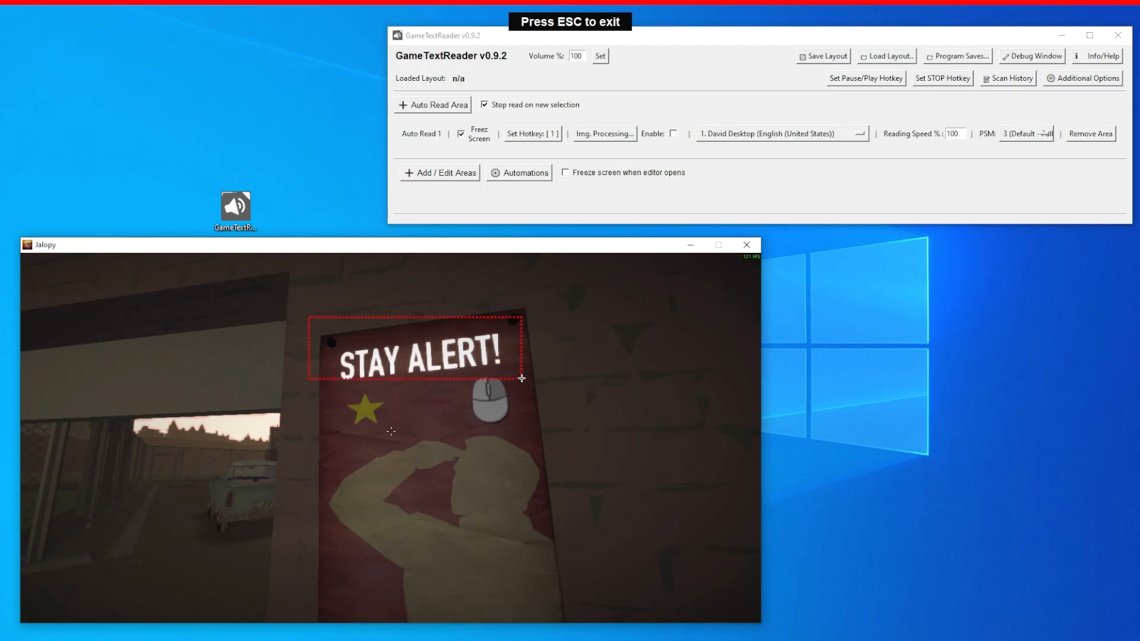
{"action": "left_click_drag", "start_coordinate": [538, 386], "coordinate": [537, 386]}
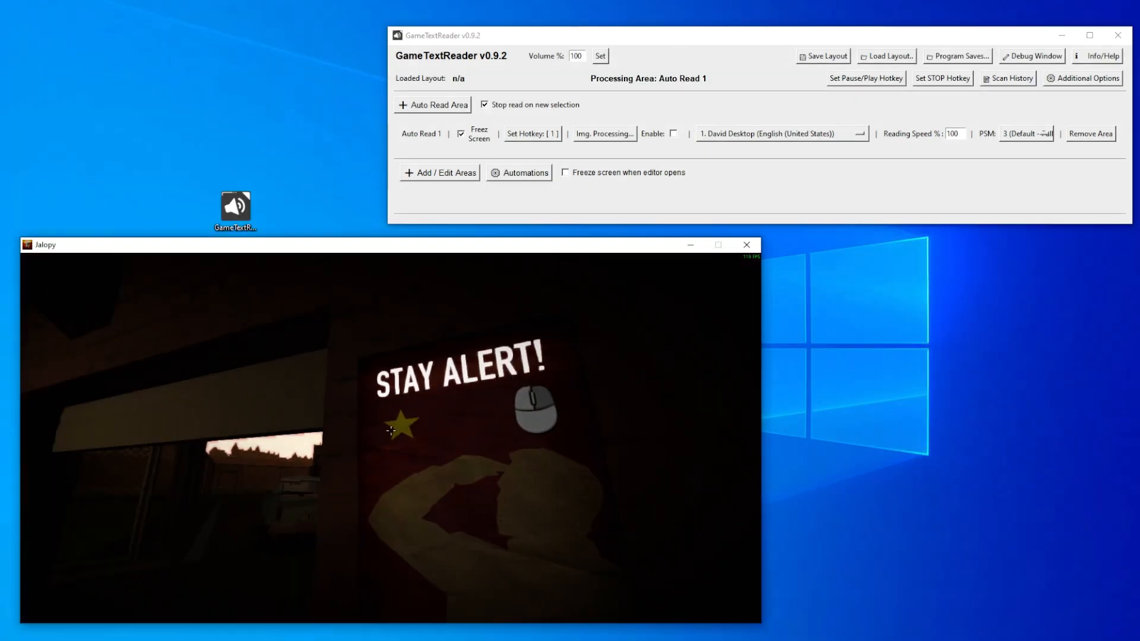
- Walk out of the garage to the uncle, talk to him and try to read his greeting with Auto Read
{"action": "key", "text": "w"}
{"action": "key", "text": "w"}
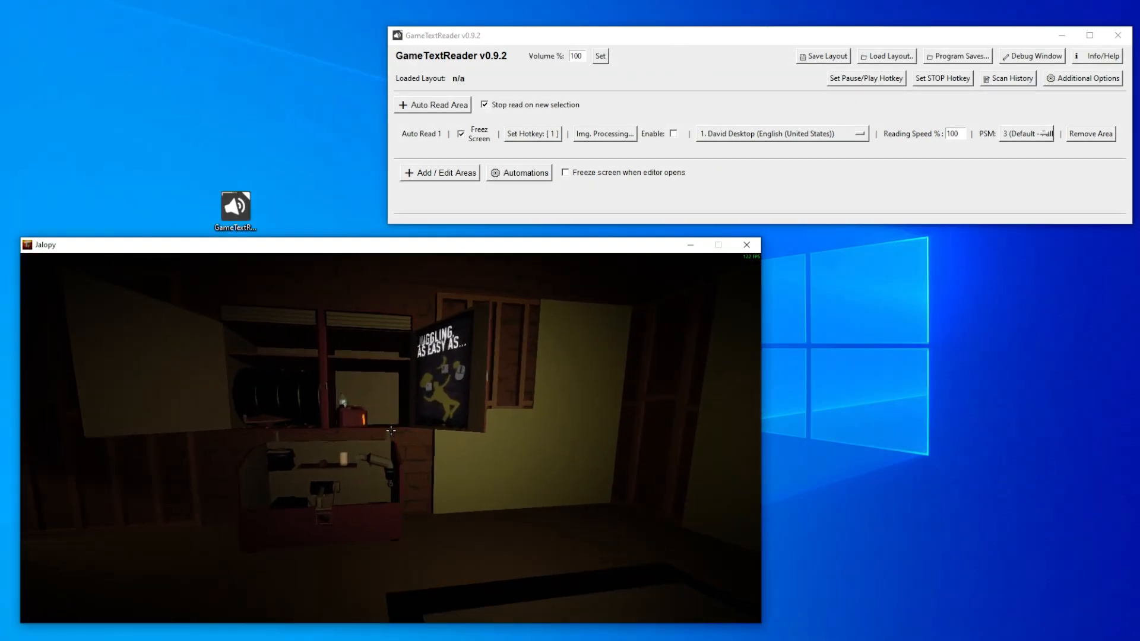
{"action": "mouse_move", "coordinate": [392, 434]}
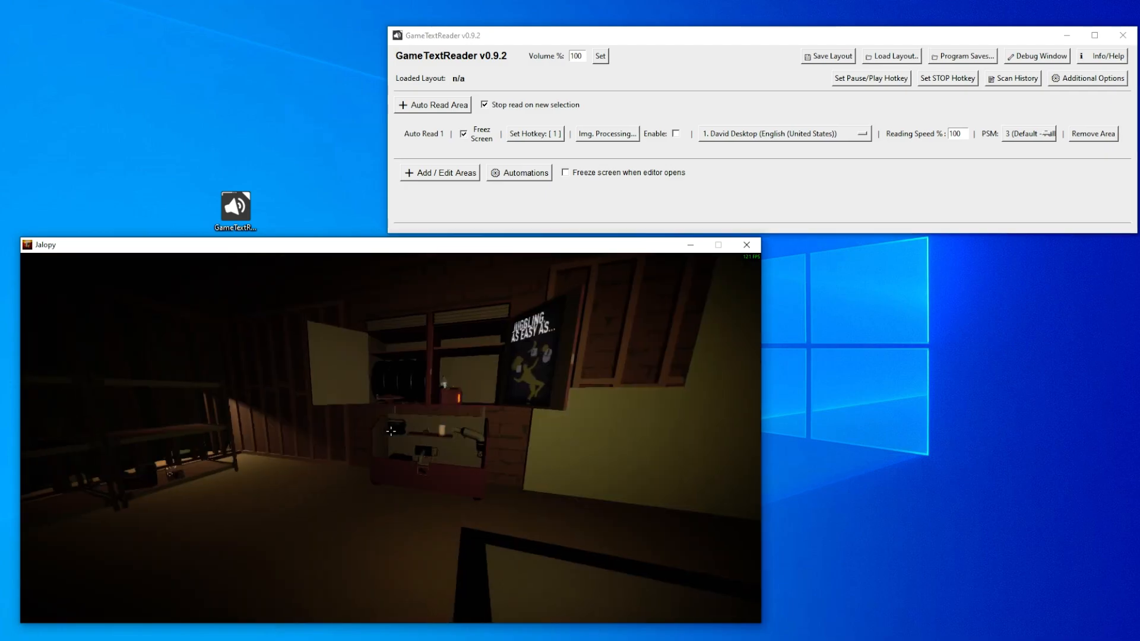
{"action": "key", "text": "w"}
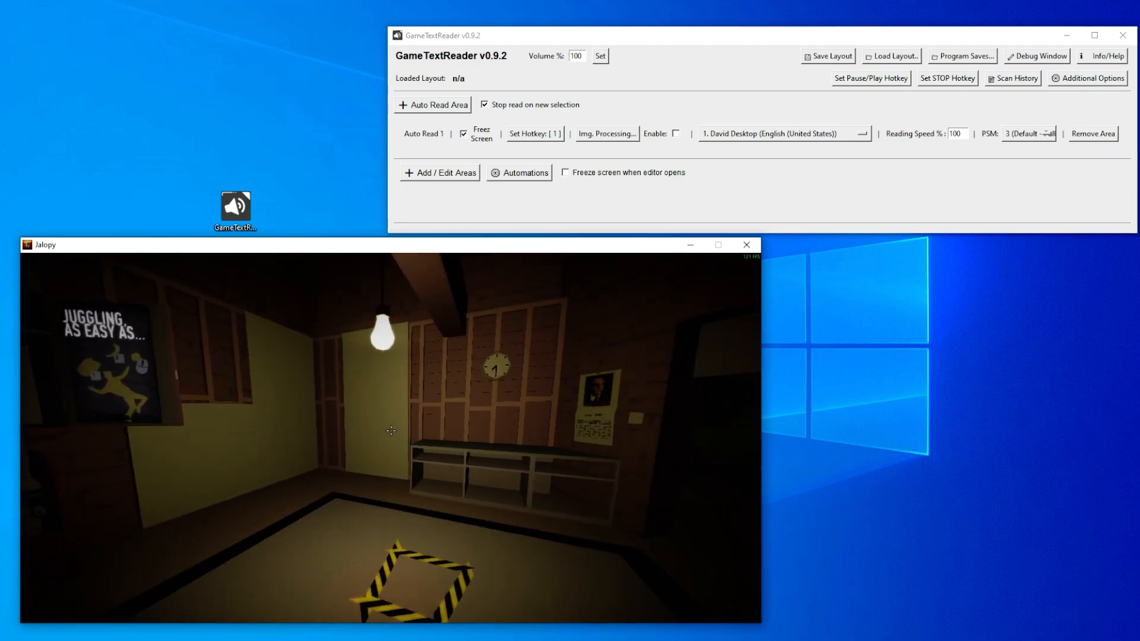
{"action": "key", "text": "w"}
{"action": "key", "text": "w"}
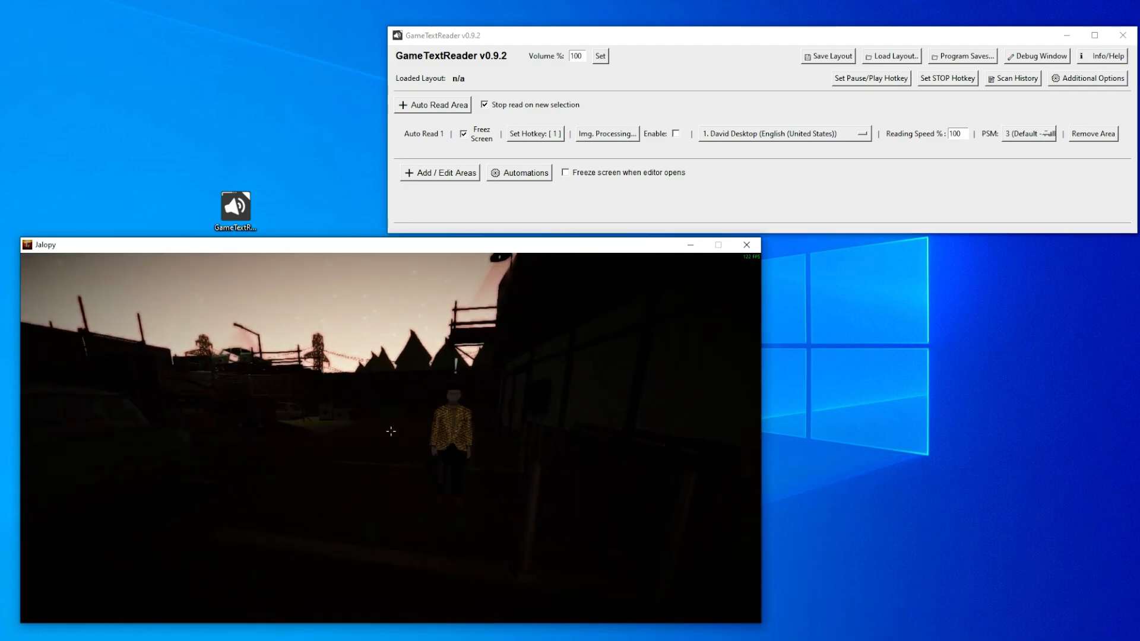
{"action": "left_click", "coordinate": [390, 431]}
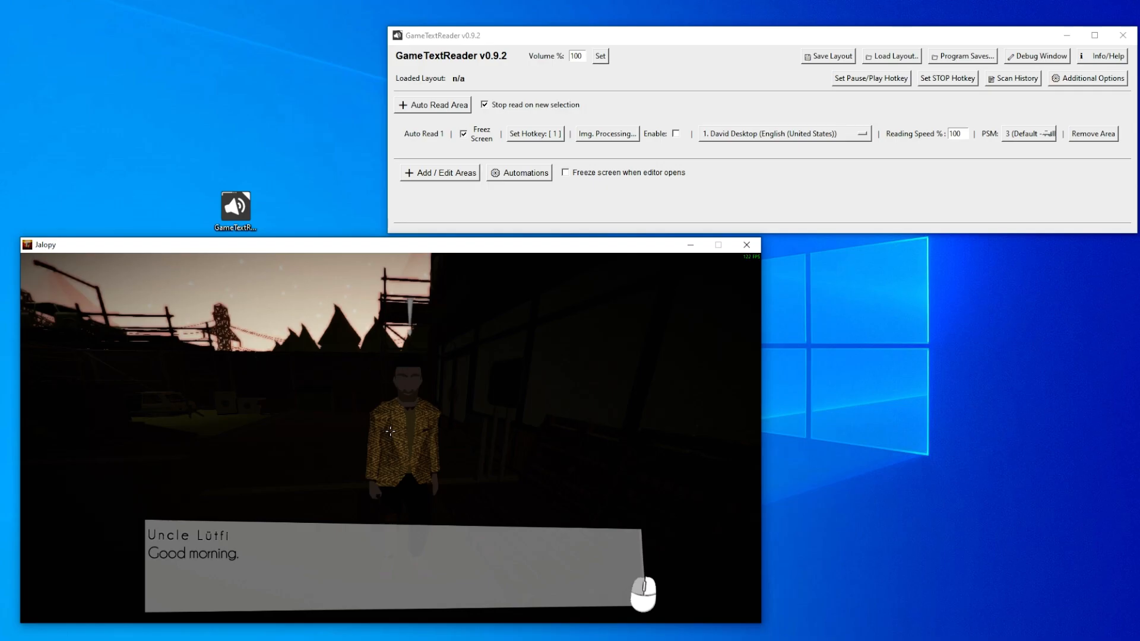
{"action": "key", "text": "1"}
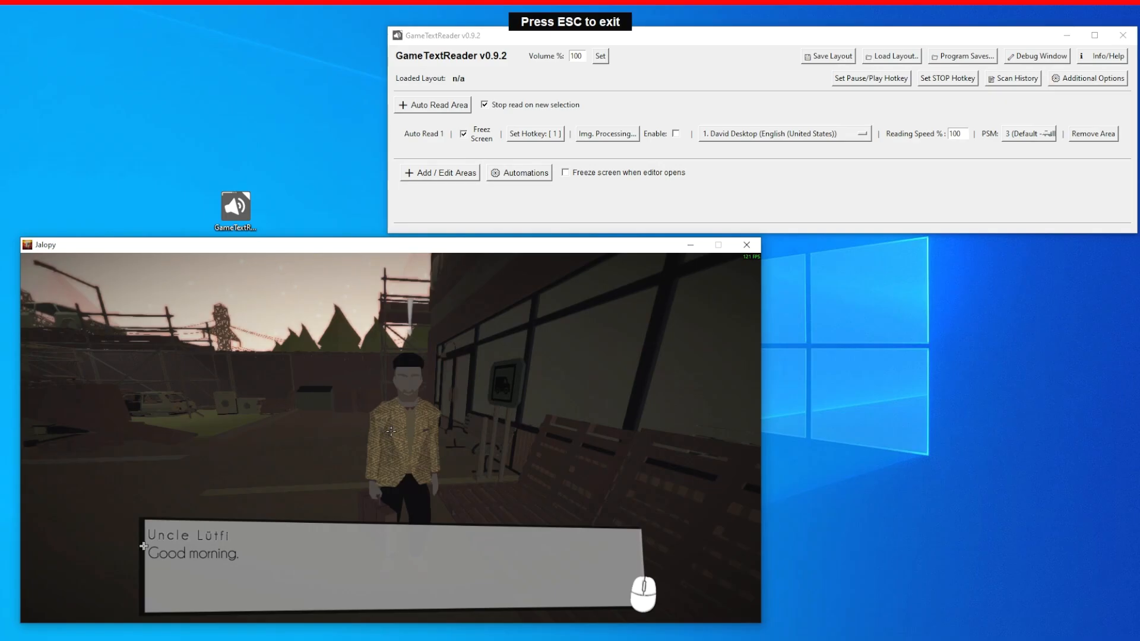
{"action": "left_click_drag", "start_coordinate": [136, 527], "coordinate": [108, 517]}
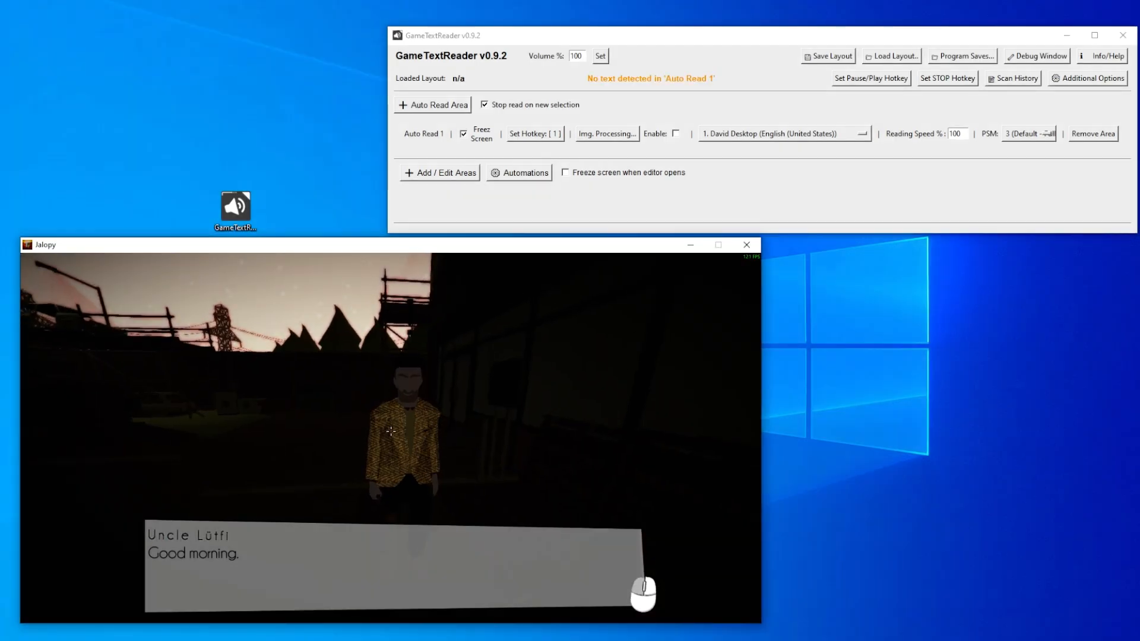
- Add a fixed read area in GameTextReader and fit it over the dialogue text, below the speaker's name
{"action": "key", "text": "alt+Tab"}
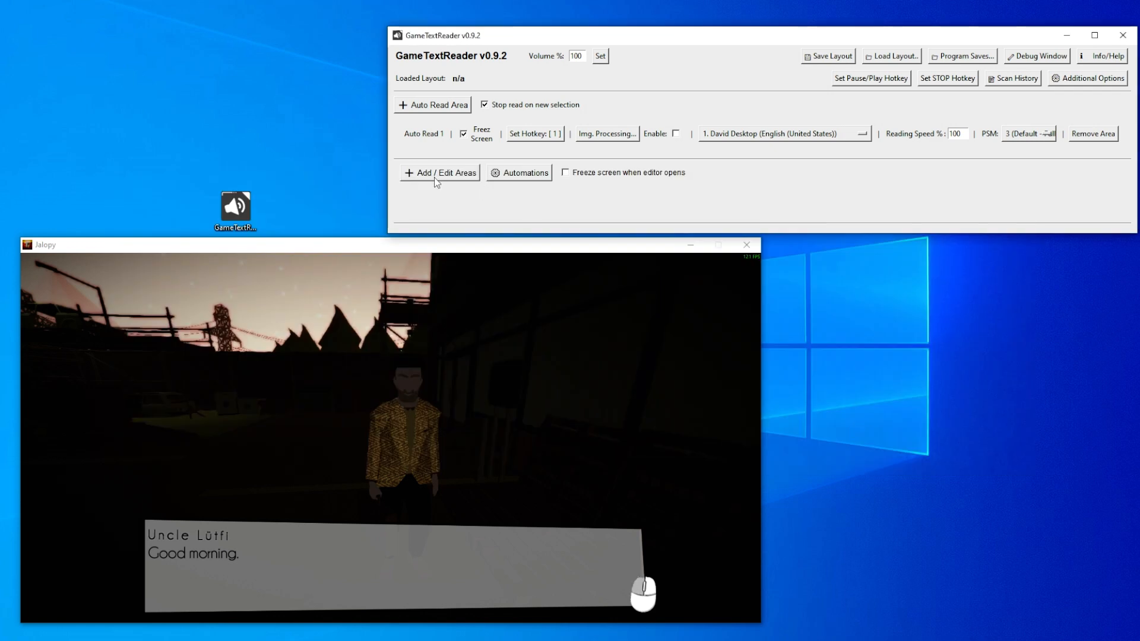
{"action": "left_click", "coordinate": [455, 173]}
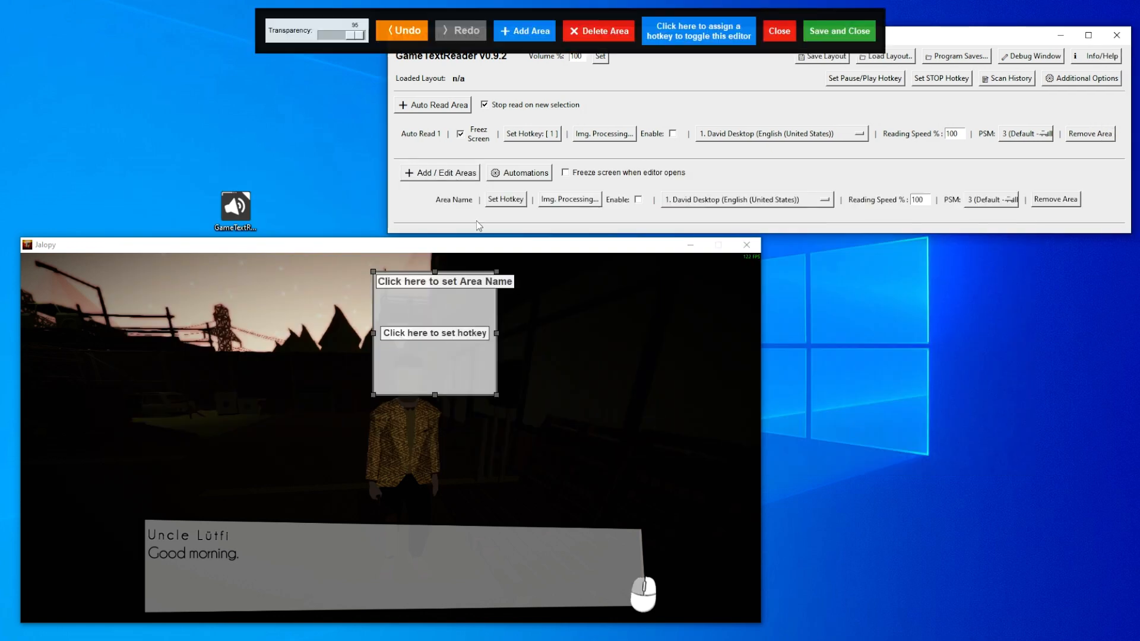
{"action": "left_click_drag", "start_coordinate": [468, 359], "coordinate": [612, 586]}
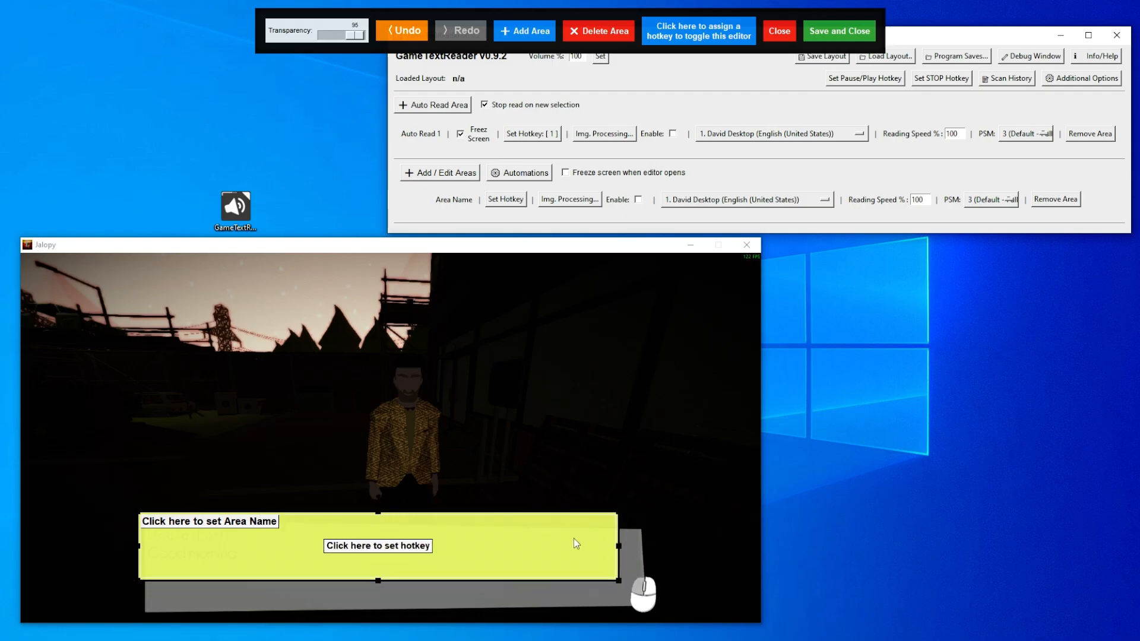
{"action": "left_click_drag", "start_coordinate": [576, 539], "coordinate": [585, 575]}
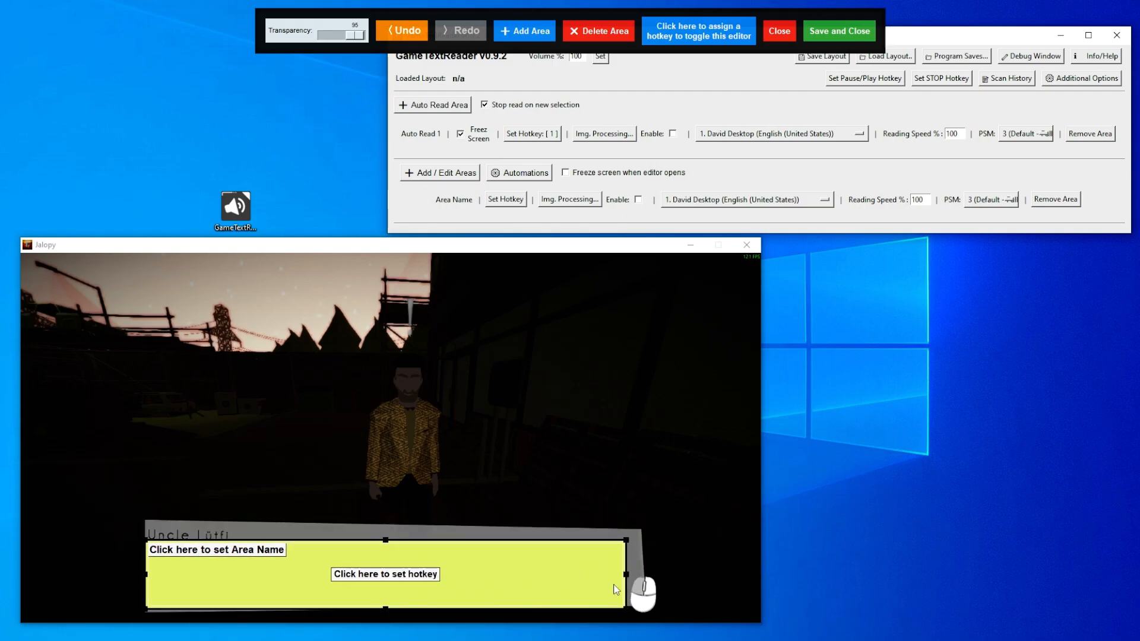
{"action": "left_click_drag", "start_coordinate": [623, 608], "coordinate": [619, 603]}
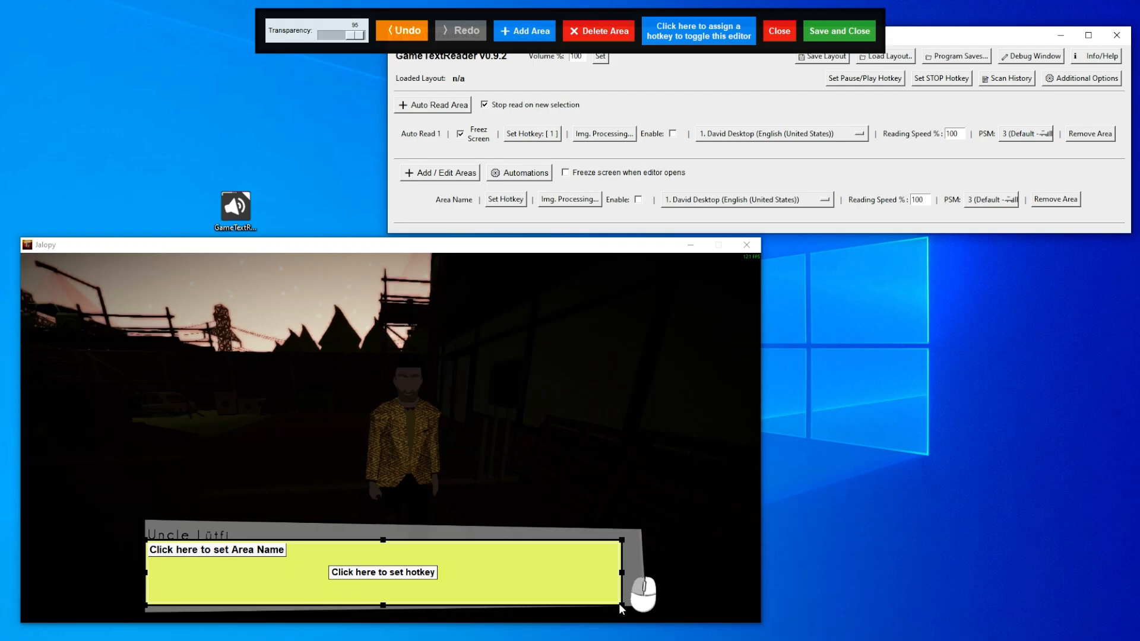
- Assign 2 as the new area's hotkey and save the layout as tutorial
{"action": "left_click", "coordinate": [386, 572]}
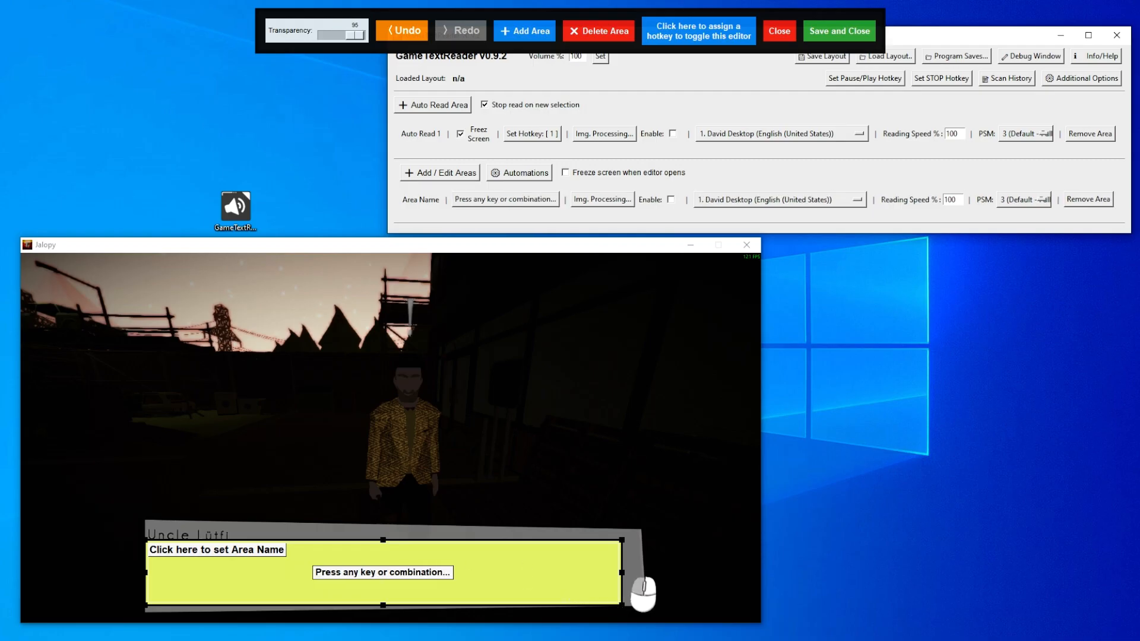
{"action": "key", "text": "2"}
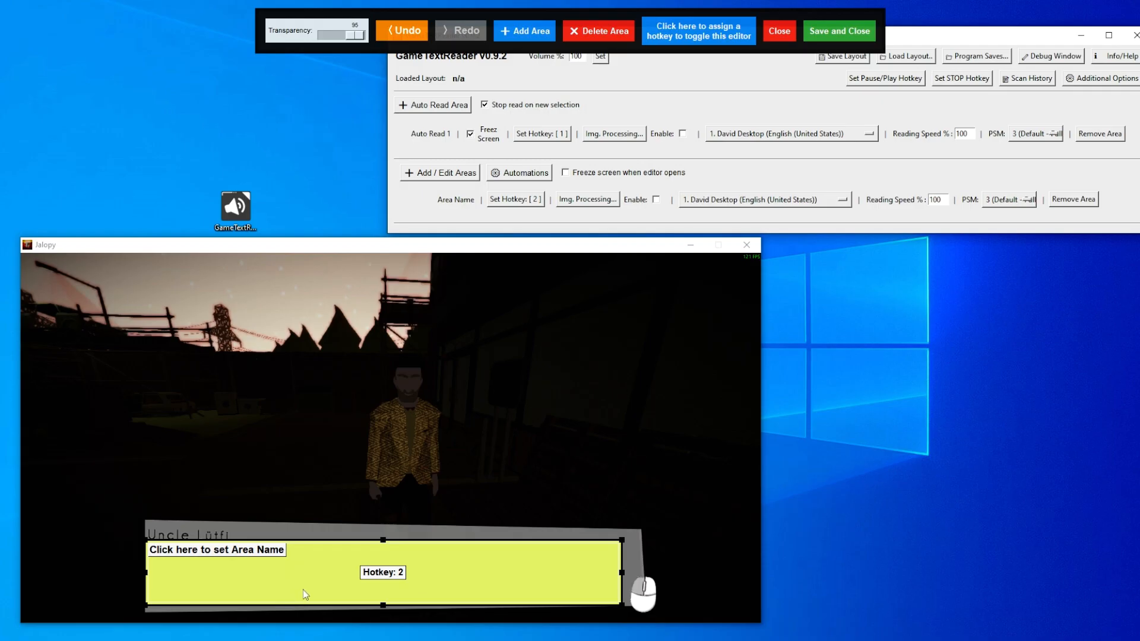
{"action": "left_click", "coordinate": [837, 33]}
{"action": "type", "text": "tutorial"}
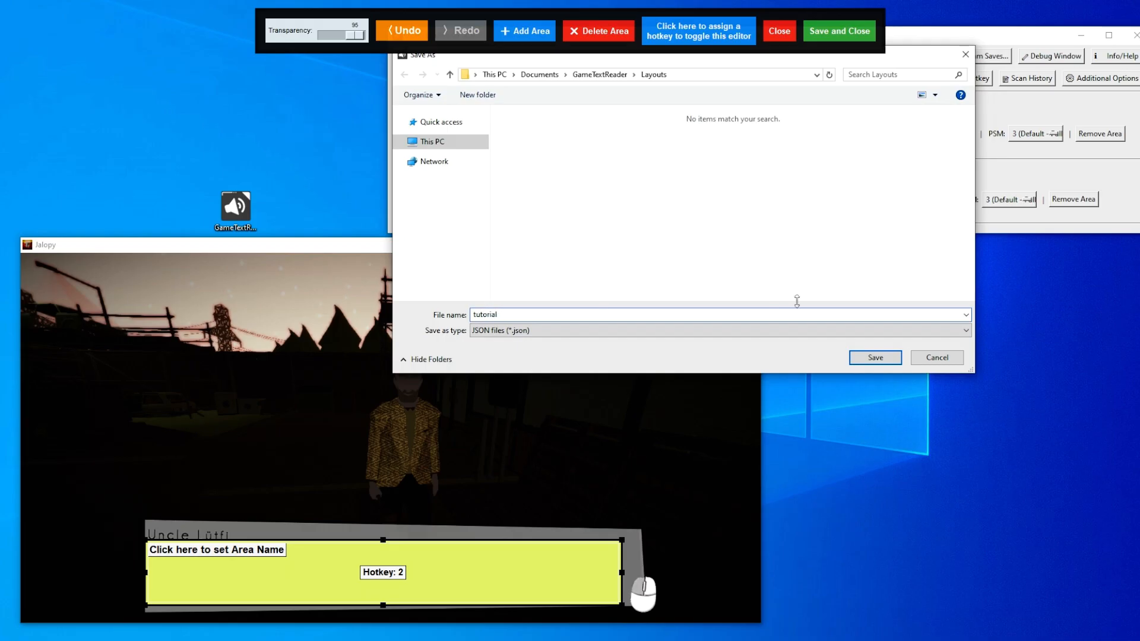
{"action": "left_click", "coordinate": [874, 357]}
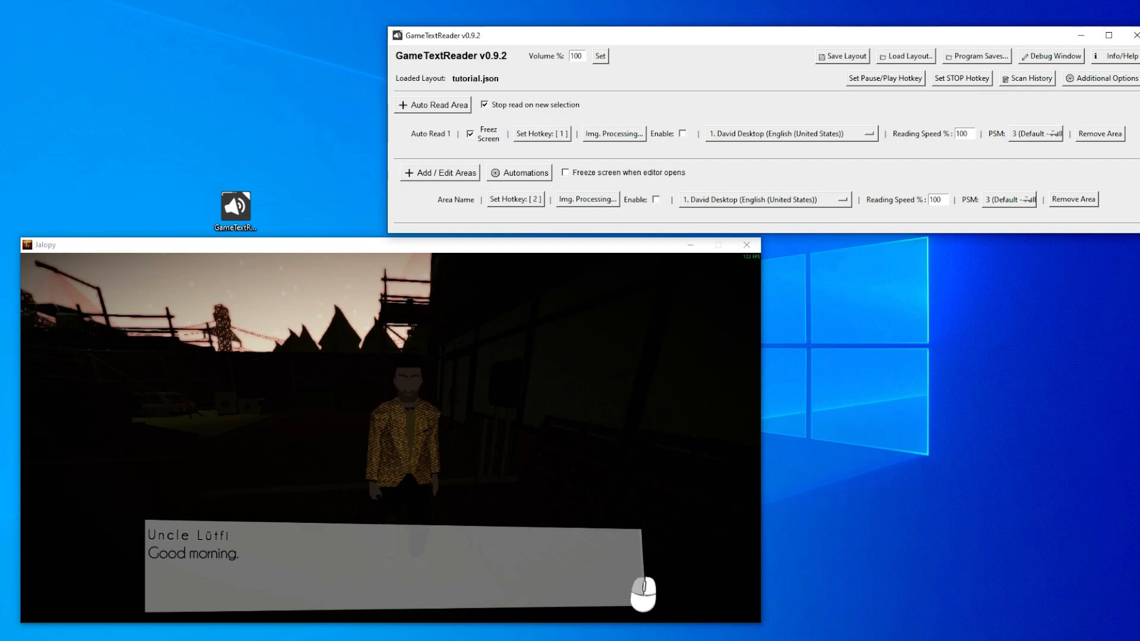
- Have the uncle's greeting read aloud through the fixed area, review the area's placement, and read his following line too
{"action": "key", "text": "2"}
{"action": "left_click", "coordinate": [462, 178]}
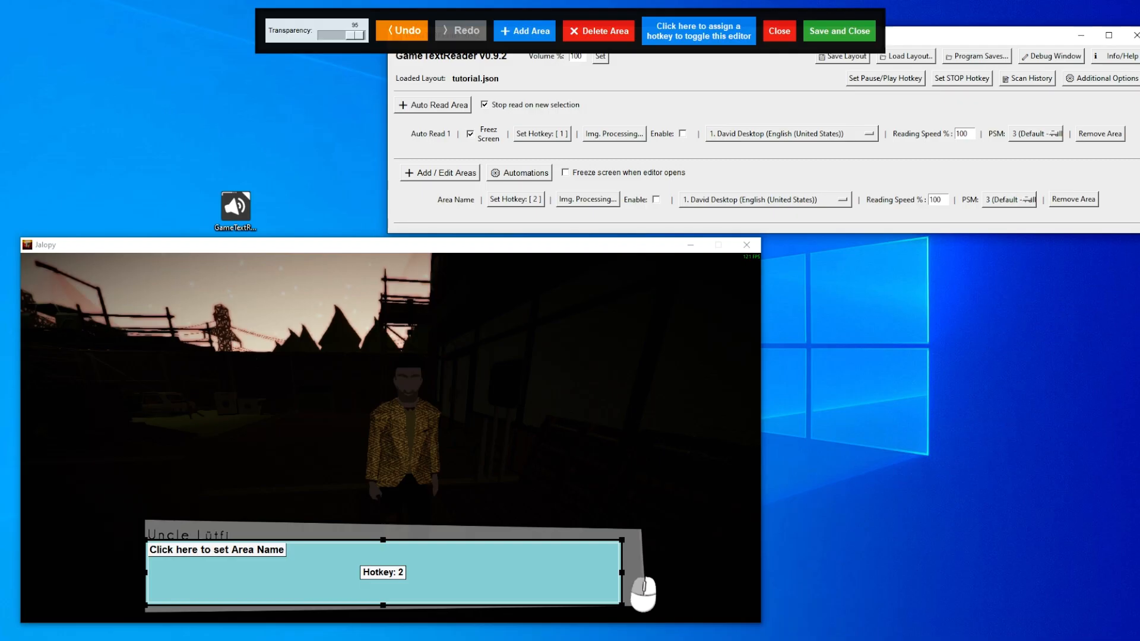
{"action": "left_click", "coordinate": [790, 37]}
{"action": "left_click", "coordinate": [390, 431]}
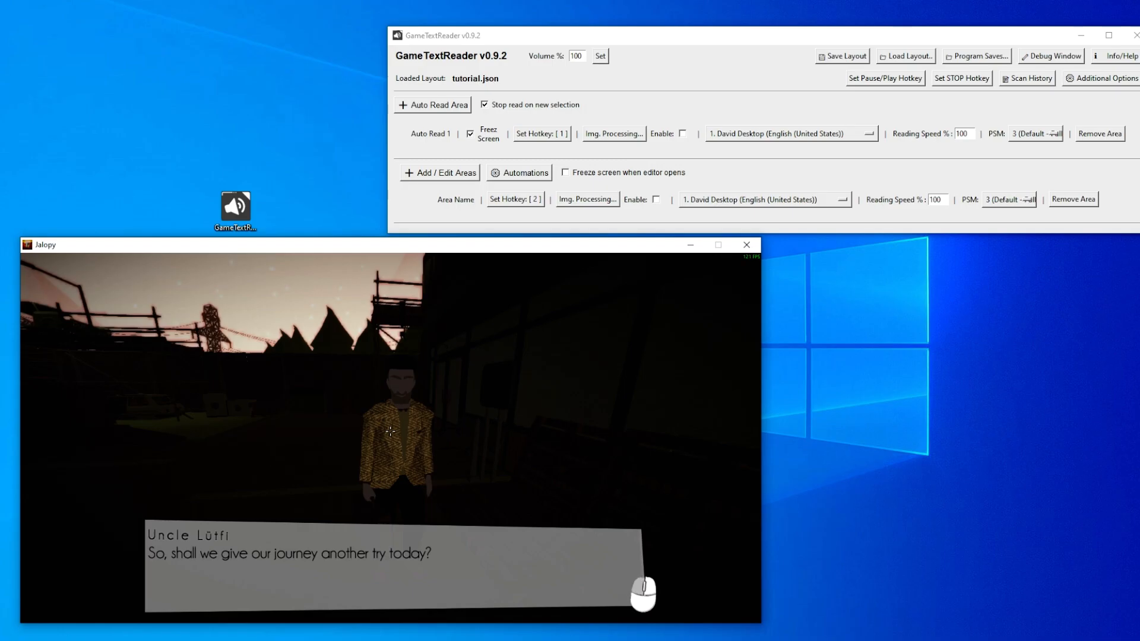
{"action": "key", "text": "2"}
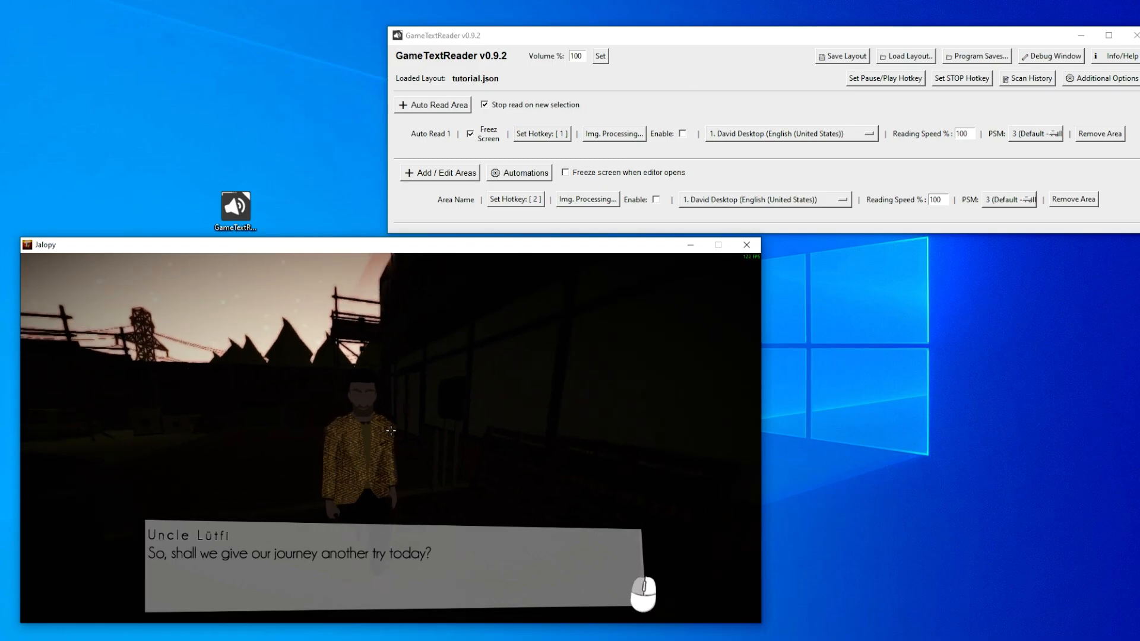
- Advance the uncle's dialogue, and add four extra read areas in the area editor
{"action": "left_click", "coordinate": [390, 431]}
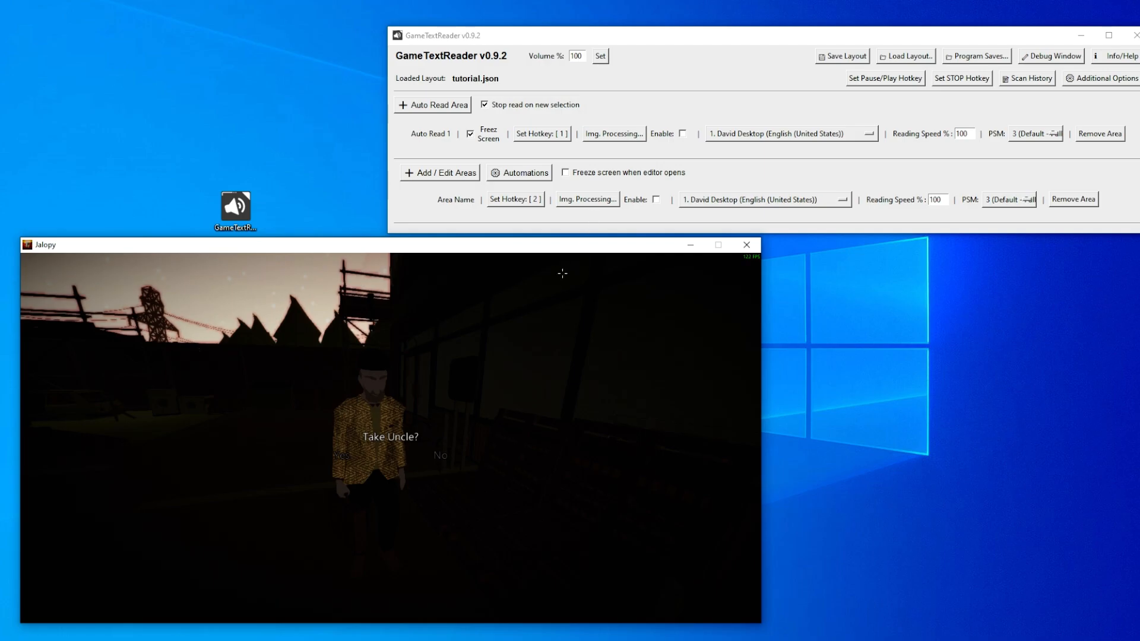
{"action": "left_click", "coordinate": [440, 178]}
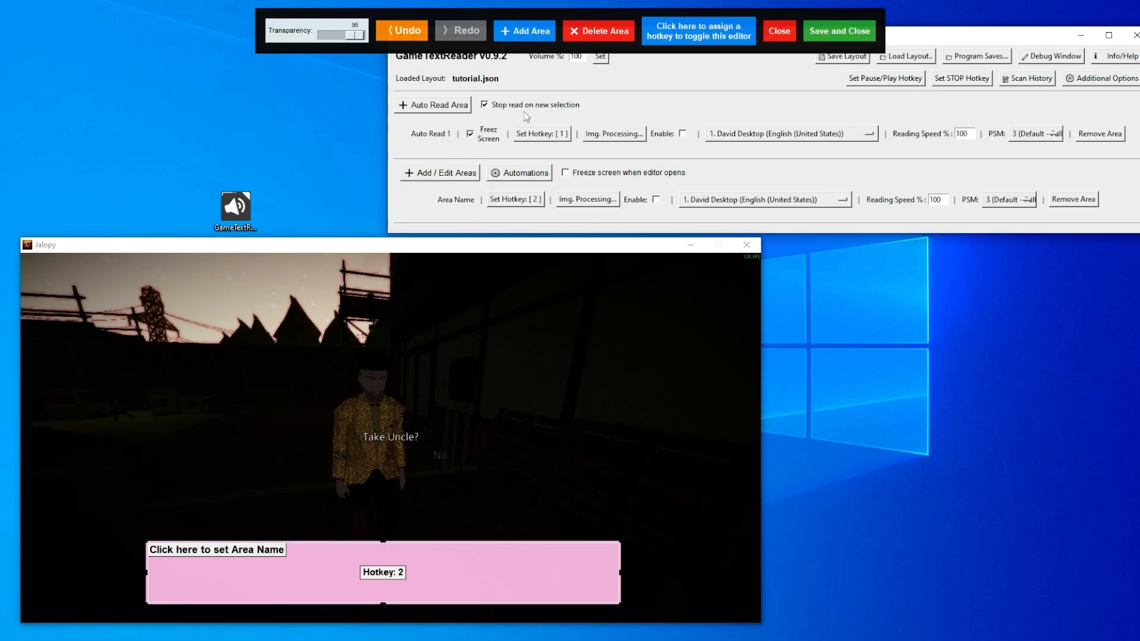
{"action": "left_click", "coordinate": [520, 37]}
{"action": "left_click", "coordinate": [520, 37]}
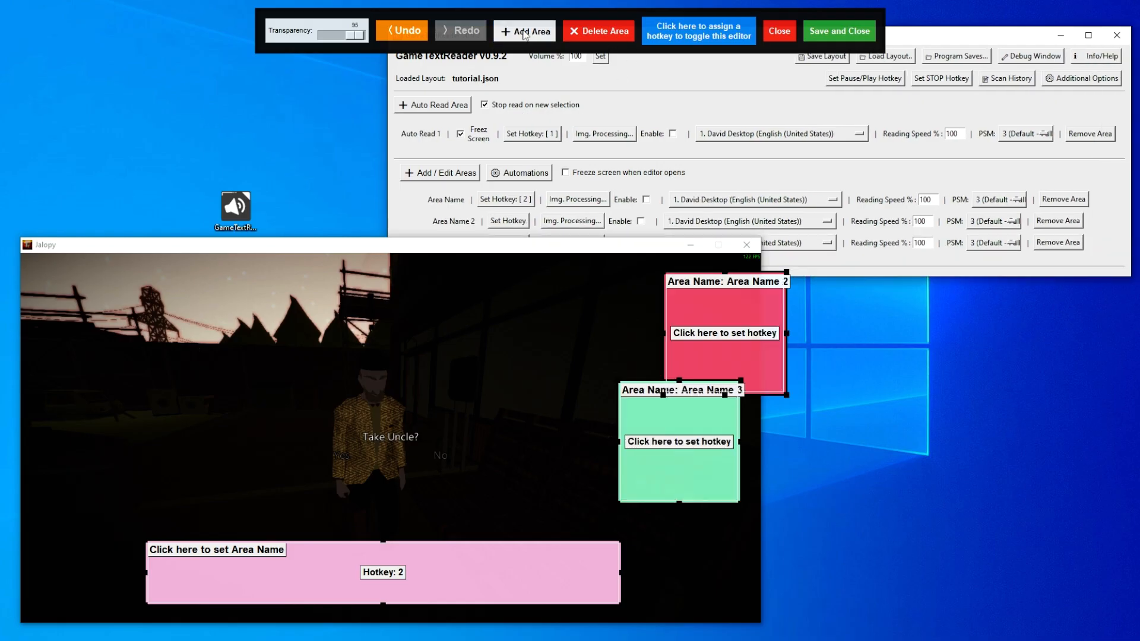
{"action": "left_click", "coordinate": [520, 37]}
{"action": "left_click", "coordinate": [520, 37]}
- Reposition the two newest read areas, moving one over the game and the other out onto the desktop
{"action": "left_click_drag", "start_coordinate": [610, 486], "coordinate": [391, 232]}
{"action": "left_click_drag", "start_coordinate": [482, 395], "coordinate": [436, 344]}
{"action": "left_click_drag", "start_coordinate": [375, 257], "coordinate": [111, 222]}
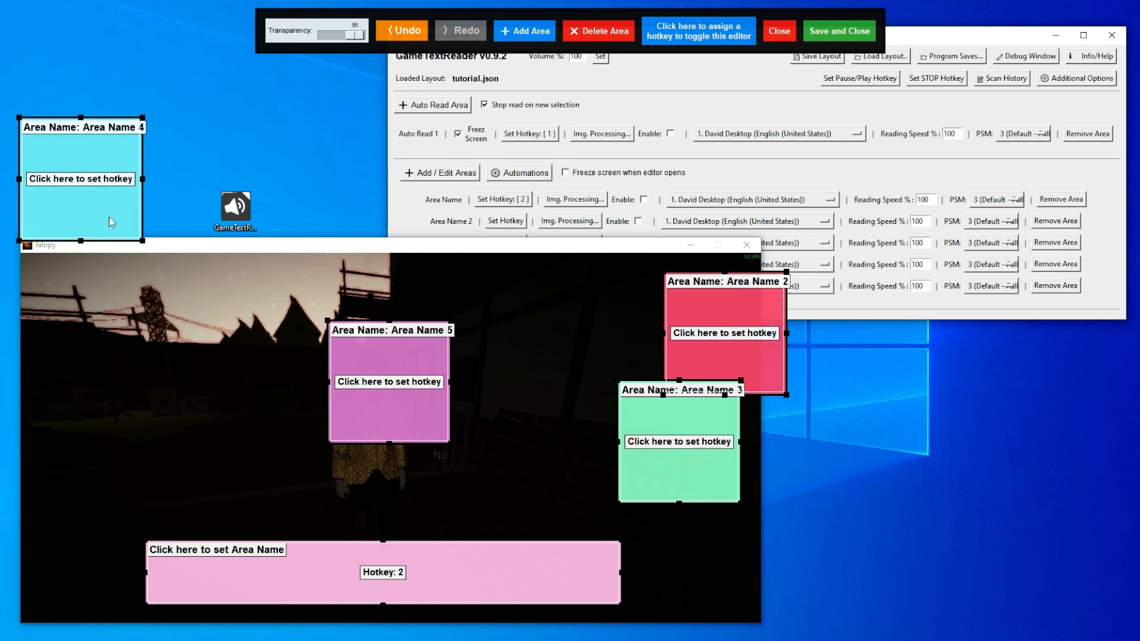
{"action": "left_click_drag", "start_coordinate": [391, 413], "coordinate": [977, 383]}
{"action": "left_click_drag", "start_coordinate": [93, 203], "coordinate": [498, 421]}
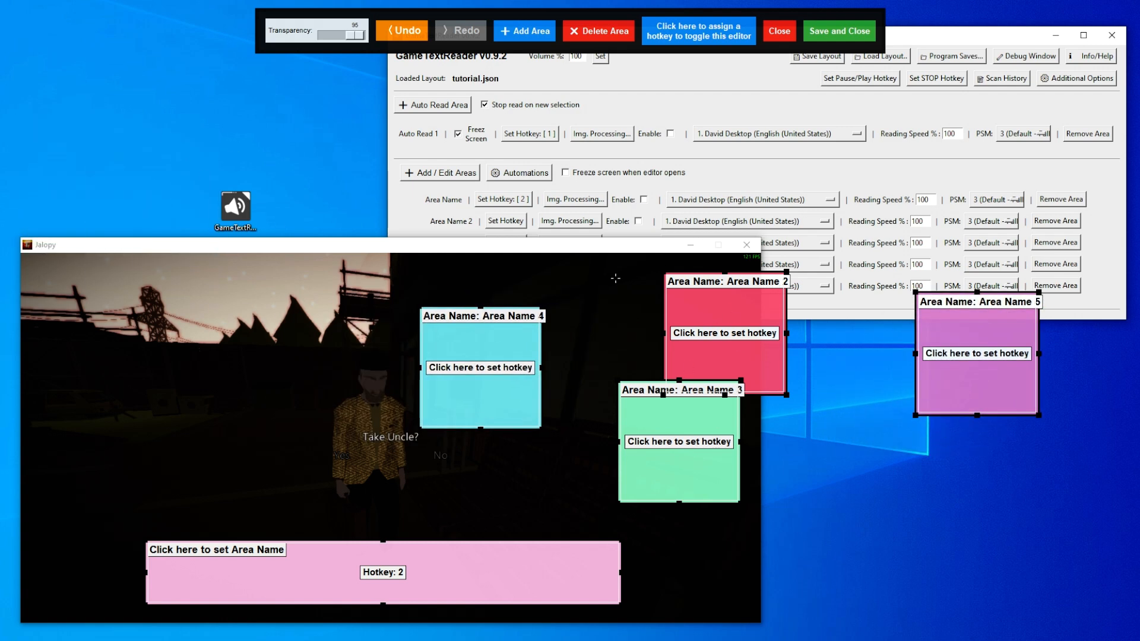
- Delete the four extra read areas, leaving only the dialogue area with hotkey 2
{"action": "left_click", "coordinate": [589, 29]}
{"action": "left_click", "coordinate": [481, 380]}
{"action": "left_click", "coordinate": [718, 302]}
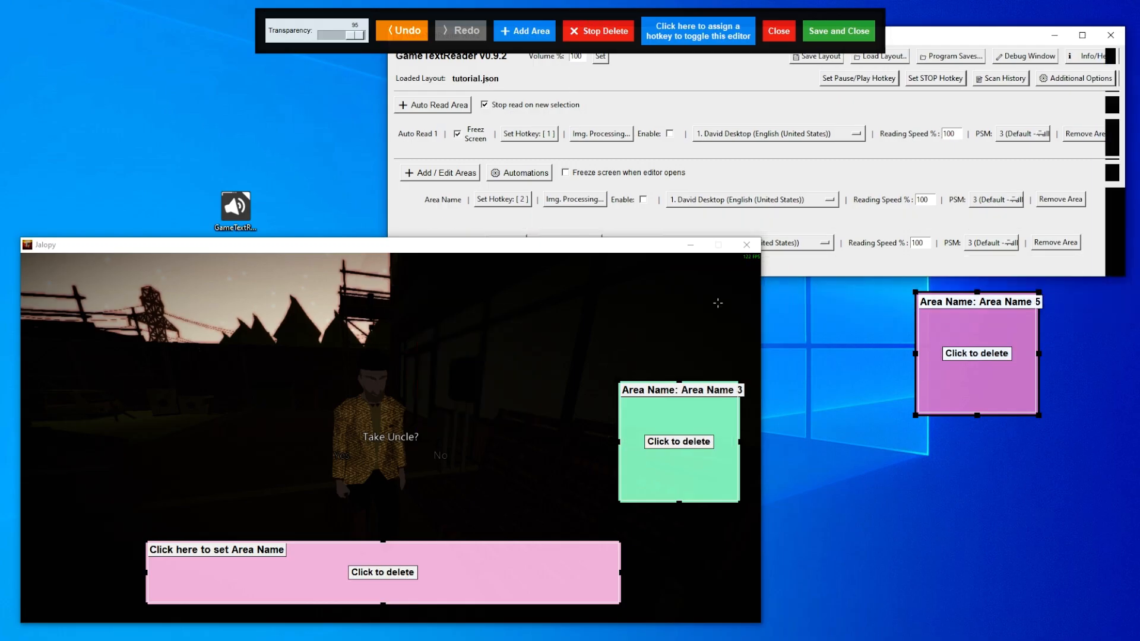
{"action": "left_click", "coordinate": [686, 410]}
{"action": "left_click", "coordinate": [1009, 345]}
{"action": "left_click", "coordinate": [615, 39]}
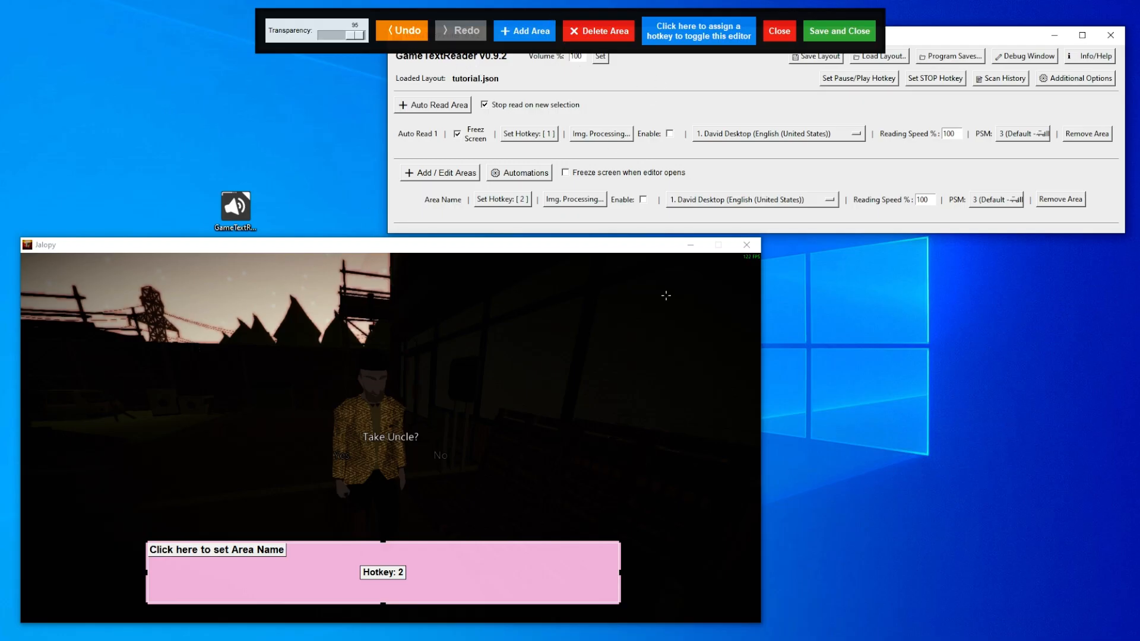
- Assign F19 as the area editor's toggle hotkey and close the editor without saving
{"action": "left_click_drag", "start_coordinate": [458, 597], "coordinate": [509, 592]}
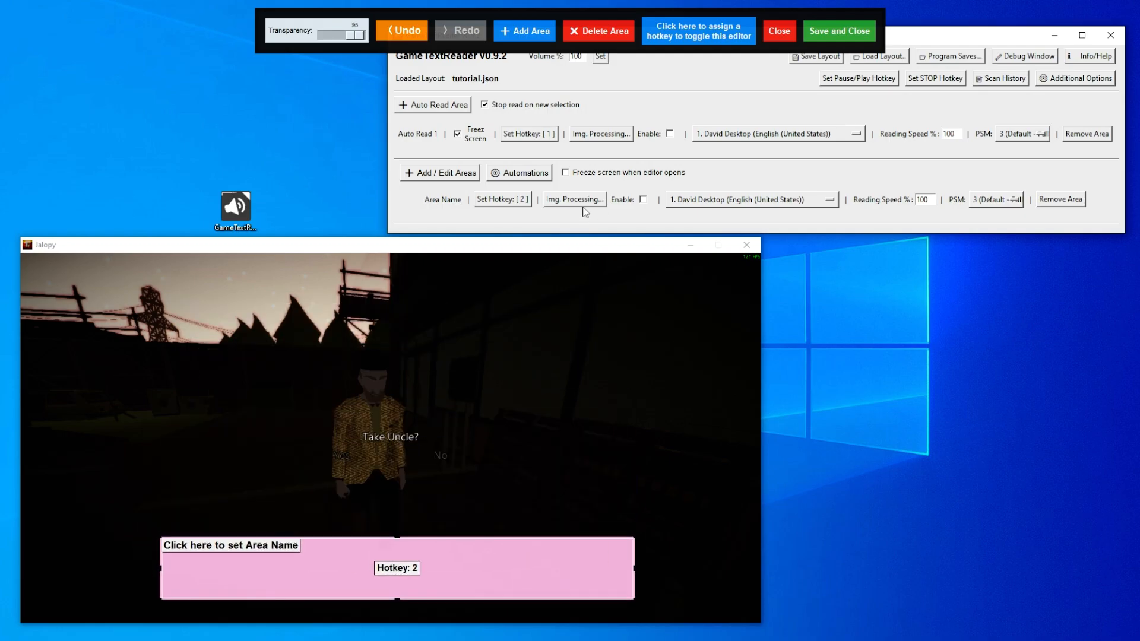
{"action": "left_click", "coordinate": [702, 37]}
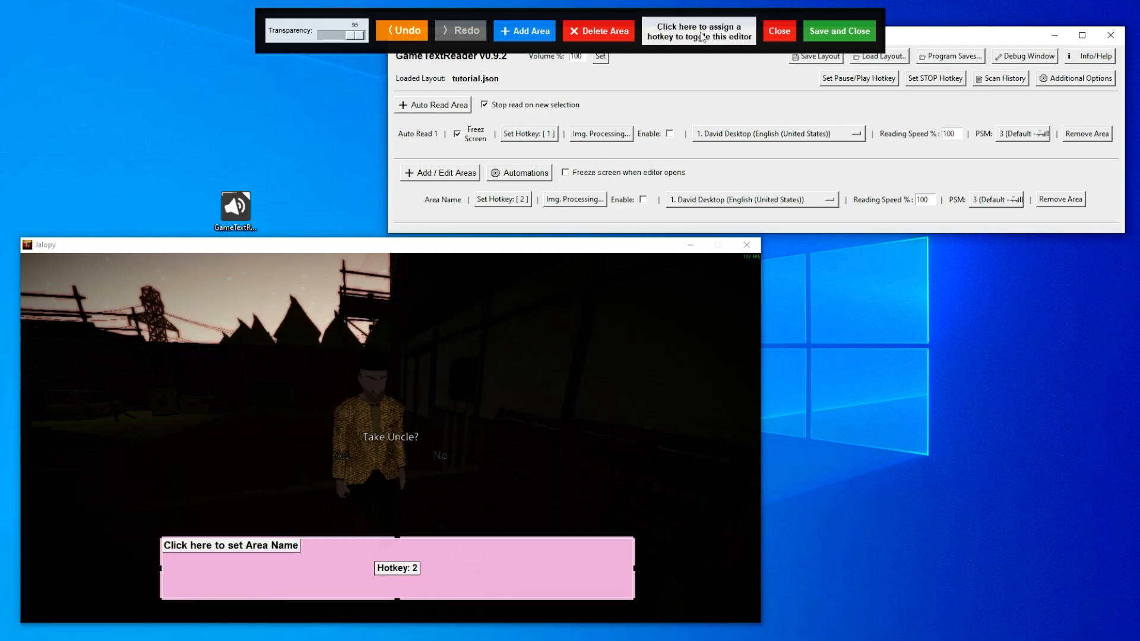
{"action": "left_click", "coordinate": [702, 36]}
{"action": "key", "text": "F1"}
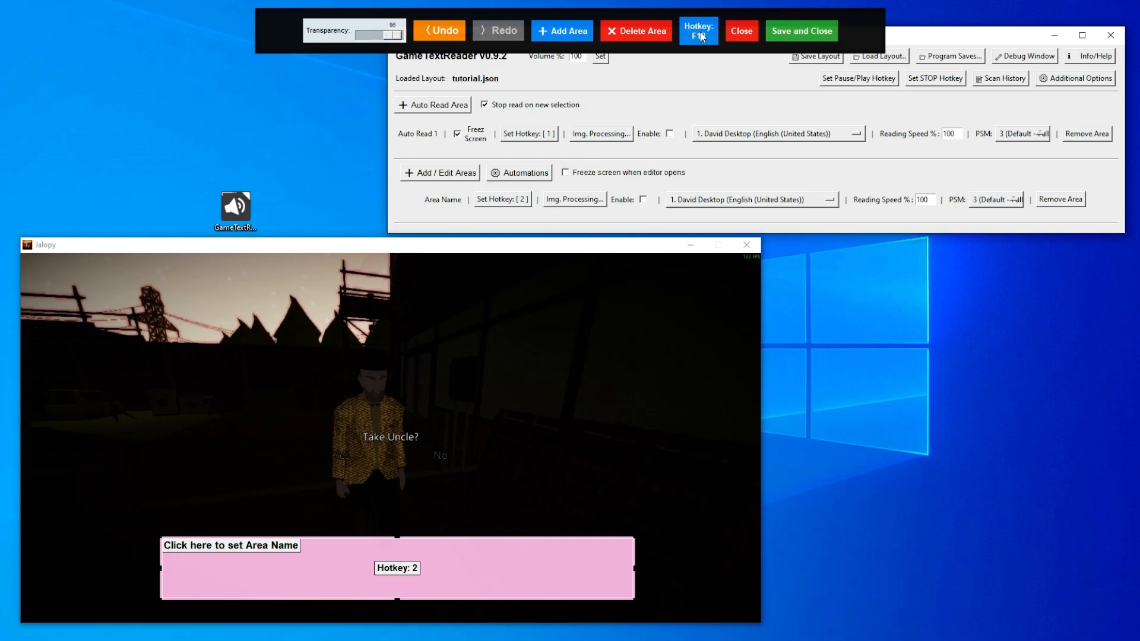
{"action": "left_click", "coordinate": [741, 33]}
- Test the F19 hotkey by toggling the area editor open and closed
{"action": "key", "text": "F19"}
{"action": "key", "text": "F19"}
{"action": "key", "text": "F19"}
{"action": "key", "text": "F19"}
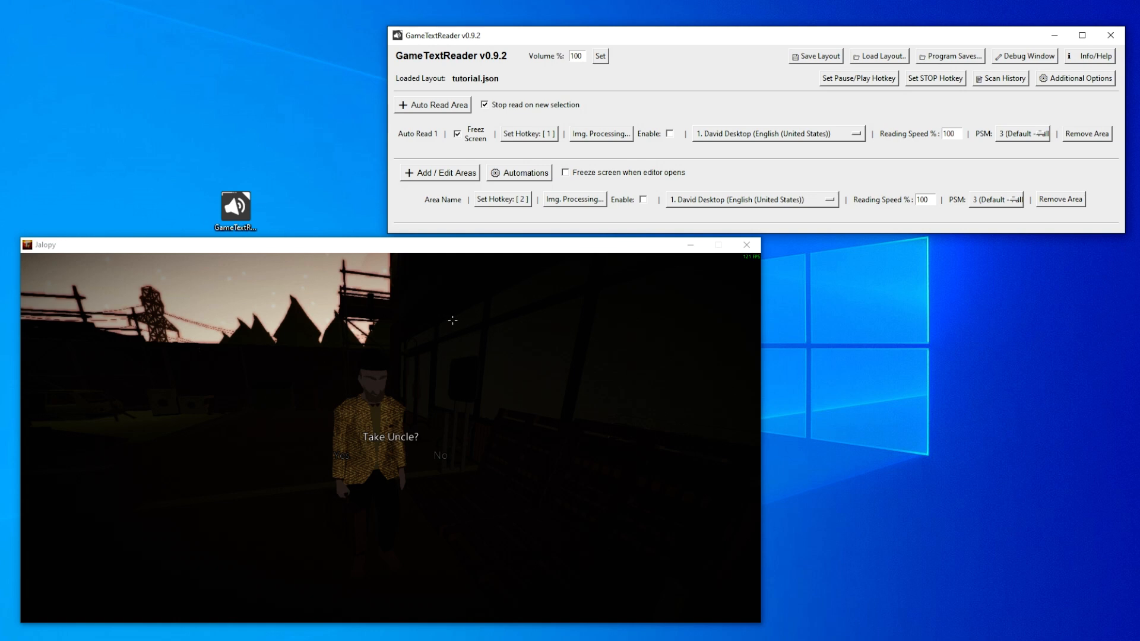
- Answer No to taking the uncle and walk to the garage shelf to show the Car Jack note
{"action": "left_click", "coordinate": [445, 448]}
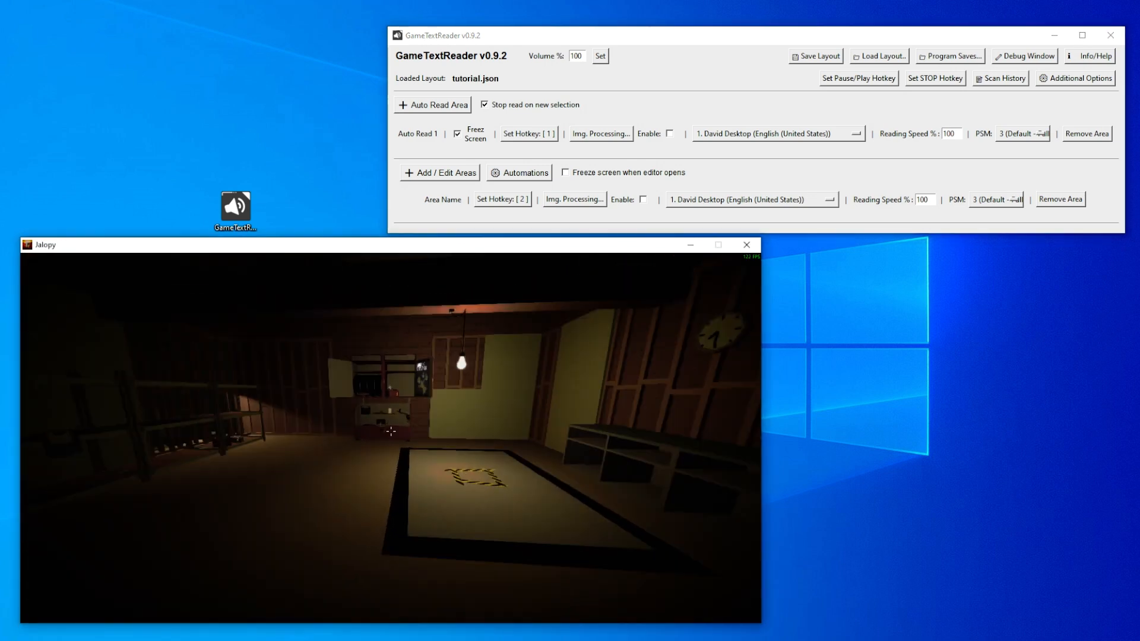
{"action": "key", "text": "w"}
{"action": "mouse_move", "coordinate": [392, 434]}
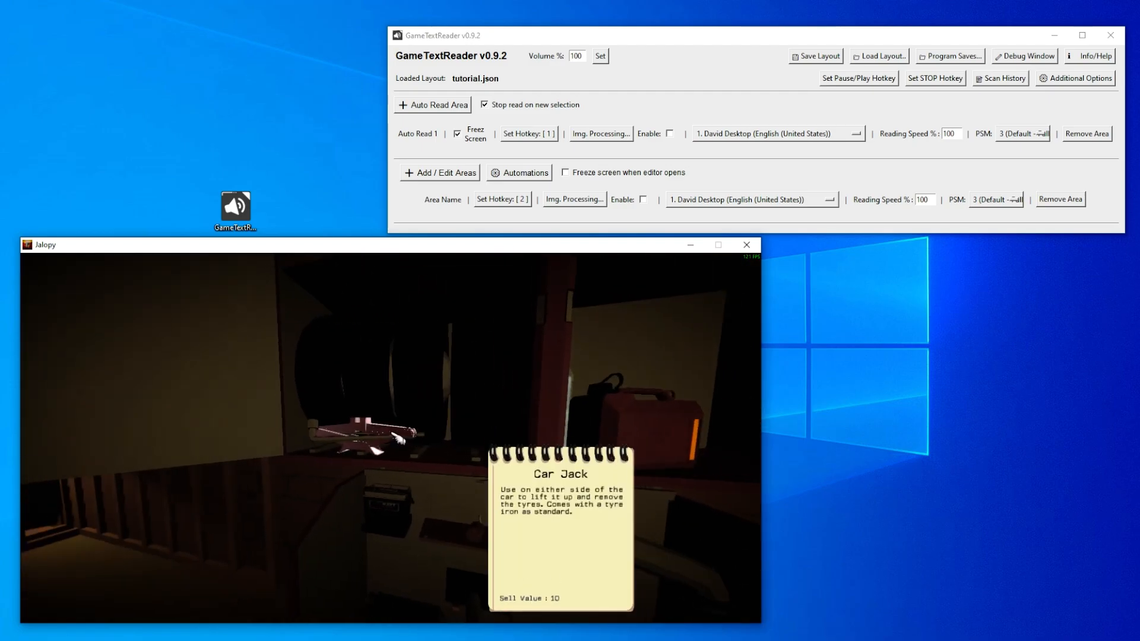
- Enable freezing the screen when the editor opens, and open the area editor with the Car Jack note showing
{"action": "key", "text": "F19"}
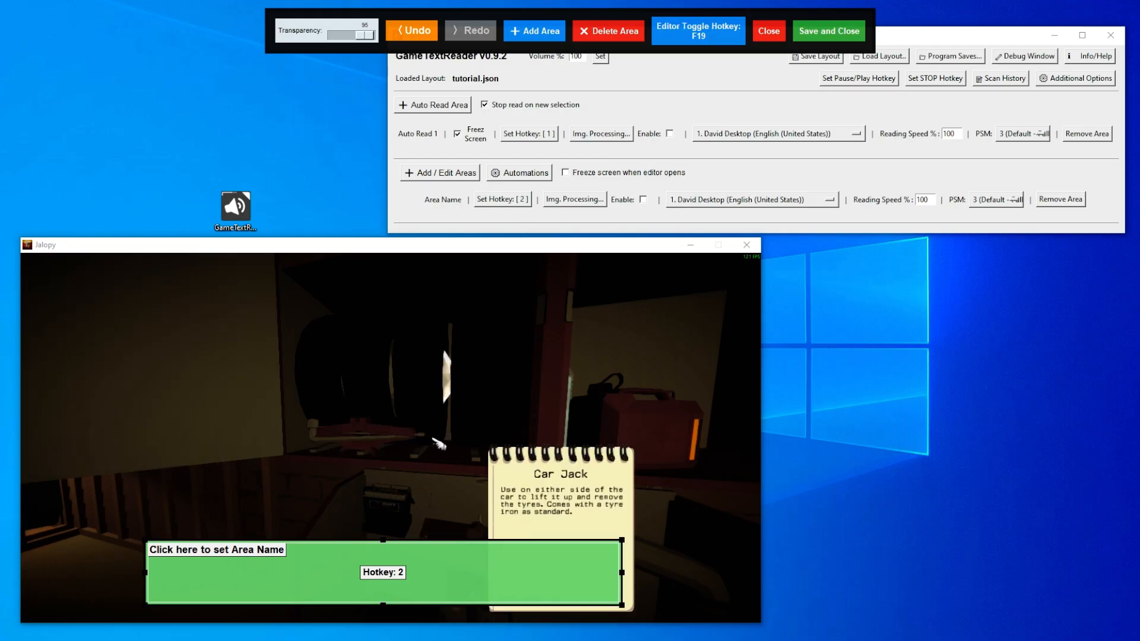
{"action": "left_click", "coordinate": [764, 33]}
{"action": "left_click", "coordinate": [574, 176]}
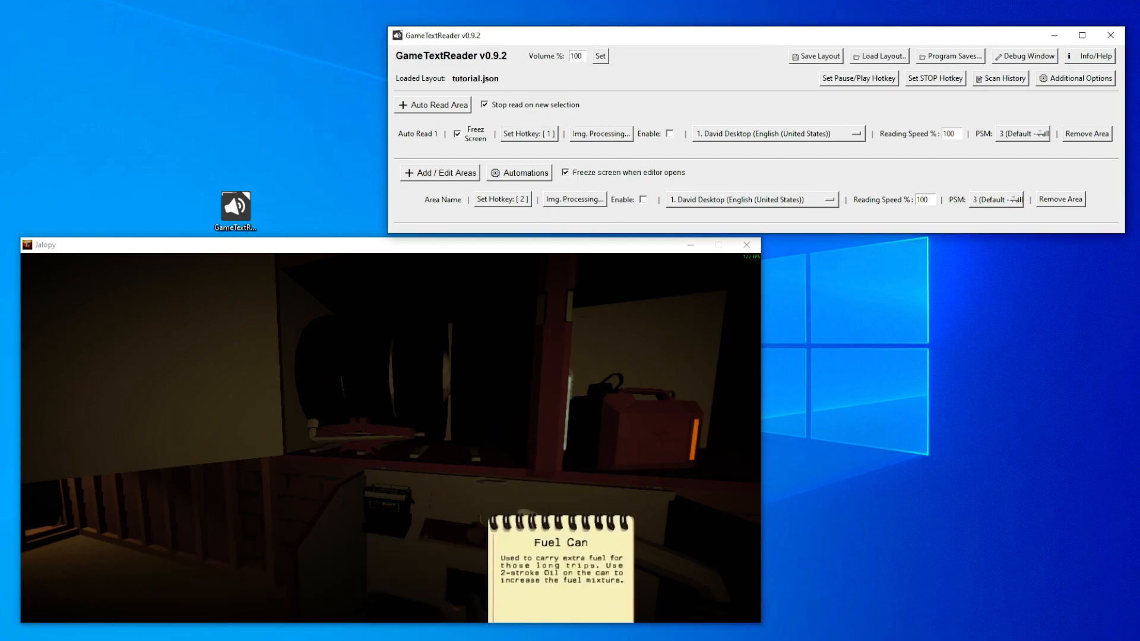
{"action": "left_click", "coordinate": [534, 425]}
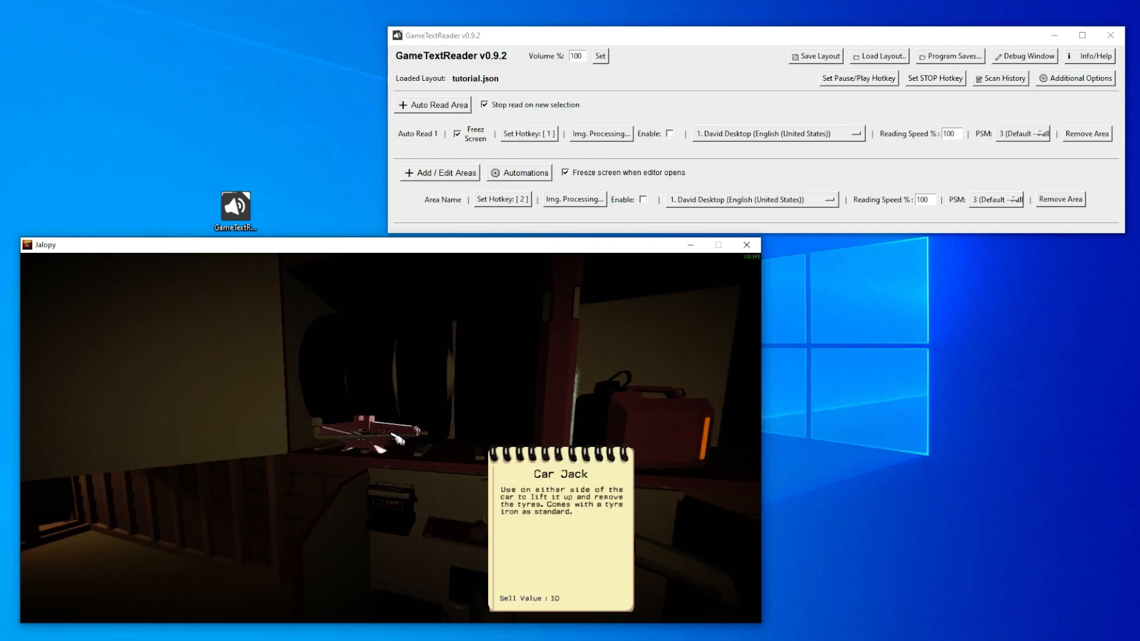
{"action": "key", "text": "F19"}
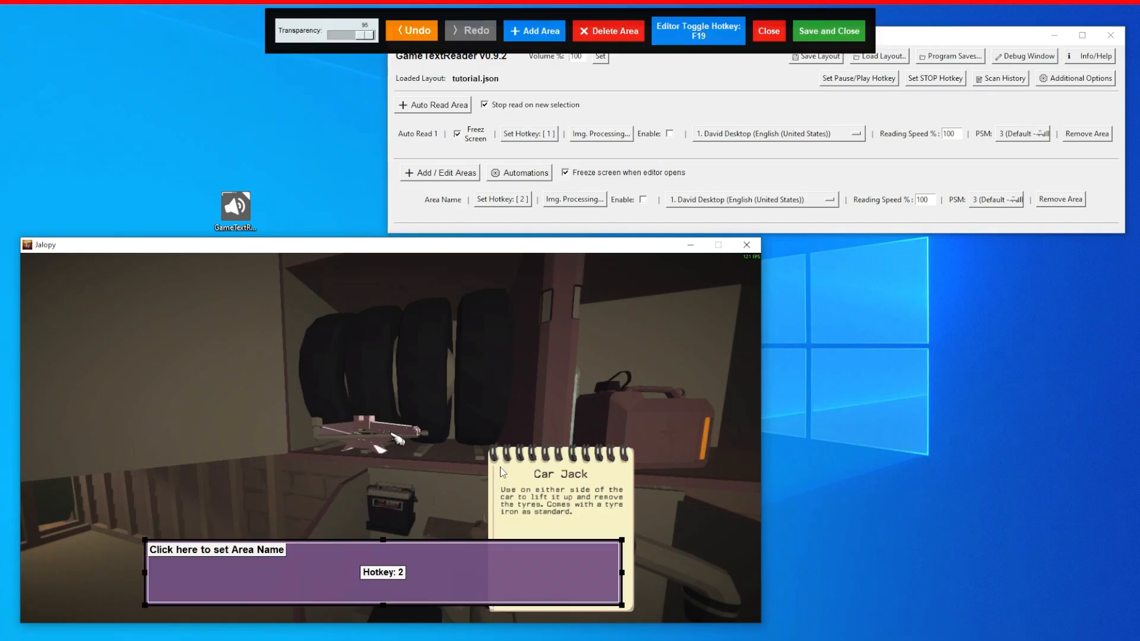
- Add a second fixed read area over the Car Jack note's description and assign 3 as its hotkey
{"action": "left_click", "coordinate": [543, 33]}
{"action": "left_click_drag", "start_coordinate": [699, 359], "coordinate": [536, 539]}
{"action": "left_click_drag", "start_coordinate": [610, 560], "coordinate": [577, 512]}
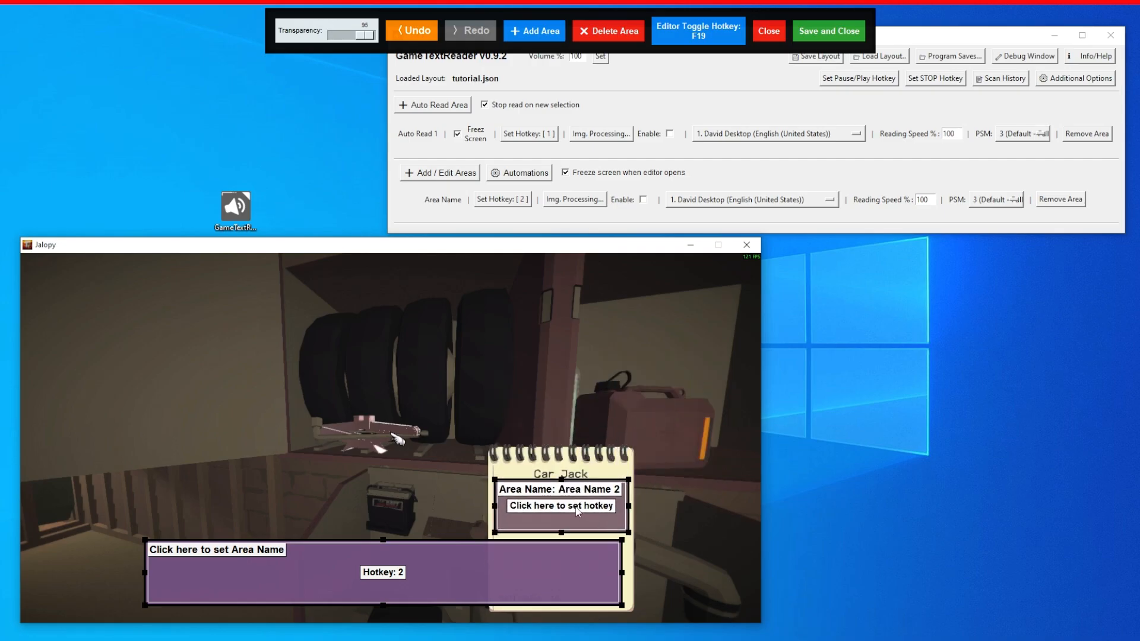
{"action": "left_click", "coordinate": [577, 507]}
{"action": "key", "text": "3"}
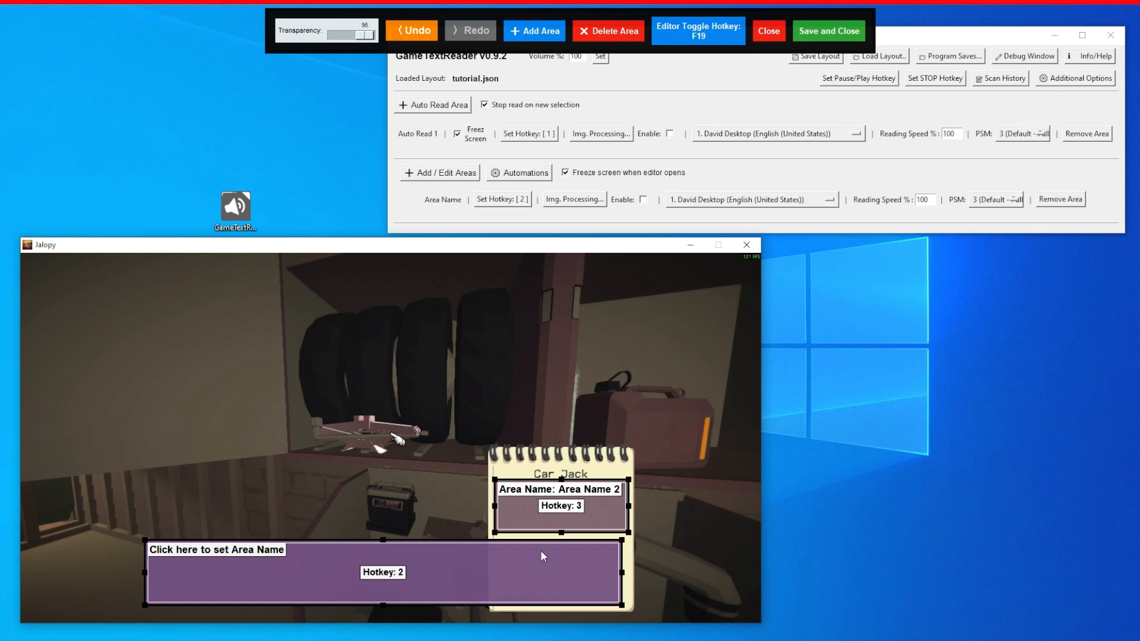
- Shorten and save the note's read area, and have the Road Tyres note read aloud through it
{"action": "left_click_drag", "start_coordinate": [561, 533], "coordinate": [570, 503]}
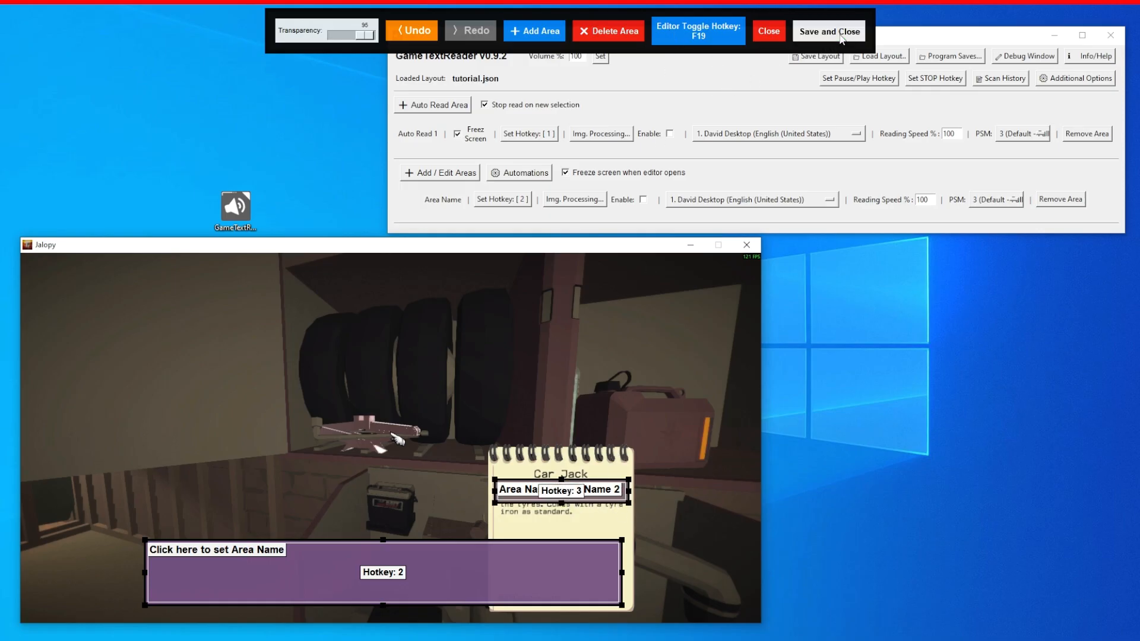
{"action": "left_click", "coordinate": [842, 38]}
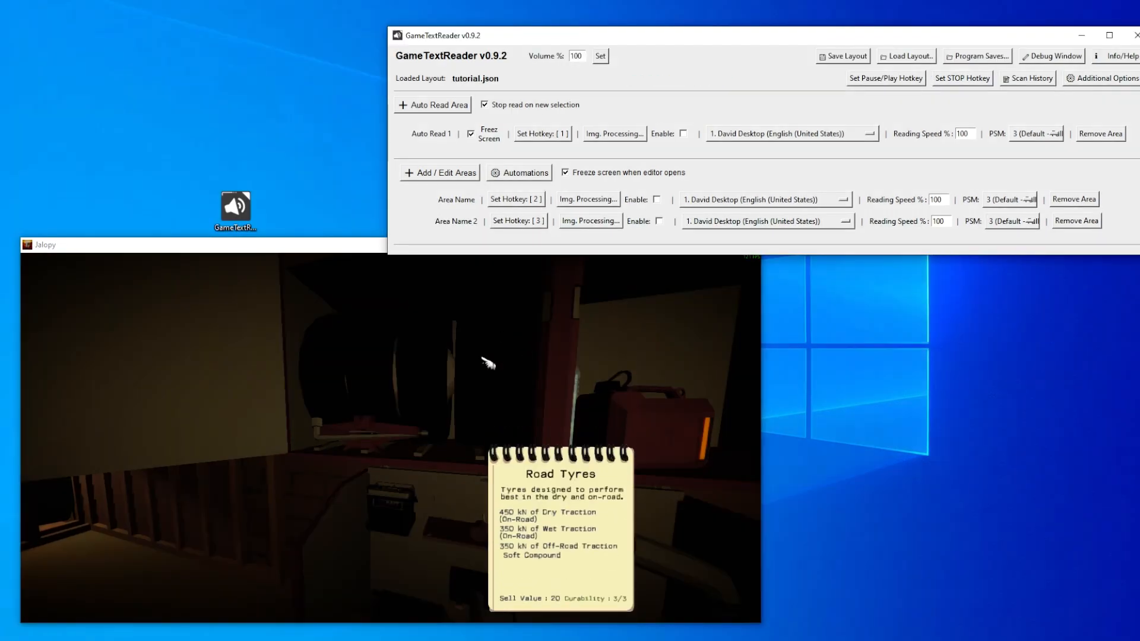
{"action": "key", "text": "3"}
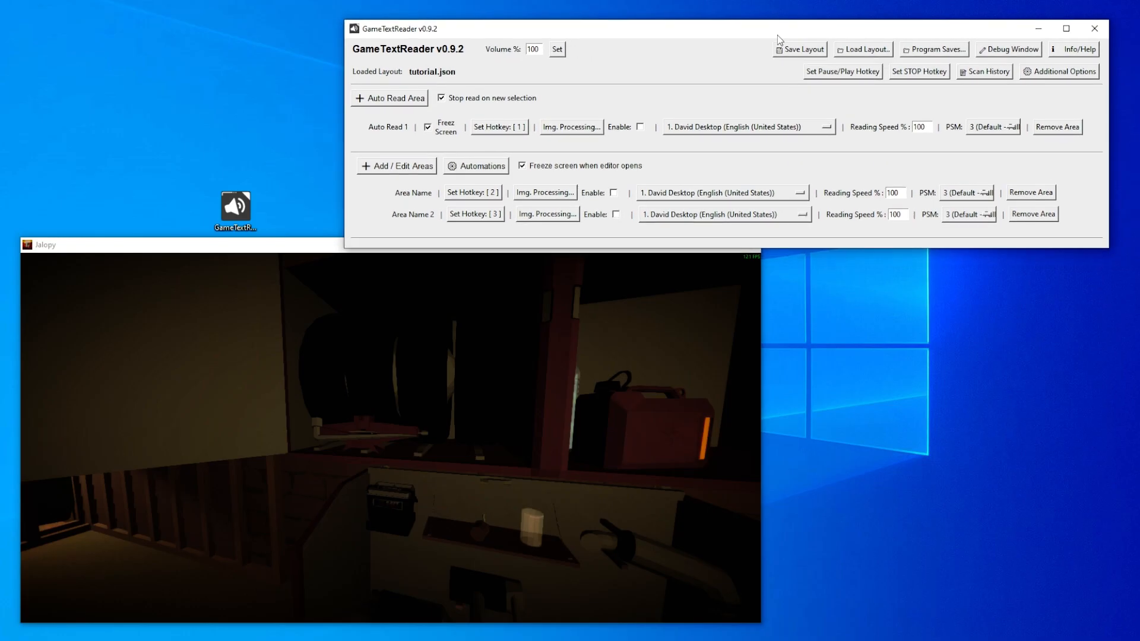
- Review the voices available for the first fixed read area without changing the selection
{"action": "left_click", "coordinate": [799, 195]}
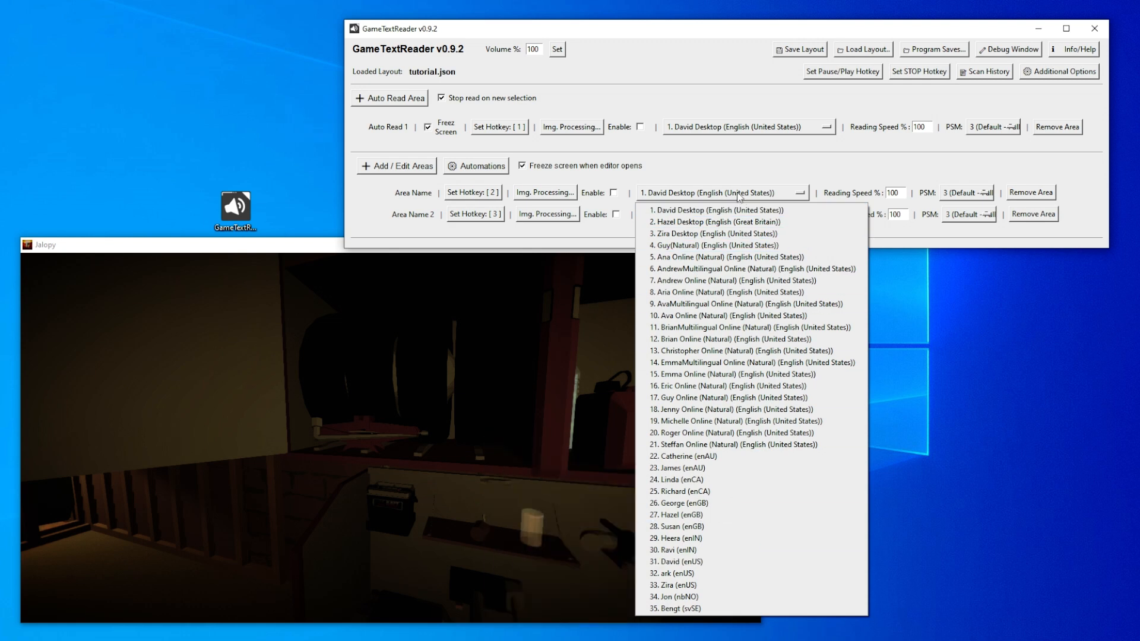
{"action": "left_click", "coordinate": [797, 166]}
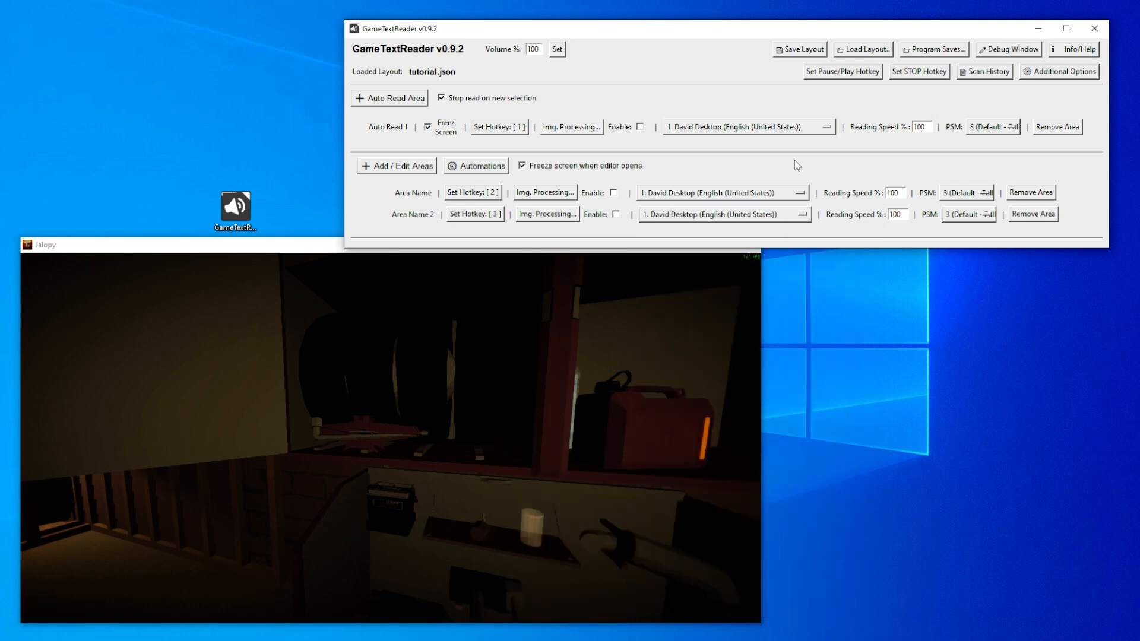
{"action": "left_click", "coordinate": [800, 194]}
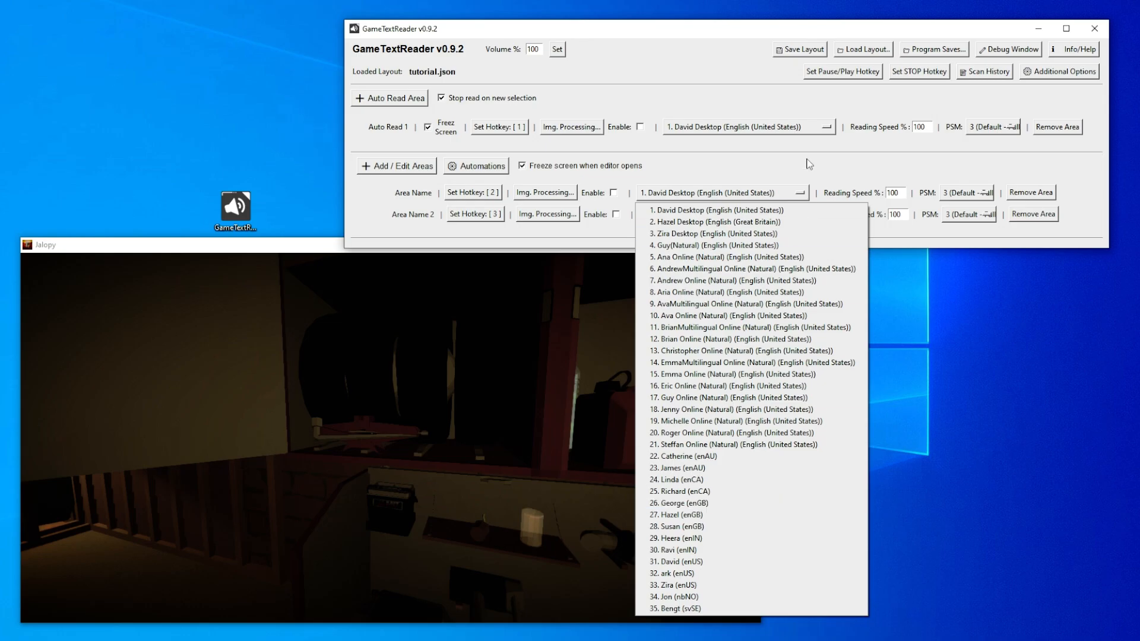
{"action": "left_click", "coordinate": [807, 164]}
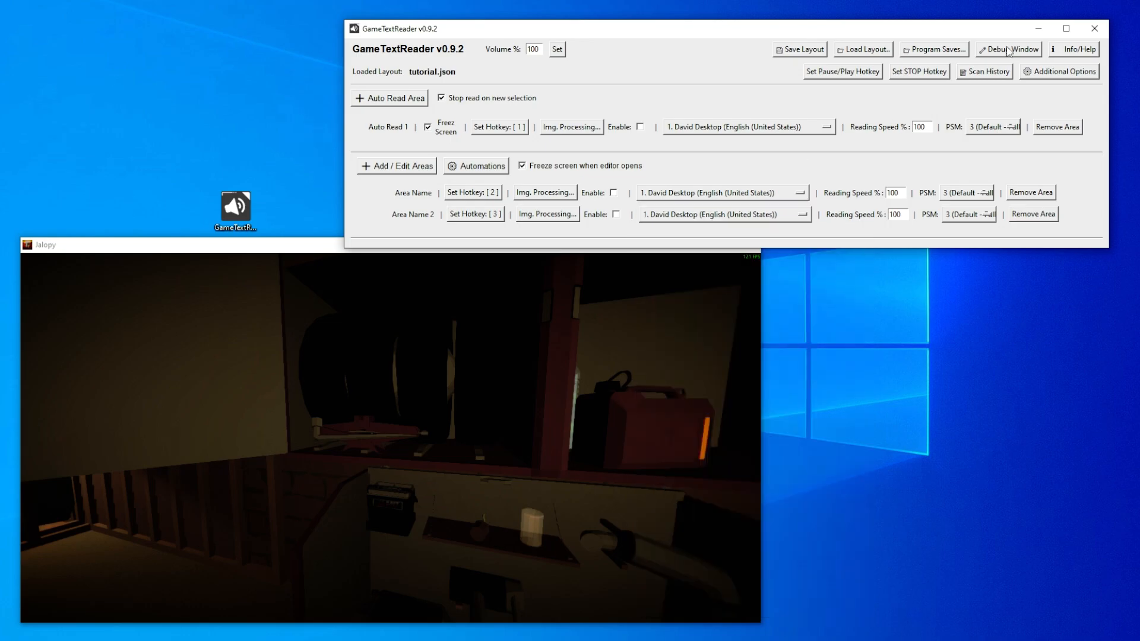
- Open the GameTextReader information window and follow its NaturalVoiceSAPIAdapter download link to the GitHub releases page in the browser
{"action": "left_click", "coordinate": [1067, 53]}
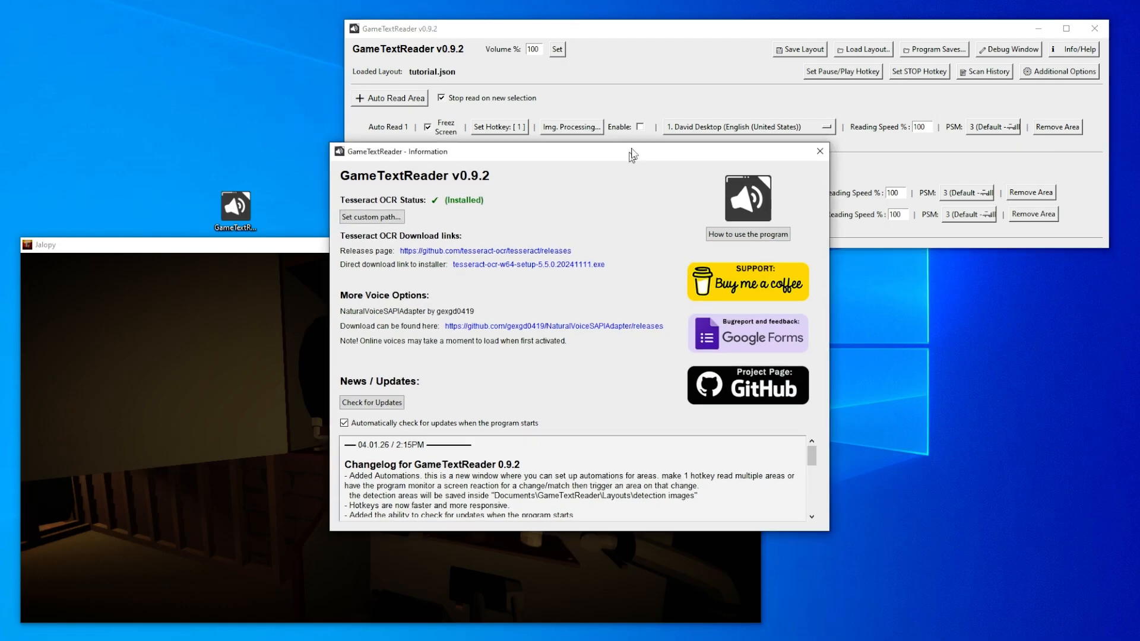
{"action": "left_click_drag", "start_coordinate": [631, 155], "coordinate": [690, 104]}
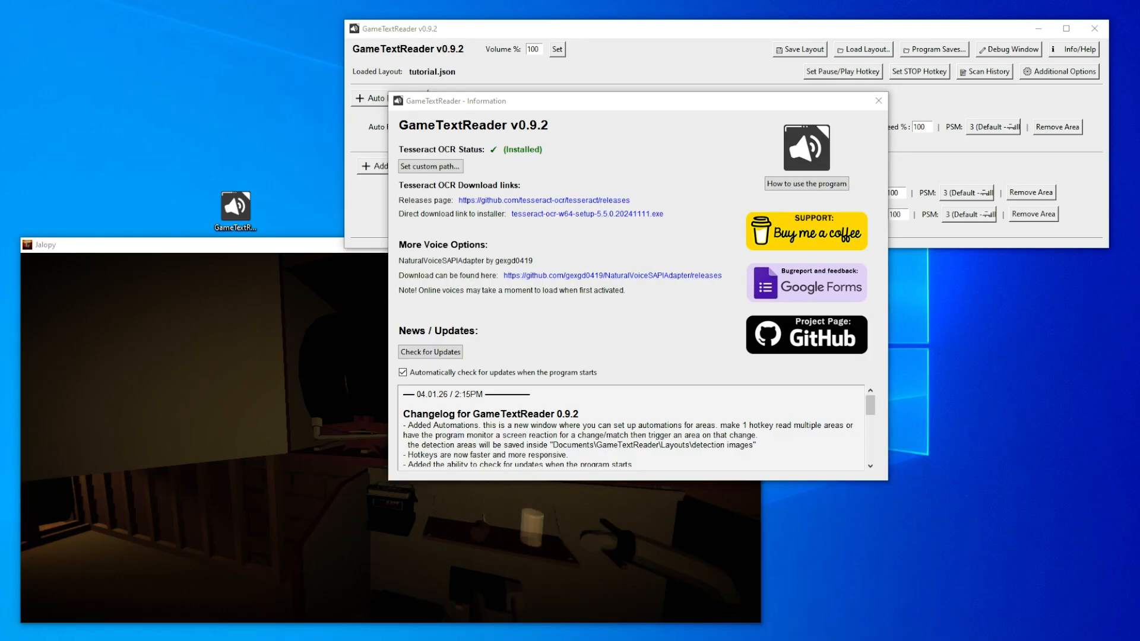
{"action": "scroll", "coordinate": [355, 388], "scroll_direction": "down", "scroll_amount": 4}
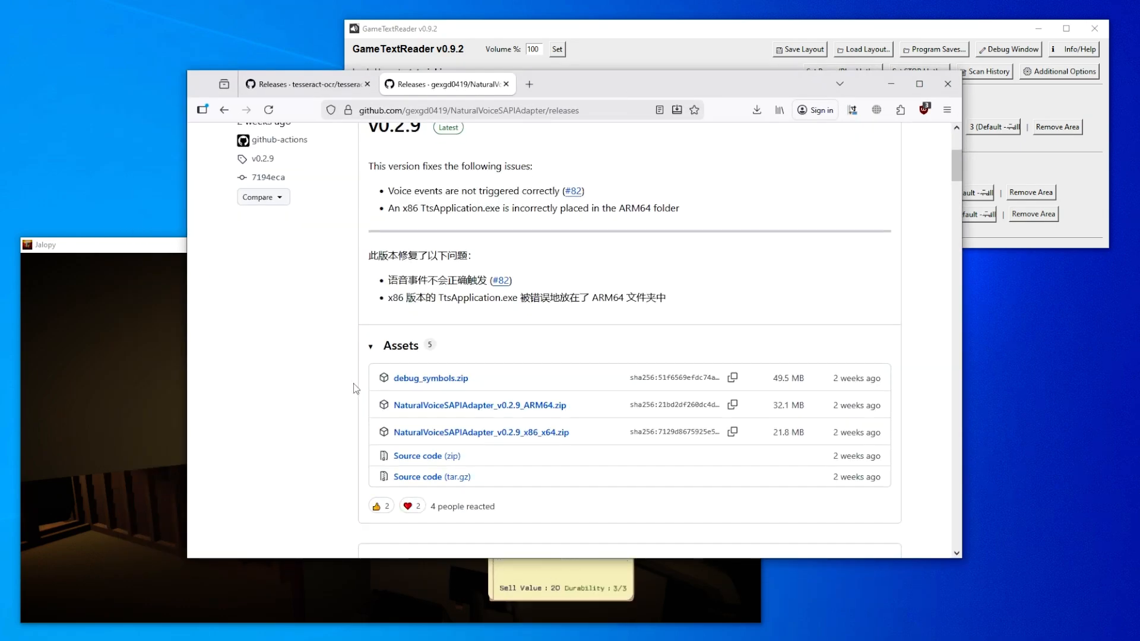
- Examine the NaturalVoiceSAPIAdapter release list and its open issues, and return to the releases page
{"action": "scroll", "coordinate": [355, 388], "scroll_direction": "down", "scroll_amount": 5}
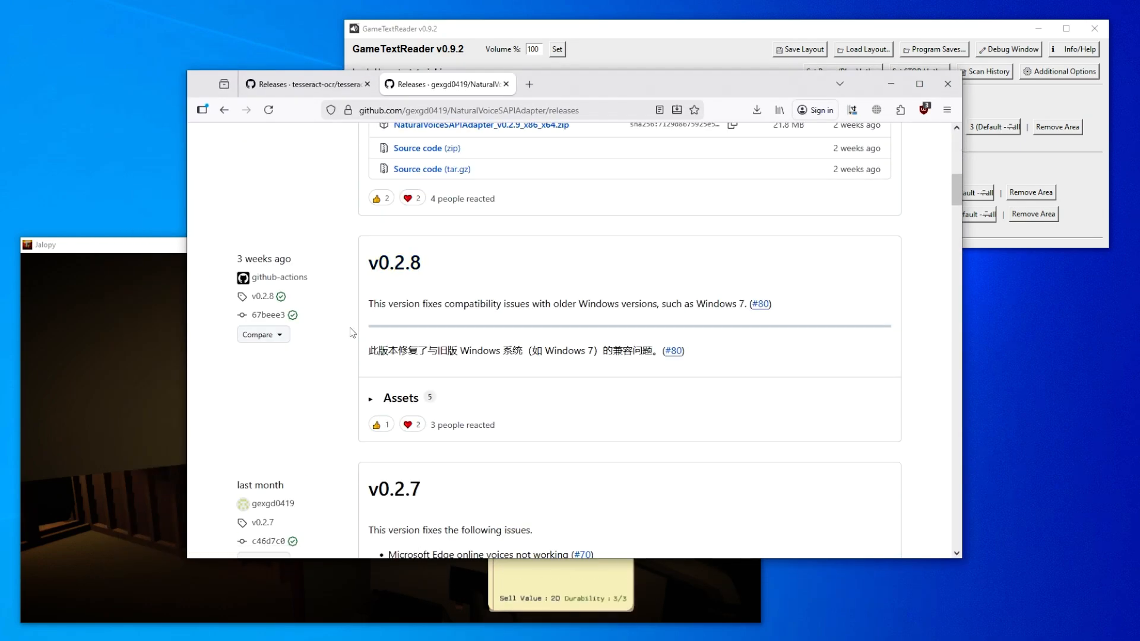
{"action": "scroll", "coordinate": [352, 332], "scroll_direction": "down", "scroll_amount": 3}
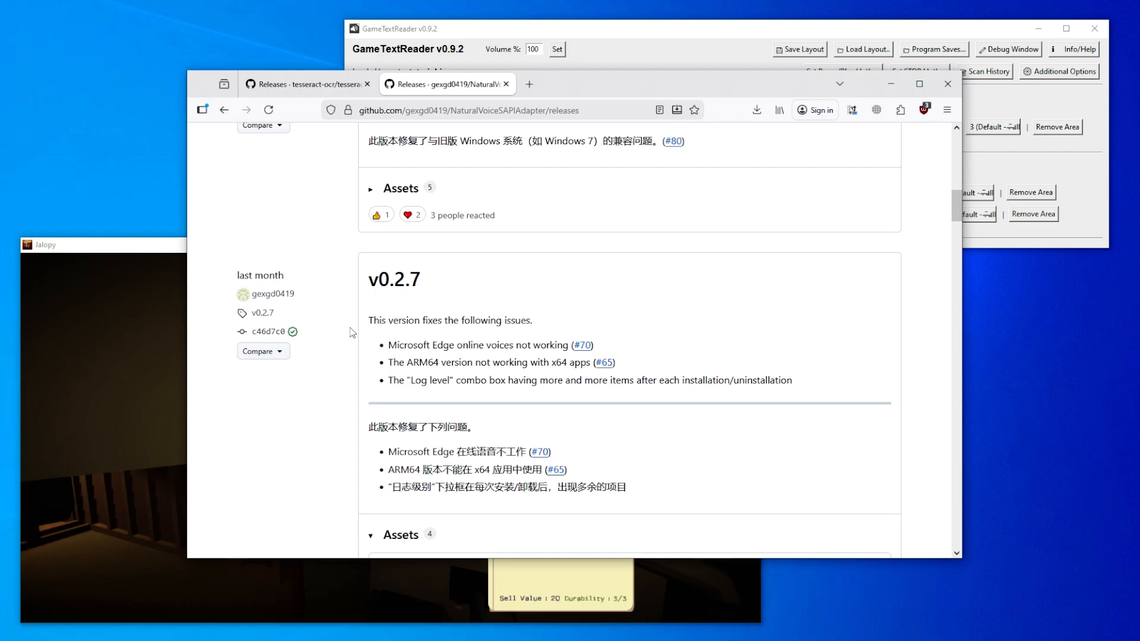
{"action": "scroll", "coordinate": [352, 333], "scroll_direction": "down", "scroll_amount": 2}
{"action": "scroll", "coordinate": [352, 332], "scroll_direction": "up", "scroll_amount": 10}
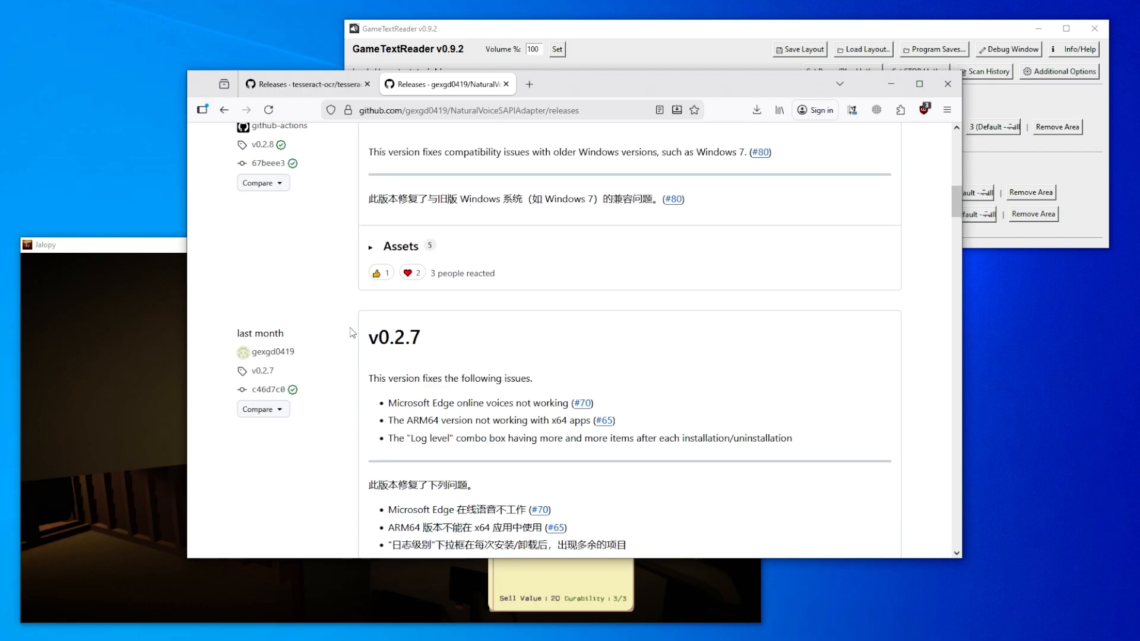
{"action": "scroll", "coordinate": [352, 332], "scroll_direction": "down", "scroll_amount": 7}
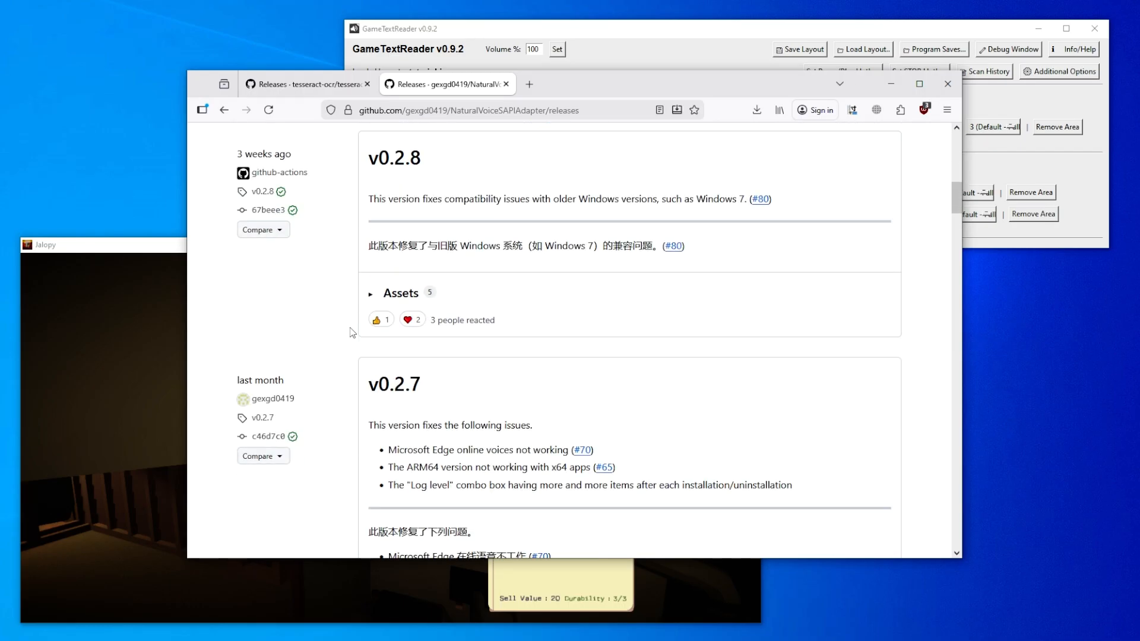
{"action": "scroll", "coordinate": [352, 332], "scroll_direction": "up", "scroll_amount": 8}
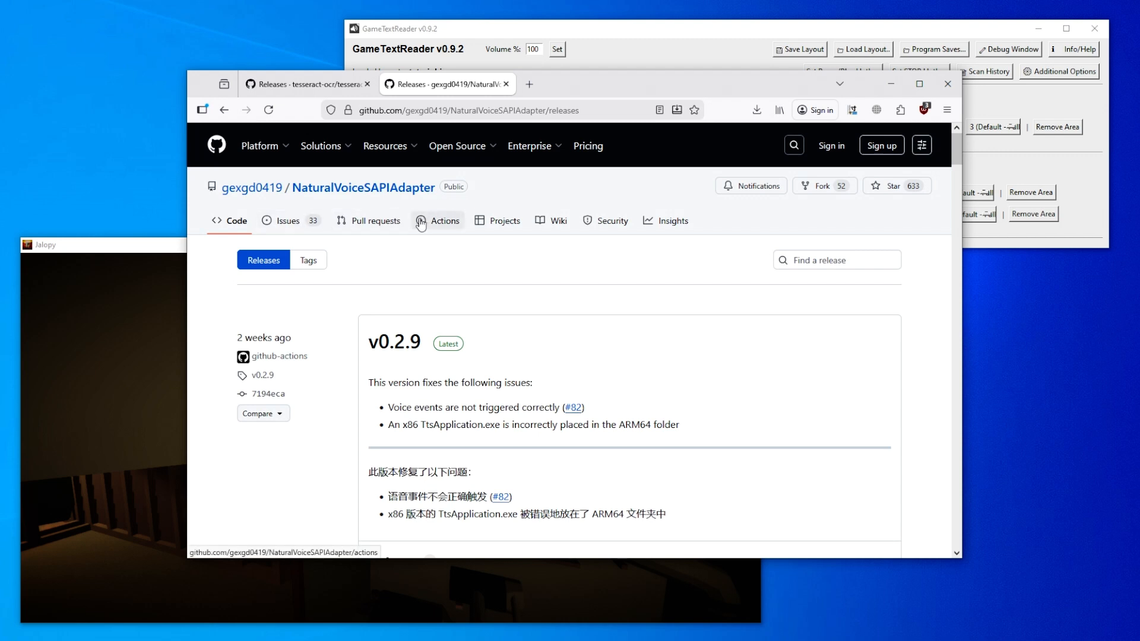
{"action": "left_click", "coordinate": [305, 230]}
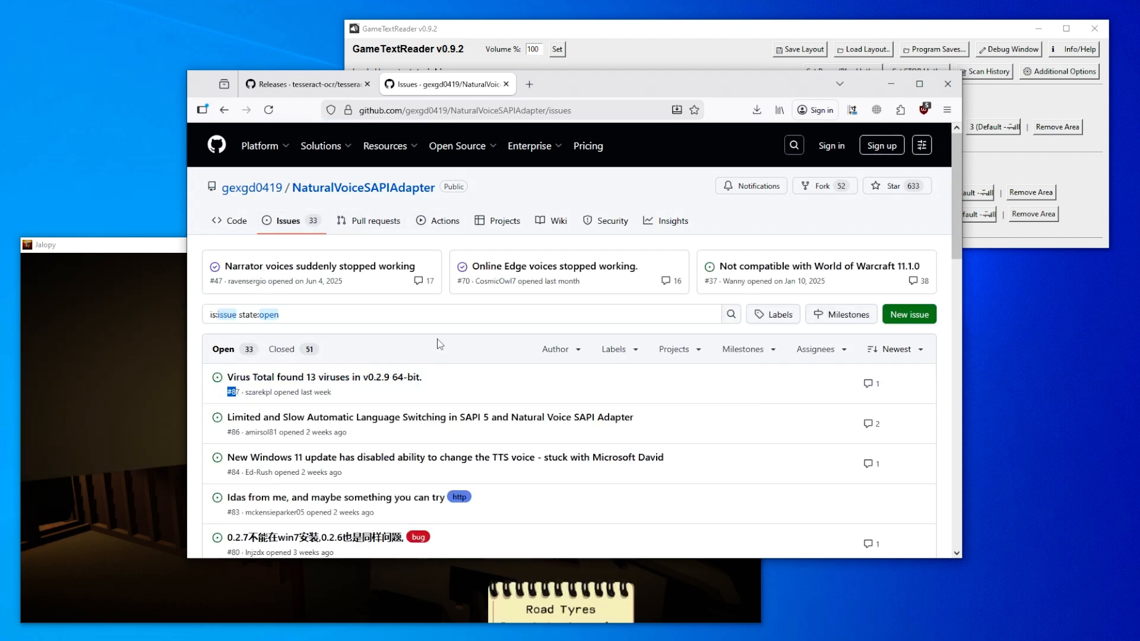
{"action": "left_click", "coordinate": [231, 112]}
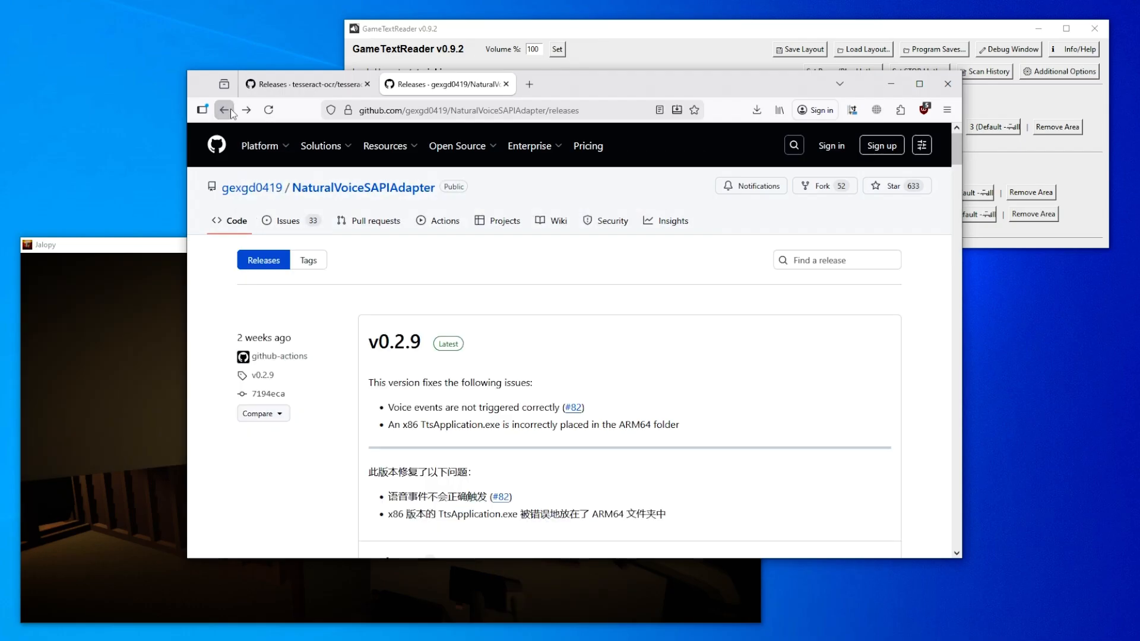
- Download NaturalVoiceSAPIAdapter_v0.2.7_x86_x64.zip from the assets of the v0.2.7 release
{"action": "scroll", "coordinate": [352, 440], "scroll_direction": "down", "scroll_amount": 7}
{"action": "scroll", "coordinate": [352, 440], "scroll_direction": "down", "scroll_amount": 5}
{"action": "scroll", "coordinate": [352, 440], "scroll_direction": "down", "scroll_amount": 2}
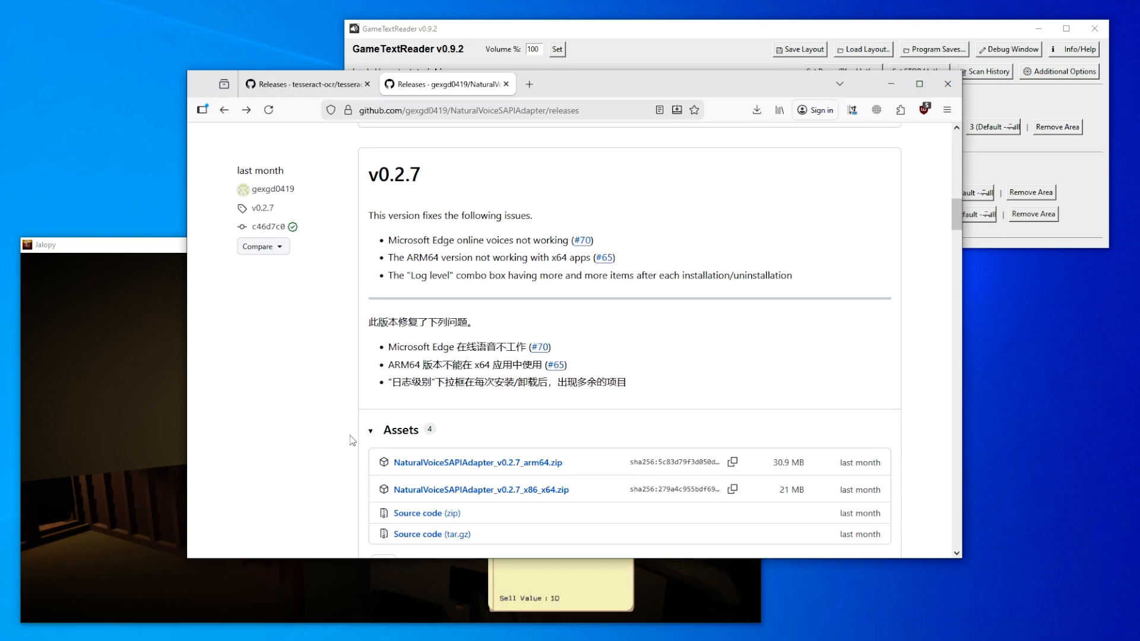
{"action": "left_click_drag", "start_coordinate": [422, 177], "coordinate": [363, 180]}
{"action": "left_click", "coordinate": [498, 187]}
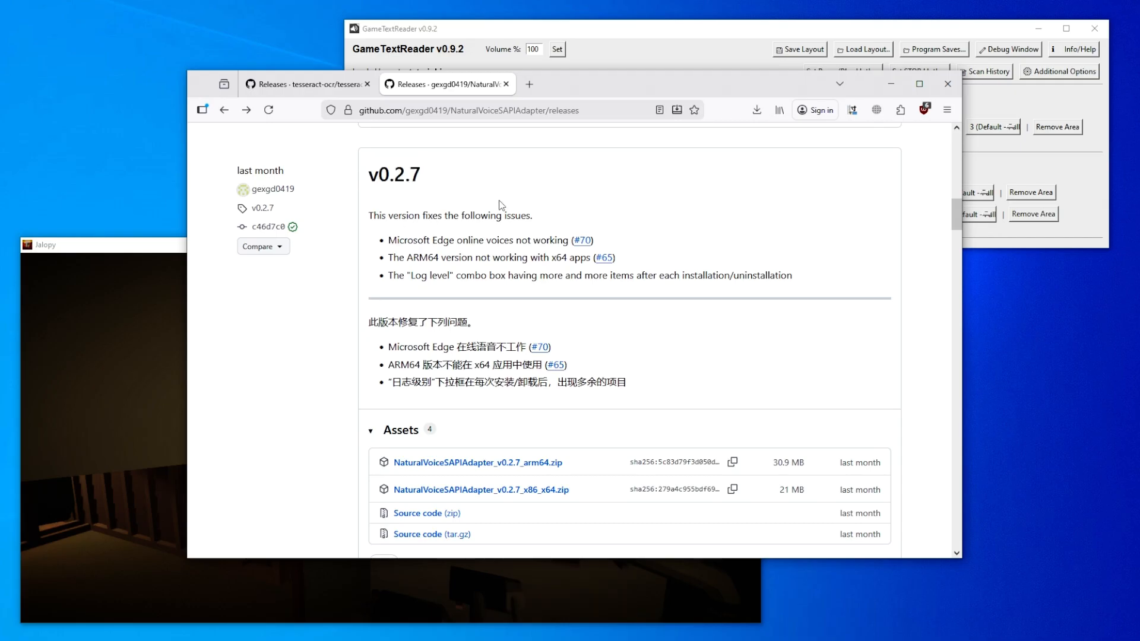
{"action": "scroll", "coordinate": [532, 387], "scroll_direction": "down", "scroll_amount": 2}
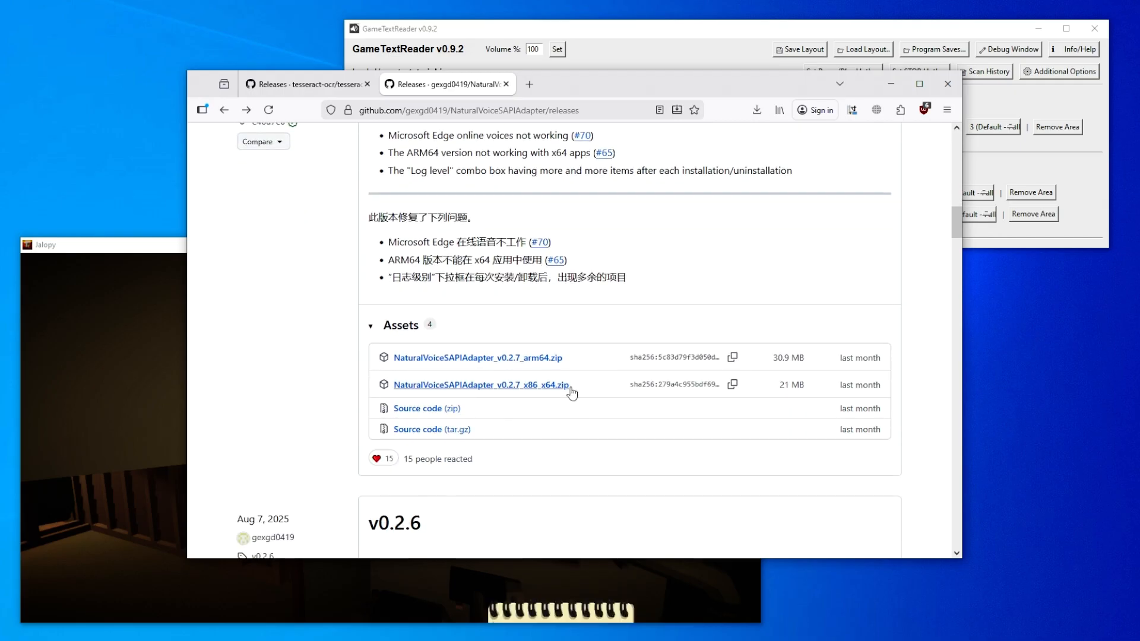
{"action": "left_click", "coordinate": [535, 386]}
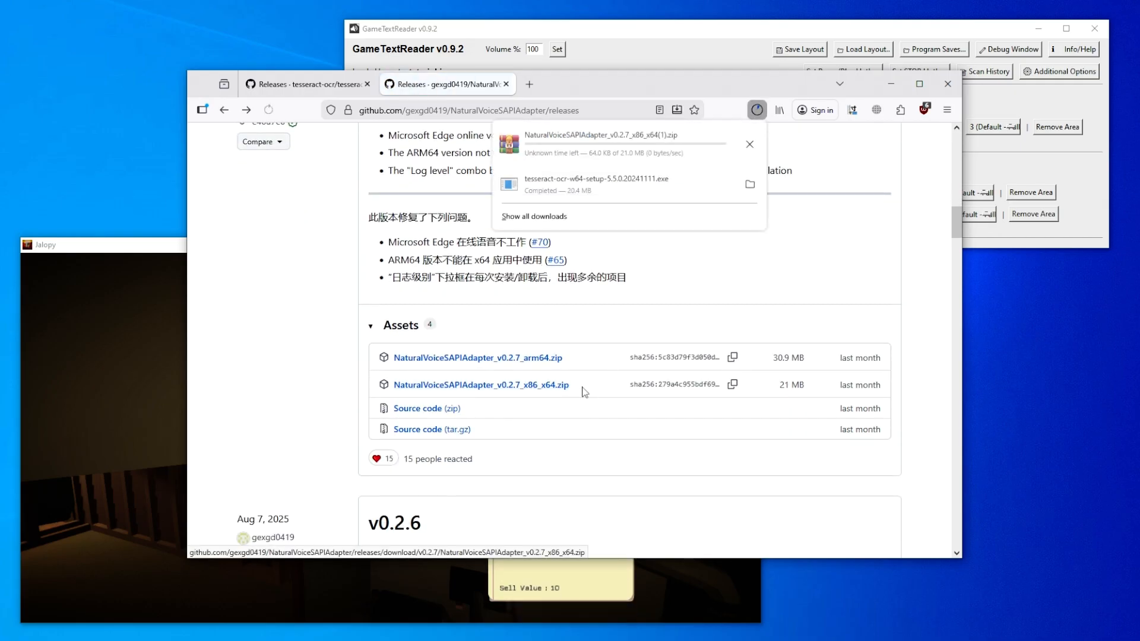
- Open the downloaded NaturalVoiceSAPIAdapter archive, inspect the folders and installer it contains, and close it
{"action": "left_click", "coordinate": [679, 139]}
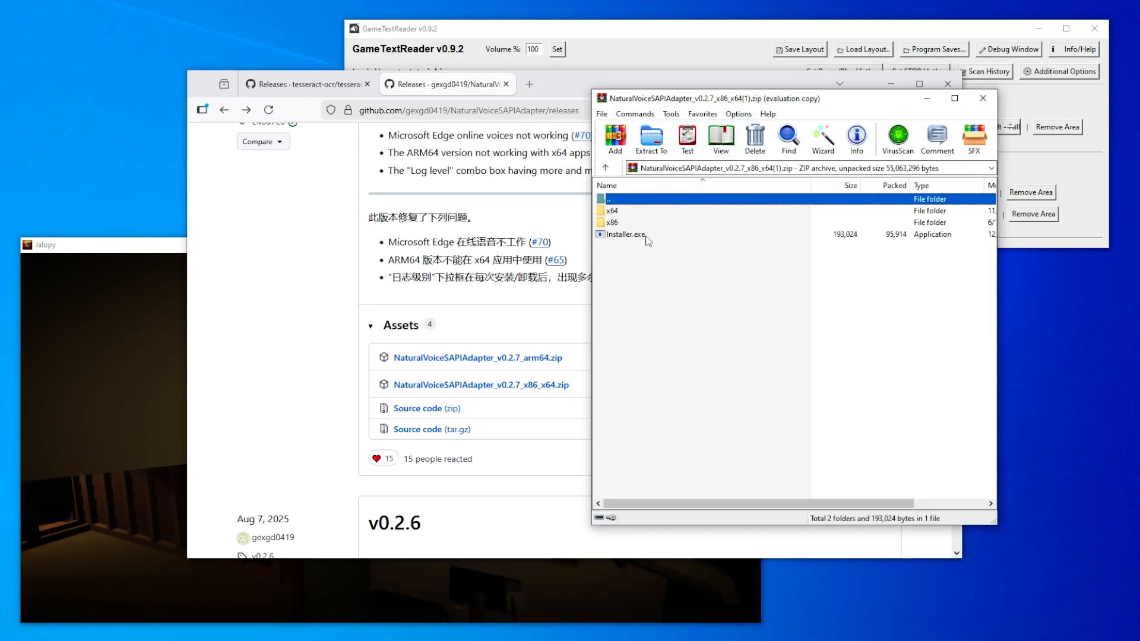
{"action": "left_click_drag", "start_coordinate": [635, 256], "coordinate": [623, 209]}
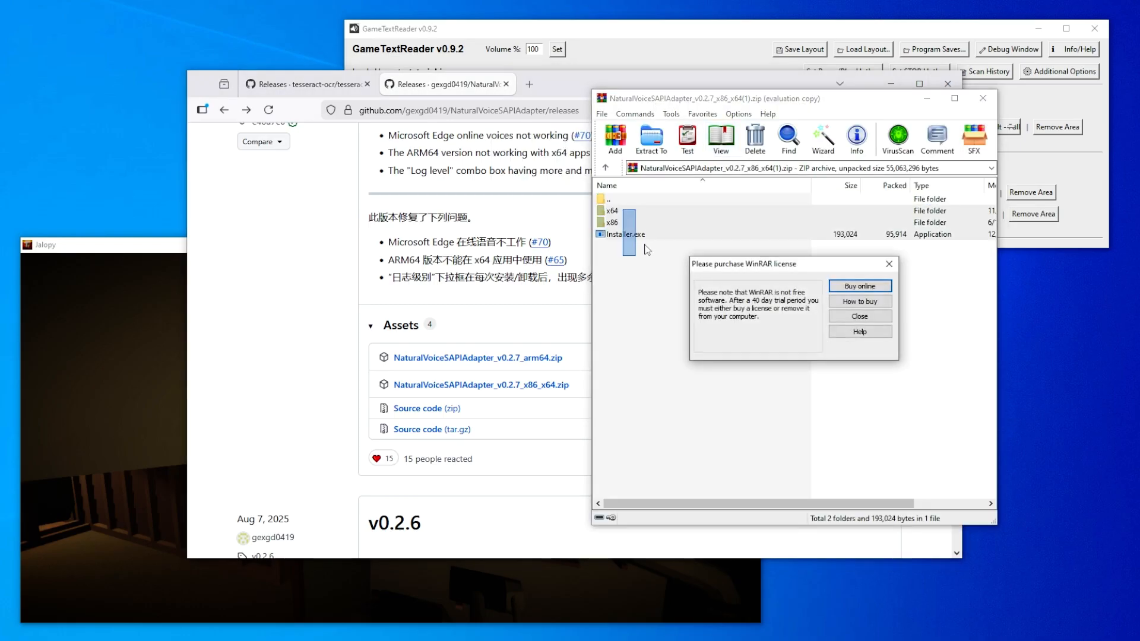
{"action": "left_click", "coordinate": [860, 316]}
{"action": "left_click", "coordinate": [983, 97]}
- Move the browser out of the way and close the GameTextReader information window
{"action": "left_click_drag", "start_coordinate": [559, 87], "coordinate": [1139, 94]}
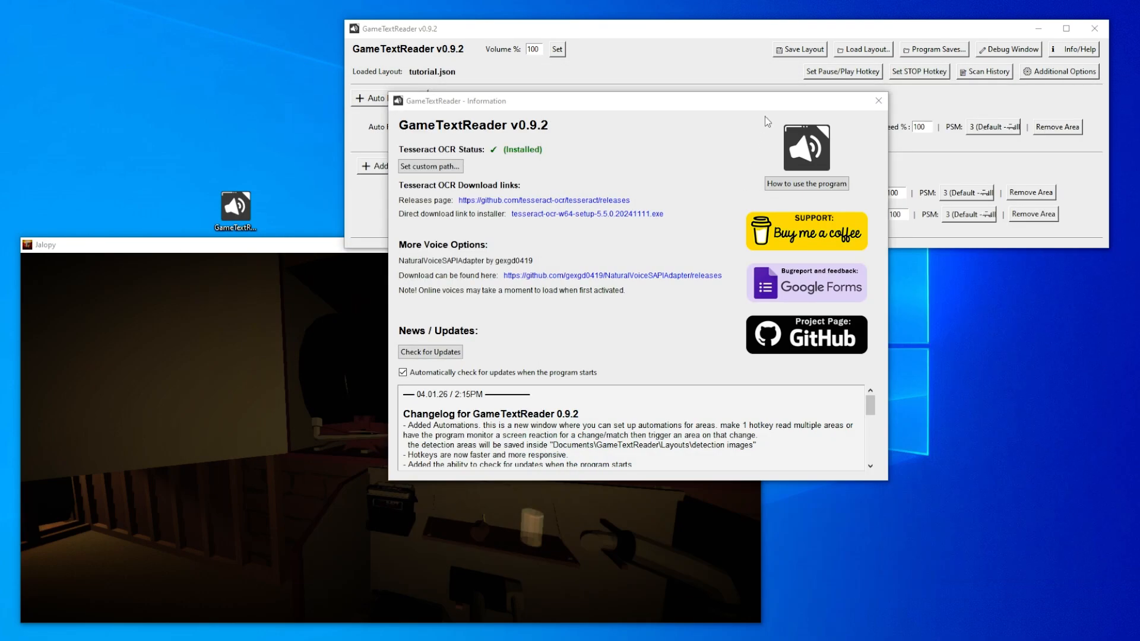
{"action": "left_click", "coordinate": [816, 101]}
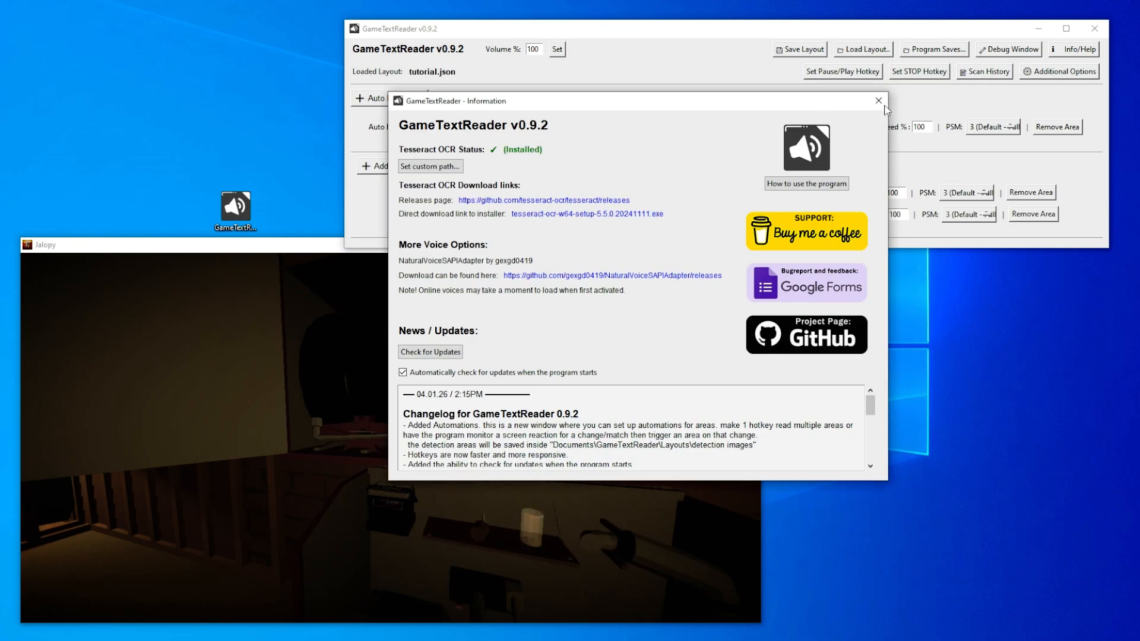
{"action": "left_click", "coordinate": [879, 104]}
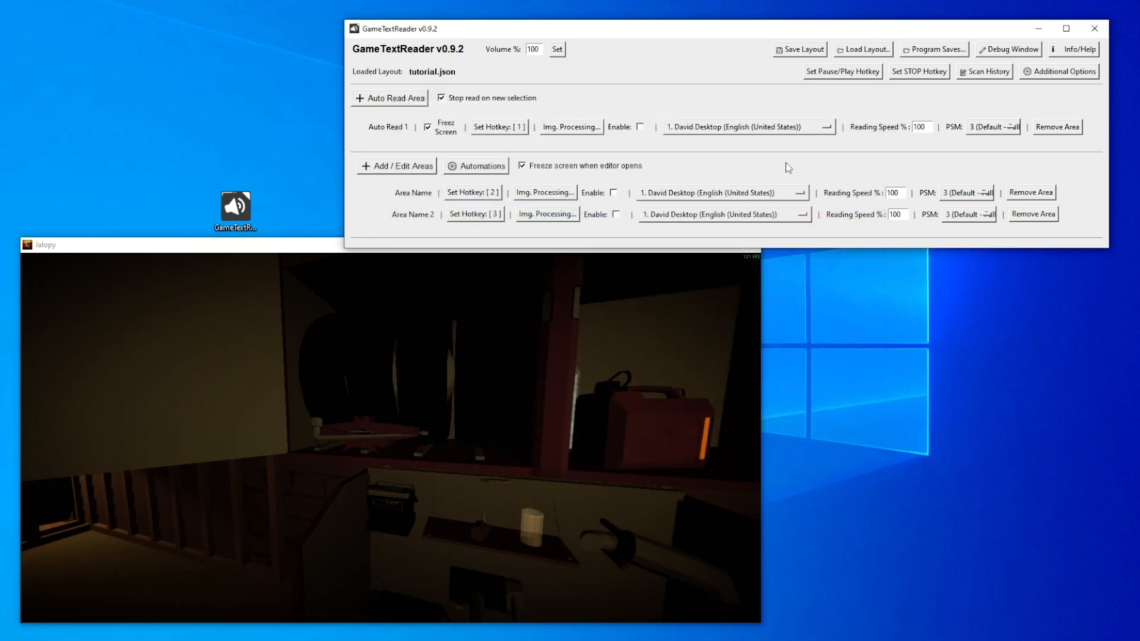
- Set the first fixed read area's reading speed to 200% and have the uncle's greeting in Jalopy read aloud through it
{"action": "double_click", "coordinate": [892, 194]}
{"action": "type", "text": "2"}
{"action": "key", "text": "alt+Tab"}
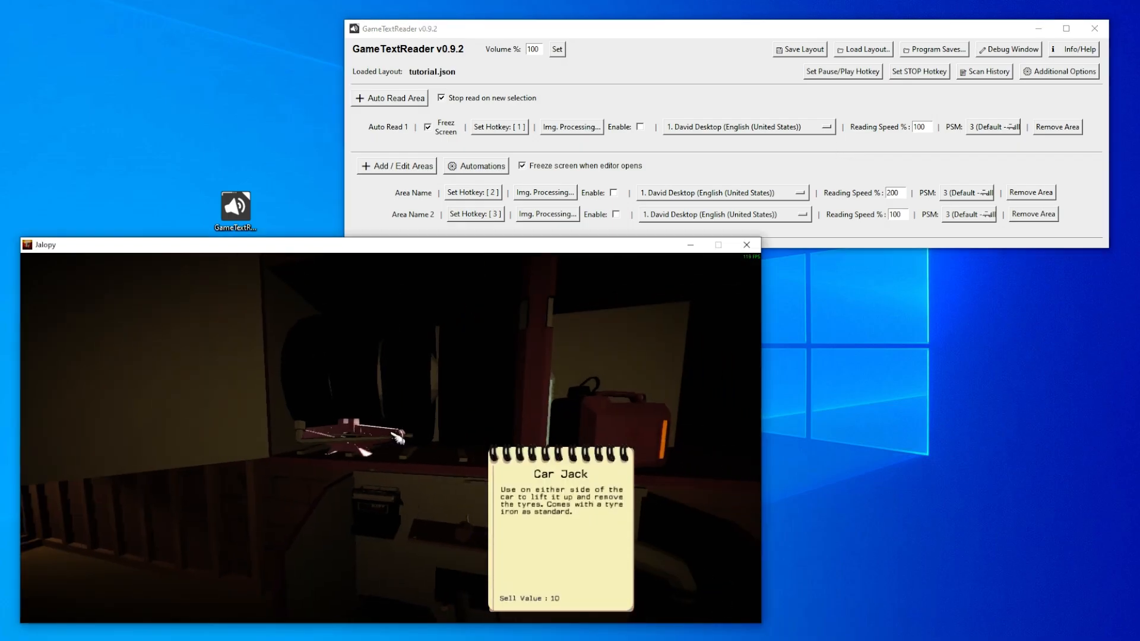
{"action": "key", "text": "w"}
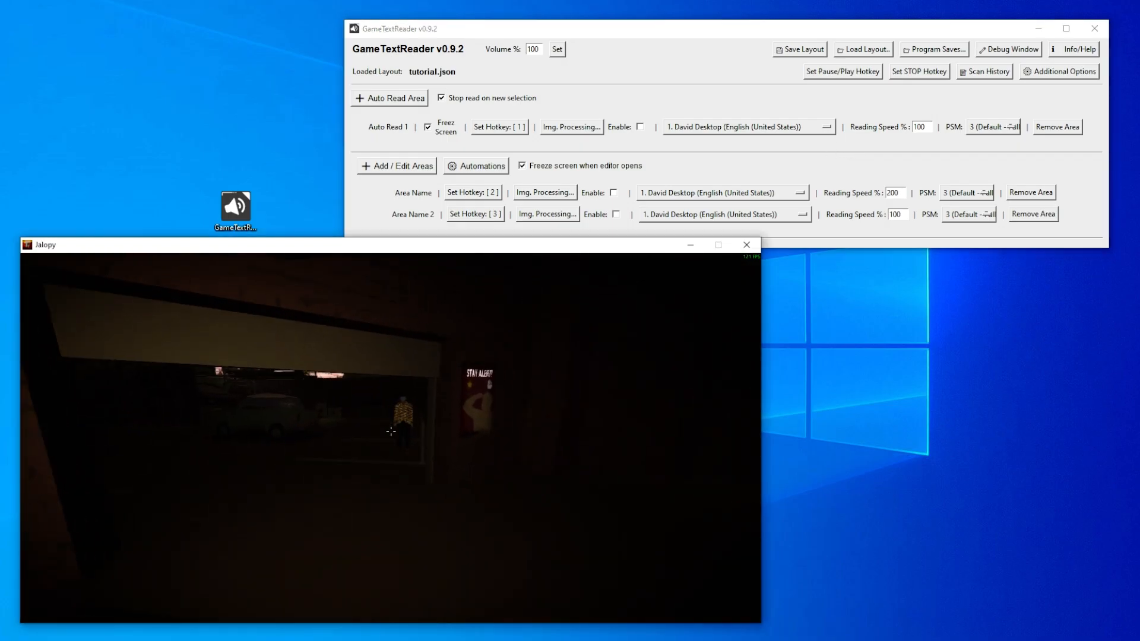
{"action": "left_click", "coordinate": [391, 432]}
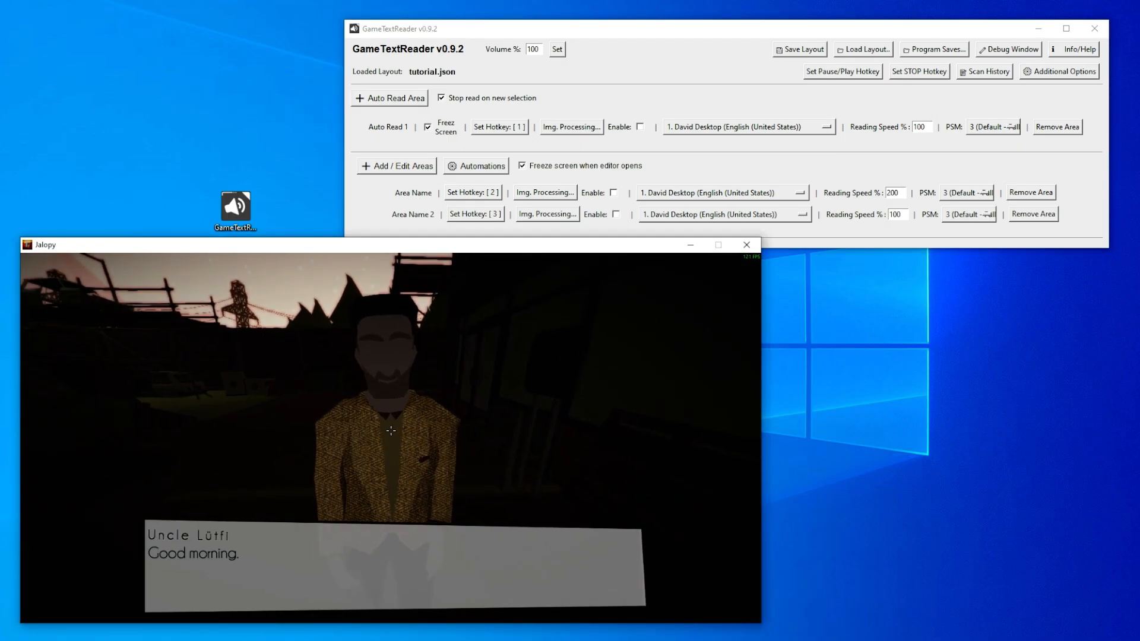
{"action": "key", "text": "2"}
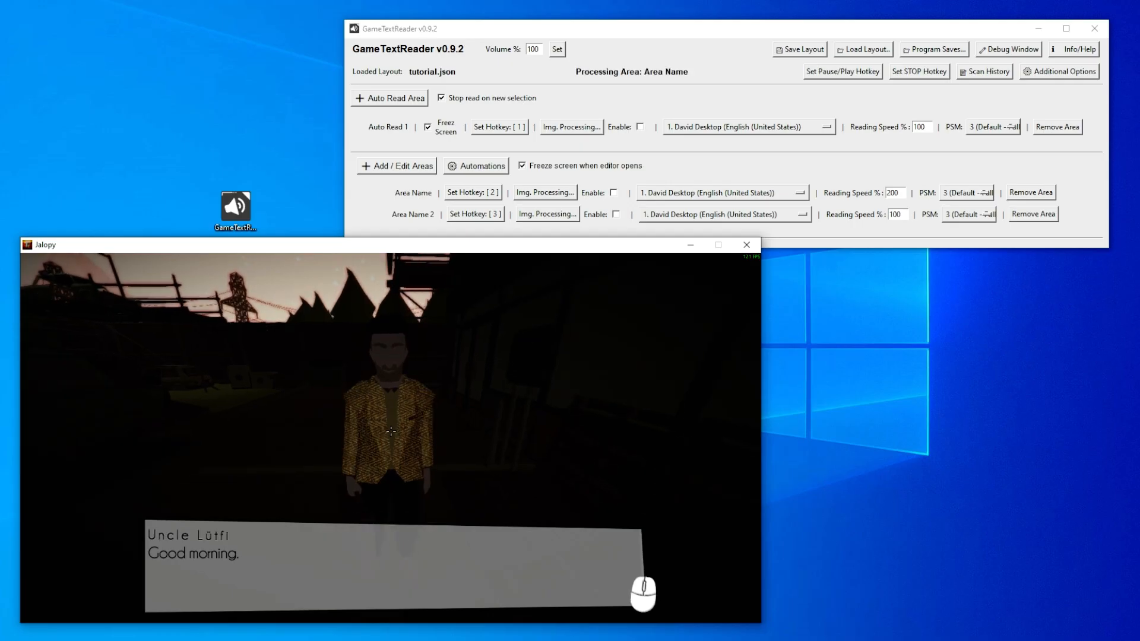
{"action": "left_click", "coordinate": [391, 432]}
- Assign numpad Enter as the Pause/Play hotkey and numpad plus as the Stop hotkey in GameTextReader
{"action": "left_click", "coordinate": [817, 75]}
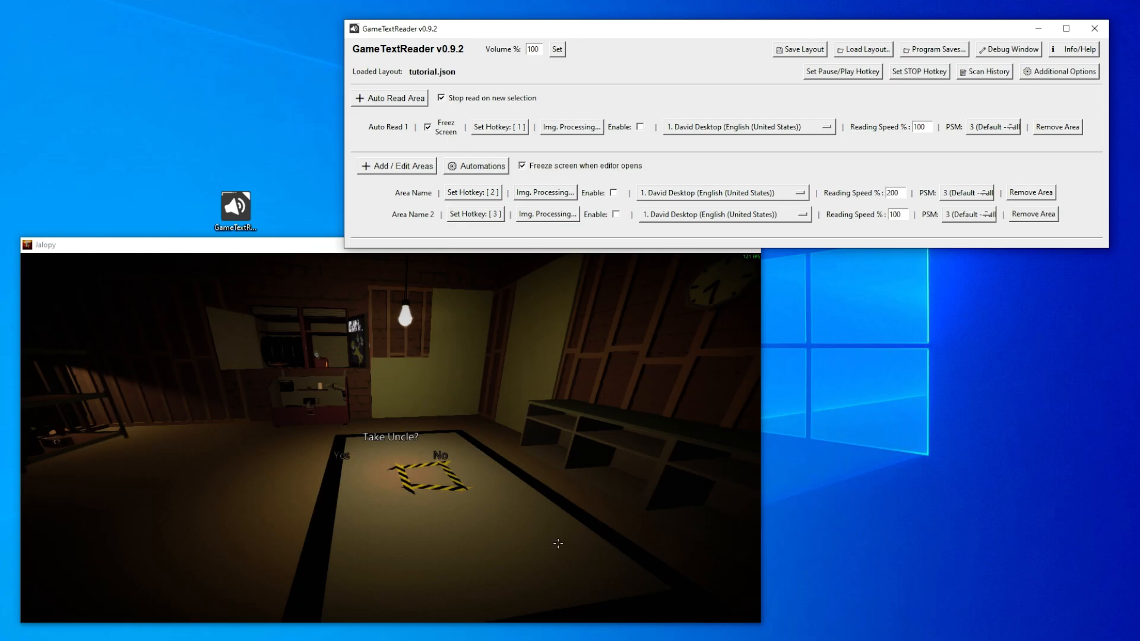
{"action": "left_click", "coordinate": [852, 78]}
{"action": "key", "text": "KP_Enter"}
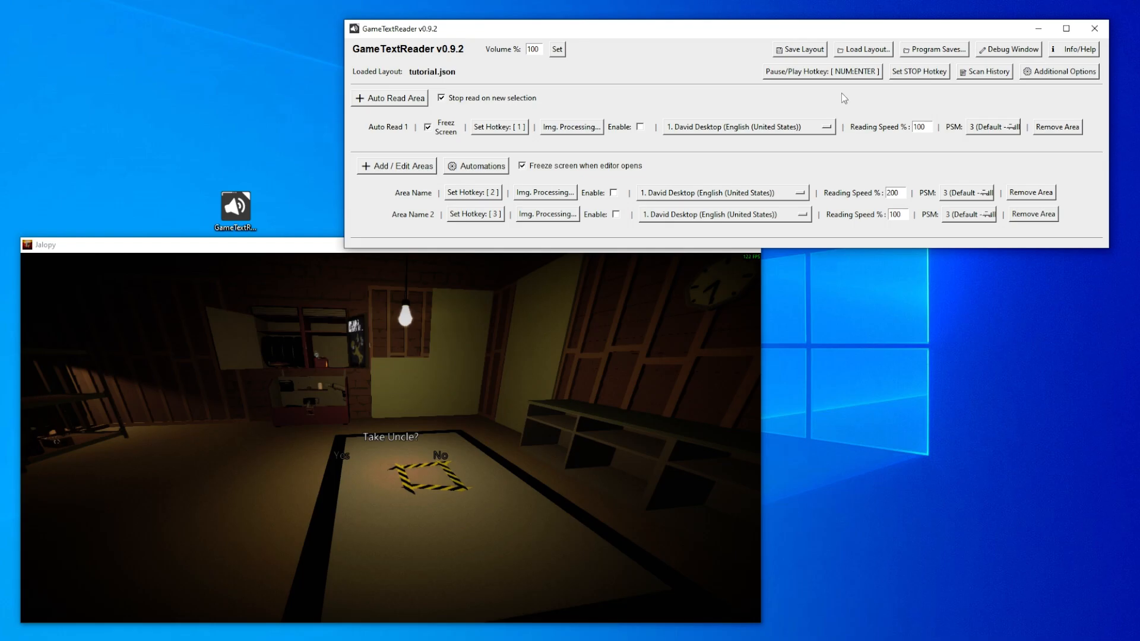
{"action": "left_click", "coordinate": [914, 72]}
{"action": "key", "text": "KP_Add"}
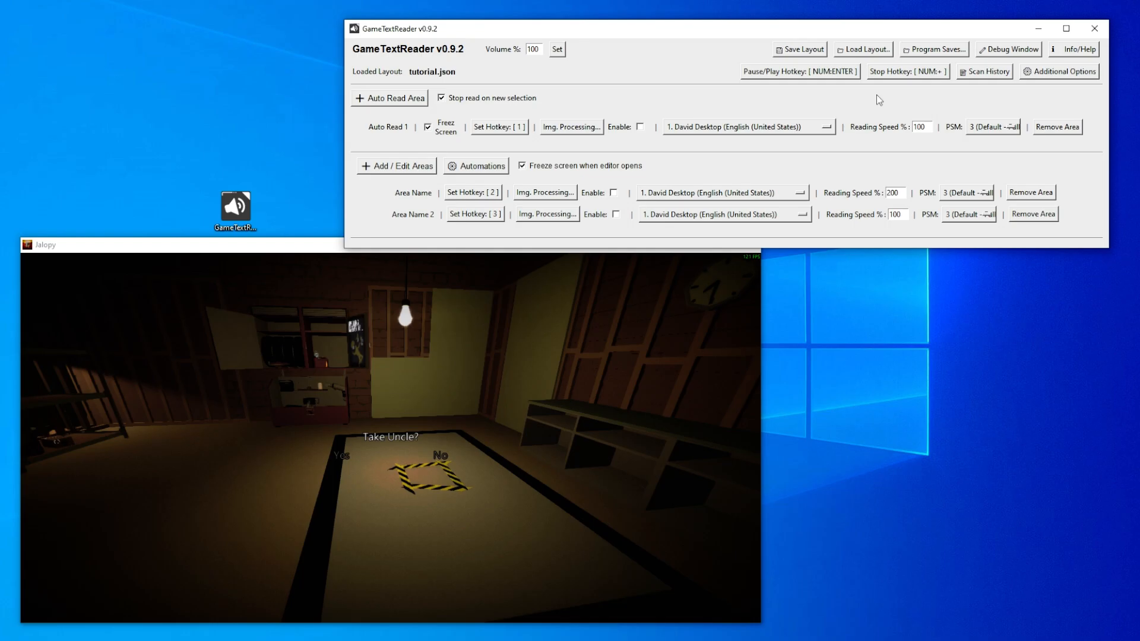
- Open the scan history and assign numpad minus as the hotkey for repeating the latest scan
{"action": "left_click", "coordinate": [995, 74]}
{"action": "left_click_drag", "start_coordinate": [674, 247], "coordinate": [862, 192]}
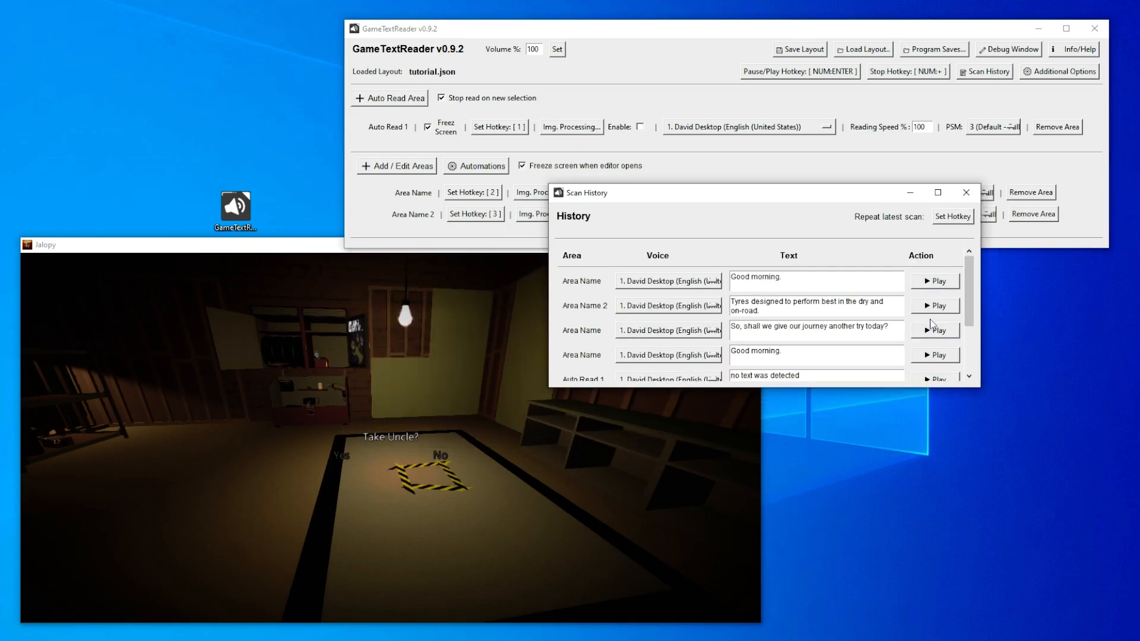
{"action": "mouse_move", "coordinate": [971, 299]}
{"action": "left_mouse_down"}
{"action": "mouse_move", "coordinate": [972, 347]}
{"action": "mouse_move", "coordinate": [975, 278]}
{"action": "left_mouse_up"}
{"action": "left_click", "coordinate": [960, 219]}
{"action": "key", "text": "KP_Subtract"}
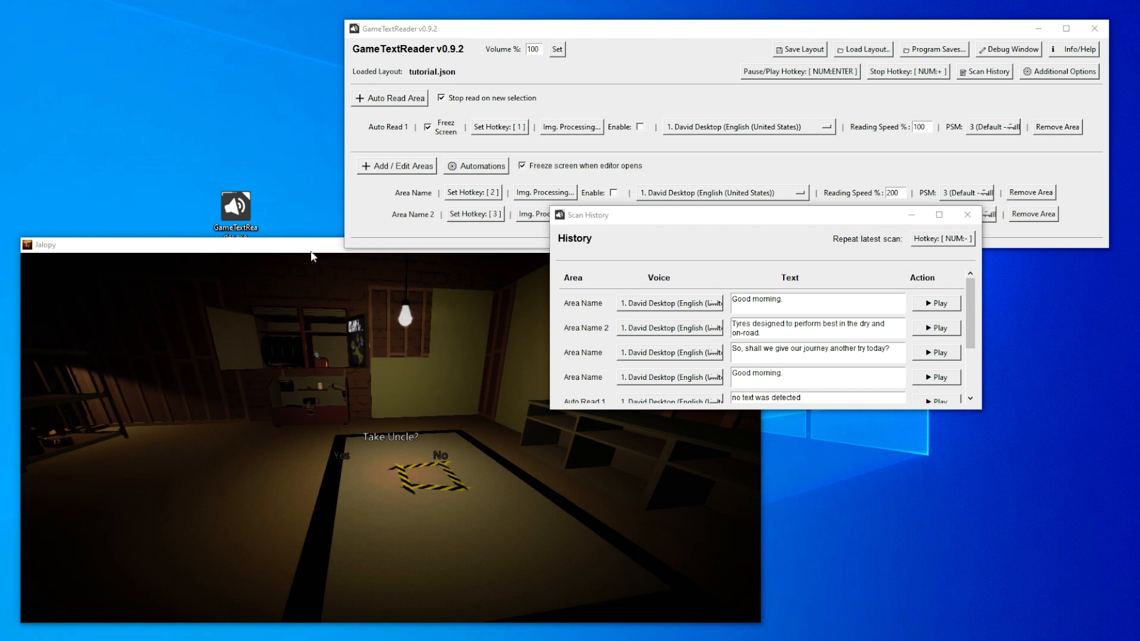
- Review the texts recorded in the scan history and close the history window
{"action": "left_click", "coordinate": [750, 221]}
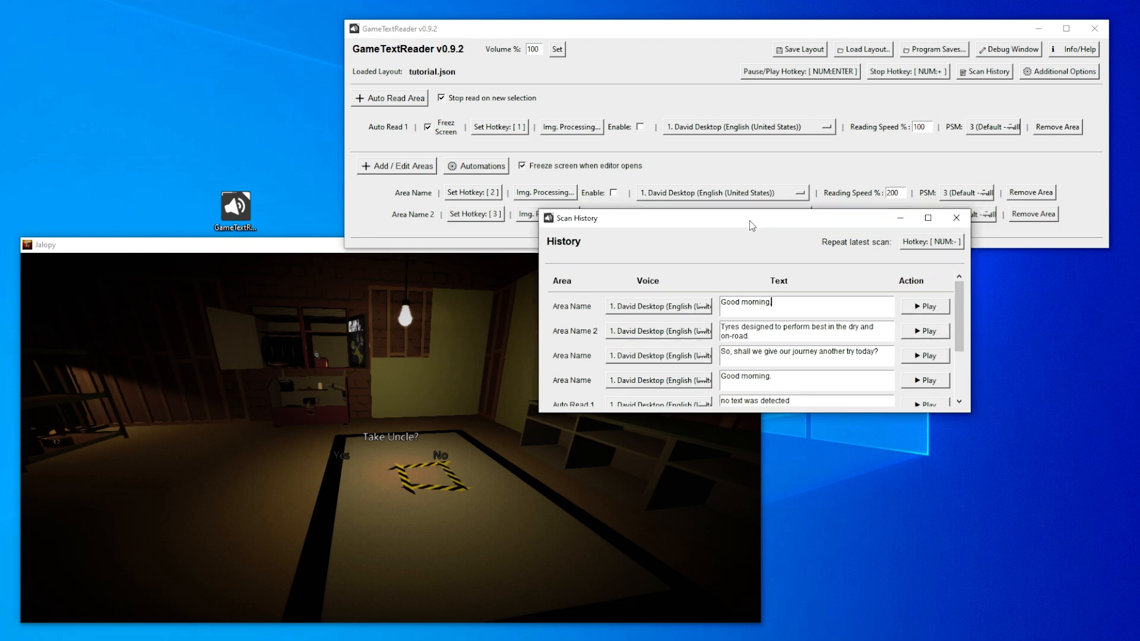
{"action": "scroll", "coordinate": [780, 353], "scroll_direction": "down", "scroll_amount": 1}
{"action": "scroll", "coordinate": [780, 353], "scroll_direction": "down", "scroll_amount": 1}
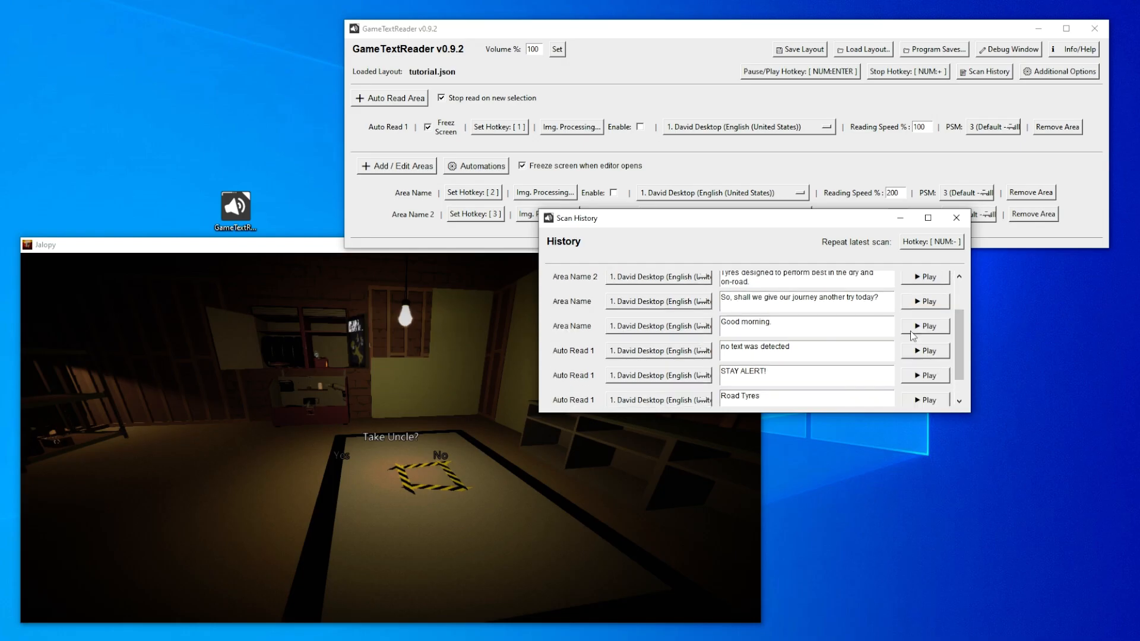
{"action": "left_click_drag", "start_coordinate": [855, 373], "coordinate": [864, 367]}
{"action": "left_click", "coordinate": [867, 380]}
{"action": "scroll", "coordinate": [875, 375], "scroll_direction": "up", "scroll_amount": 2}
{"action": "scroll", "coordinate": [875, 375], "scroll_direction": "down", "scroll_amount": 3}
{"action": "scroll", "coordinate": [855, 376], "scroll_direction": "up", "scroll_amount": 3}
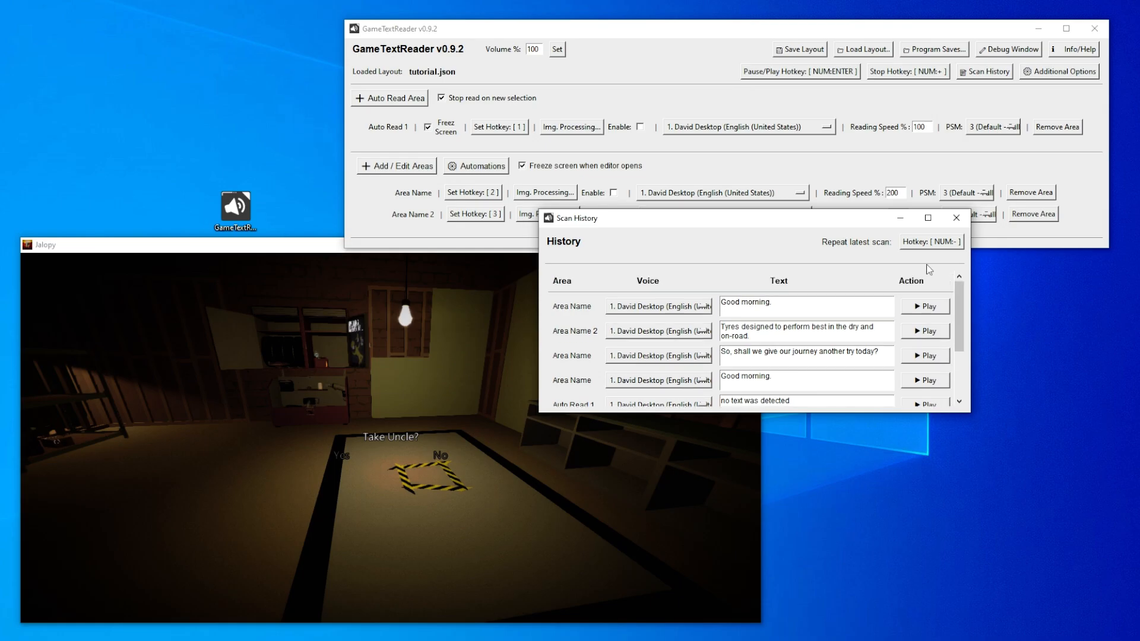
{"action": "left_click", "coordinate": [957, 218]}
- Open the additional options beside the game and enter "test, apple, banana," in the ignored word list
{"action": "left_click", "coordinate": [1043, 74]}
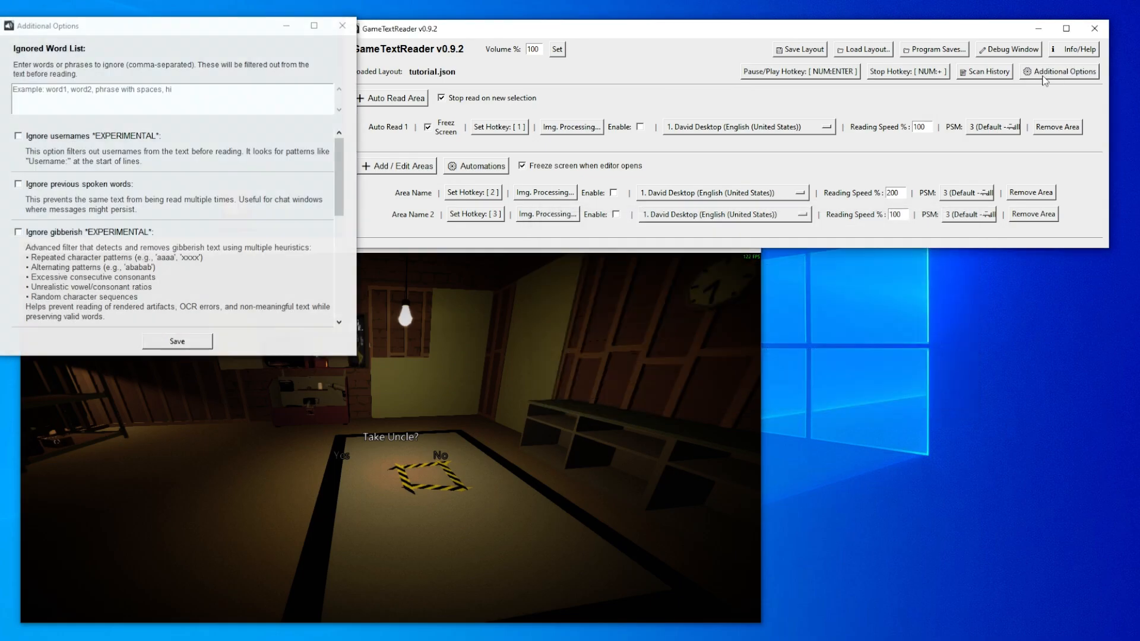
{"action": "left_click_drag", "start_coordinate": [279, 26], "coordinate": [989, 189]}
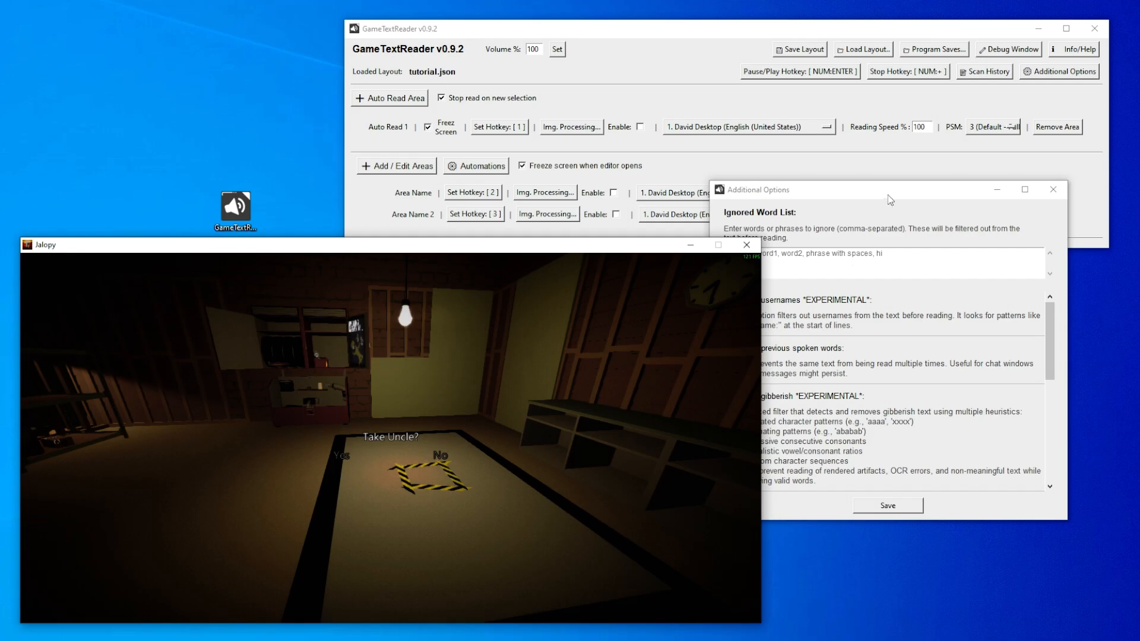
{"action": "left_click_drag", "start_coordinate": [888, 194], "coordinate": [798, 195]}
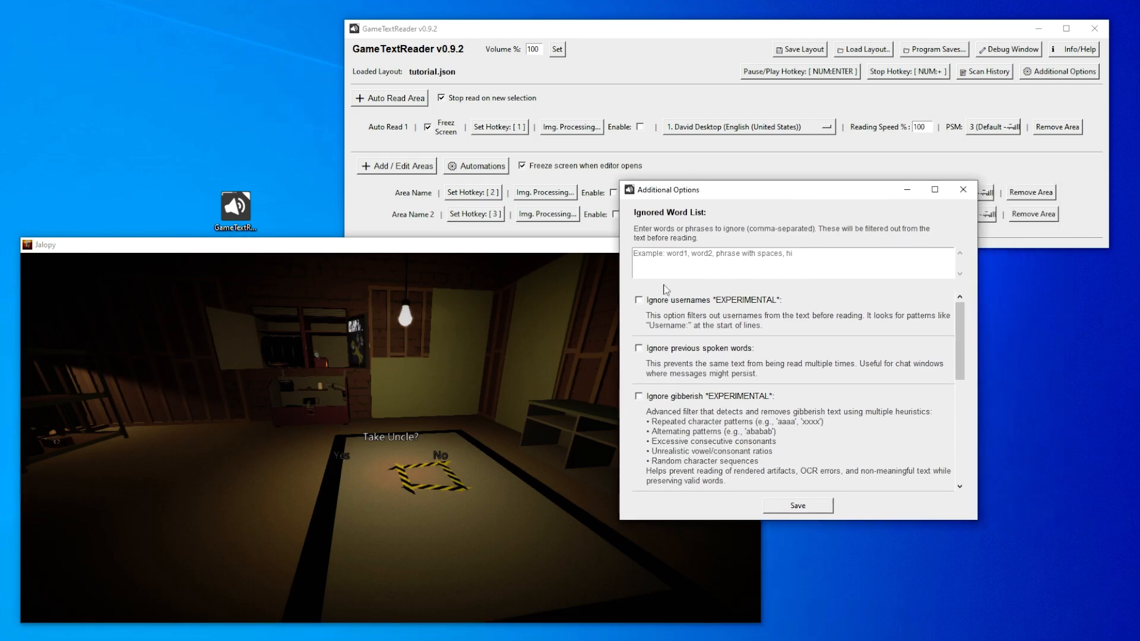
{"action": "left_click", "coordinate": [850, 261]}
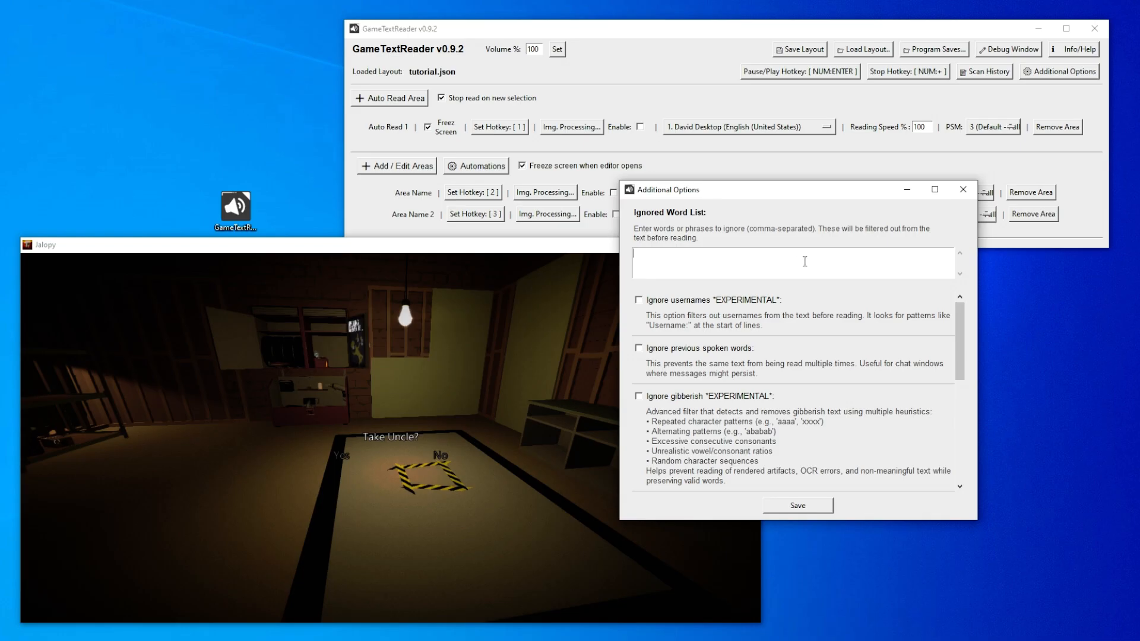
{"action": "type", "text": "test, apple, banana,"}
- Add the phrase "this is a test," to the end of the ignored word list
{"action": "double_click", "coordinate": [732, 261]}
{"action": "left_click", "coordinate": [732, 261]}
{"action": "double_click", "coordinate": [732, 261]}
{"action": "left_click", "coordinate": [732, 262]}
{"action": "type", "text": "this is a test,"}
{"action": "left_click_drag", "start_coordinate": [749, 255], "coordinate": [664, 255]}
{"action": "left_click", "coordinate": [793, 253]}
{"action": "left_click_drag", "start_coordinate": [777, 257], "coordinate": [703, 258]}
{"action": "left_click", "coordinate": [794, 257]}
{"action": "left_click", "coordinate": [800, 259]}
{"action": "triple_click", "coordinate": [803, 260]}
{"action": "left_click", "coordinate": [803, 260]}
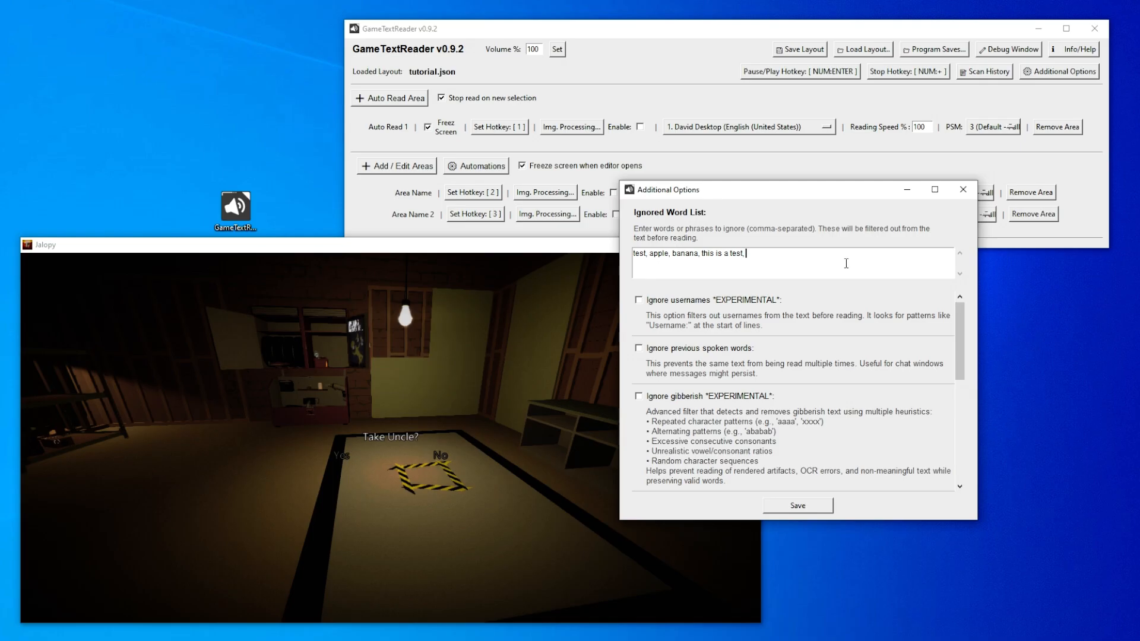
{"action": "triple_click", "coordinate": [749, 255]}
{"action": "left_click", "coordinate": [755, 254]}
{"action": "type", "text": ","}
- Switch the Ignore gibberish filter on and back off in the additional options
{"action": "scroll", "coordinate": [761, 385], "scroll_direction": "up", "scroll_amount": 1}
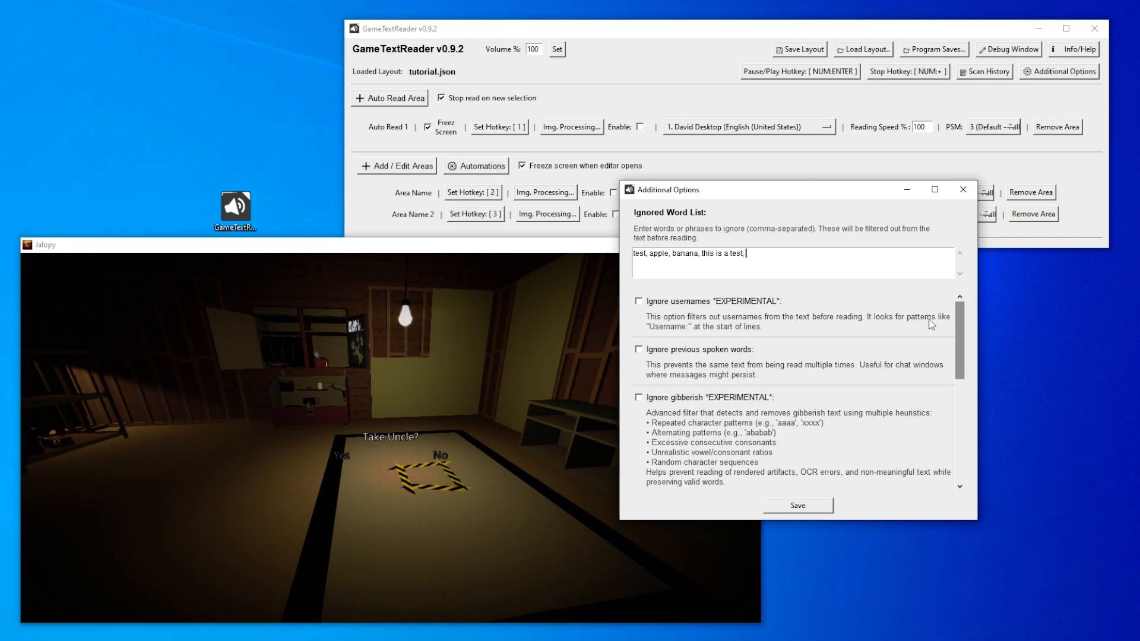
{"action": "left_click_drag", "start_coordinate": [964, 350], "coordinate": [976, 390]}
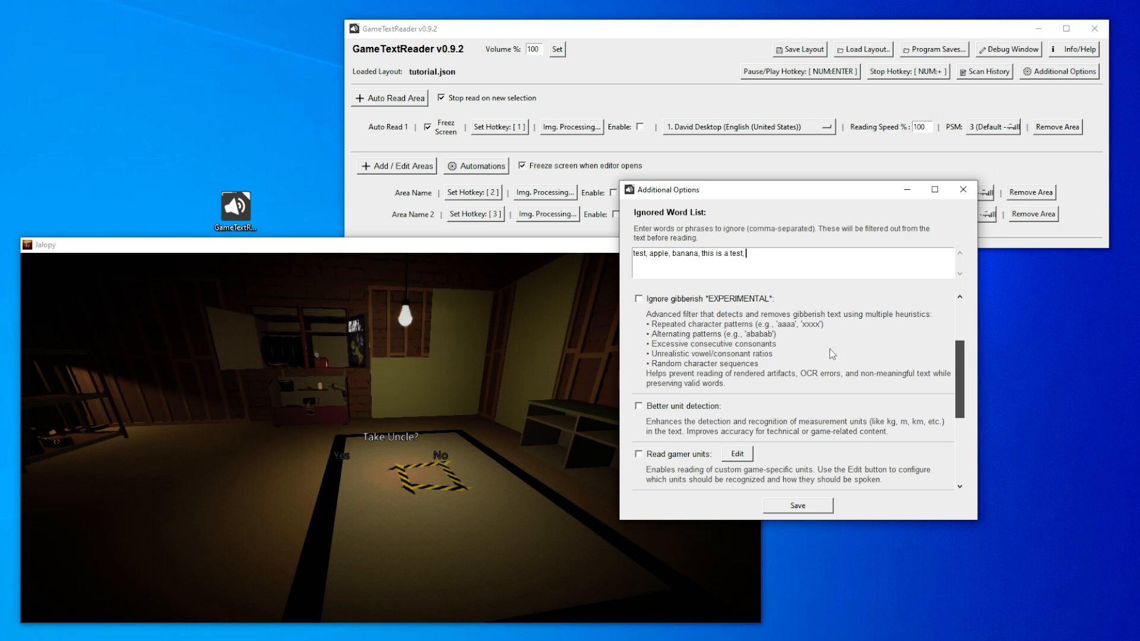
{"action": "left_click", "coordinate": [640, 302]}
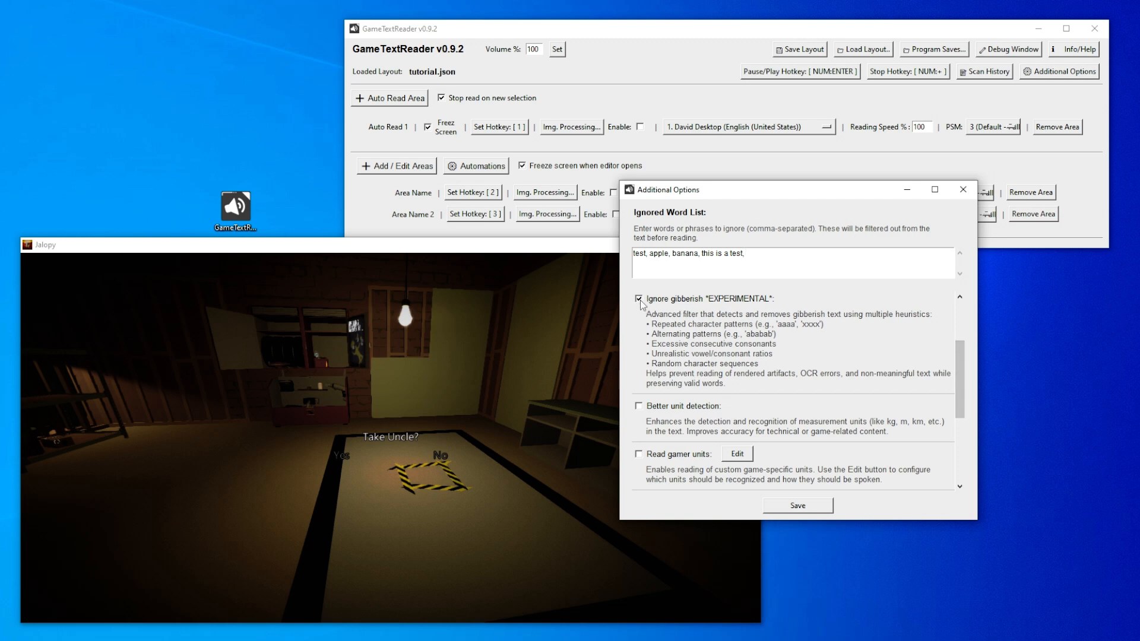
{"action": "left_click", "coordinate": [640, 302]}
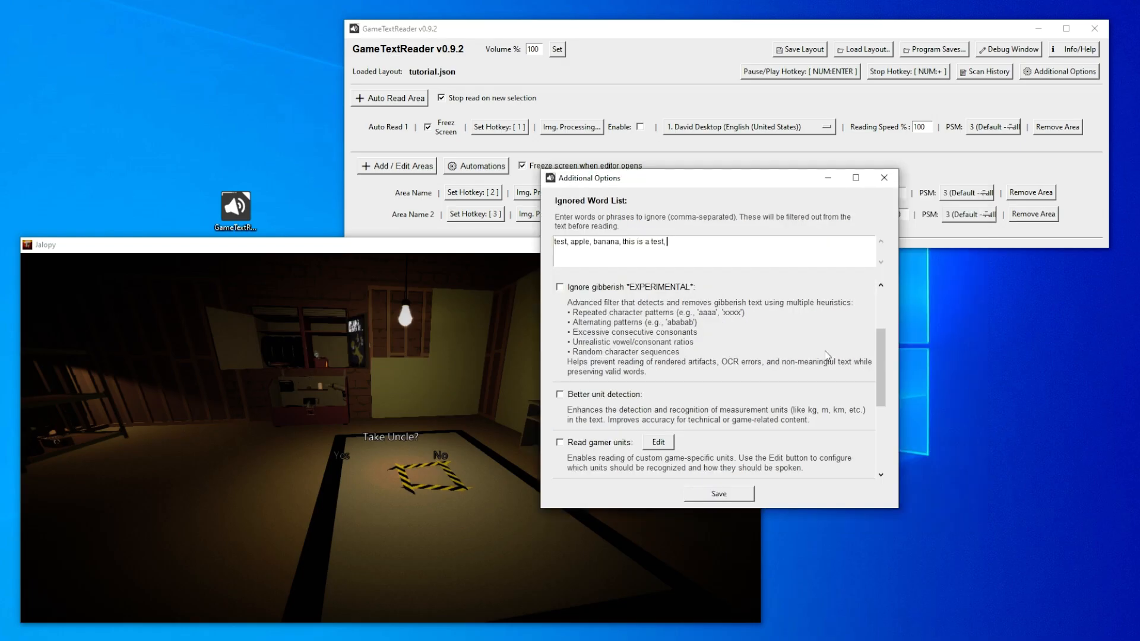
- Enable Better unit detection and Read gamer units in the additional options
{"action": "left_click", "coordinate": [561, 395]}
{"action": "scroll", "coordinate": [610, 402], "scroll_direction": "down", "scroll_amount": 3}
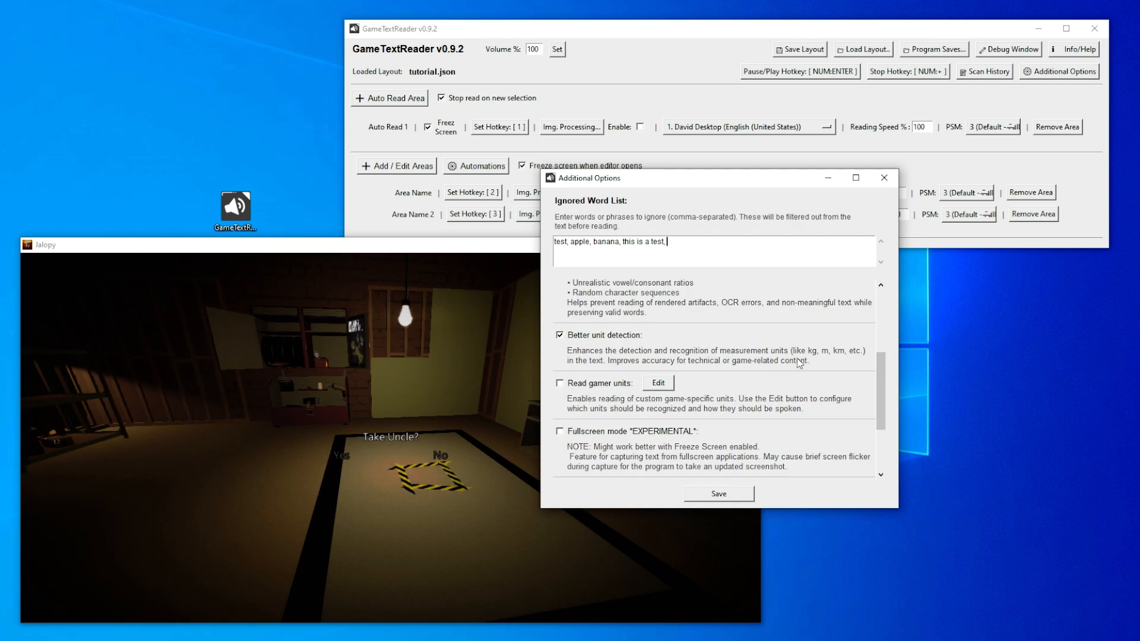
{"action": "scroll", "coordinate": [796, 358], "scroll_direction": "down", "scroll_amount": 2}
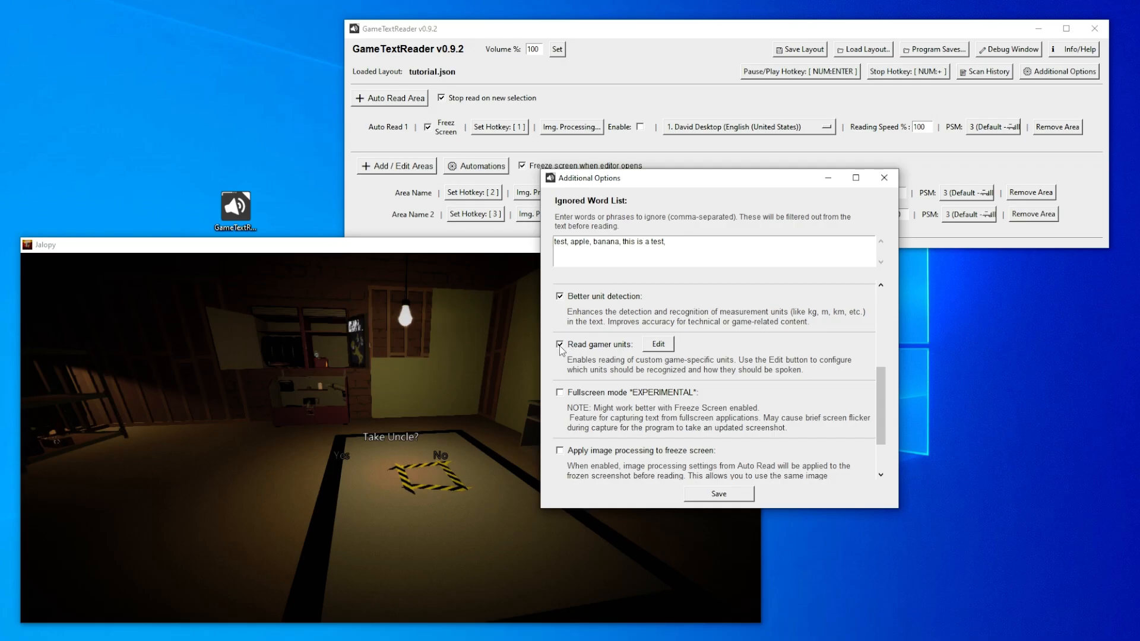
- Open the gamer units editor and look through the short names and full names in the list
{"action": "left_click", "coordinate": [663, 347]}
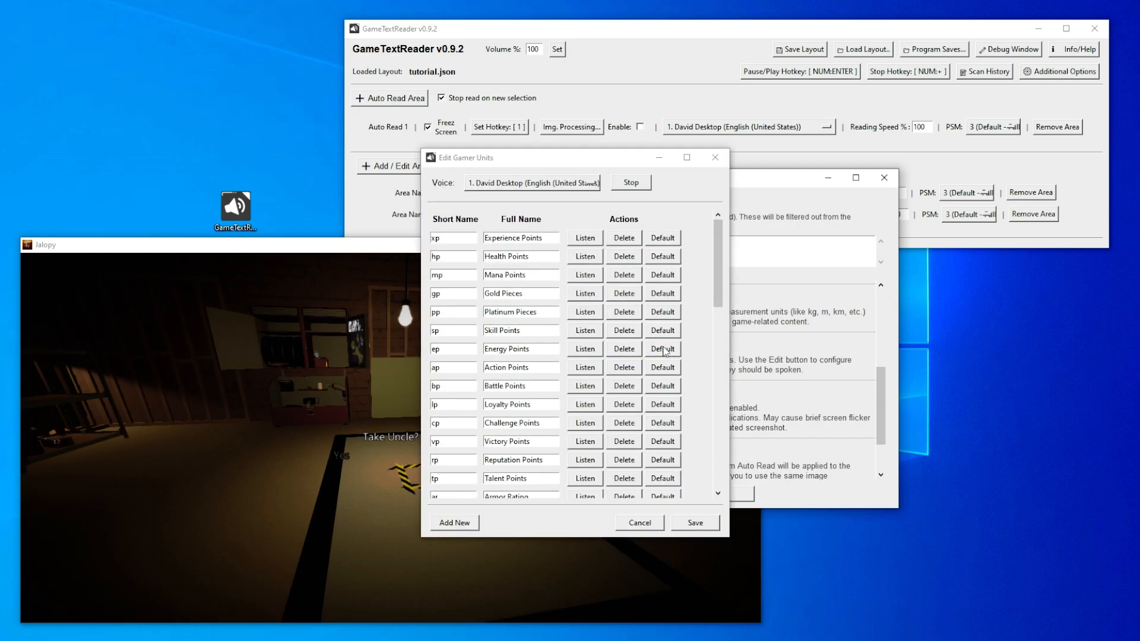
{"action": "mouse_move", "coordinate": [717, 248]}
{"action": "left_mouse_down"}
{"action": "mouse_move", "coordinate": [719, 342]}
{"action": "mouse_move", "coordinate": [719, 248]}
{"action": "left_mouse_up"}
{"action": "left_click_drag", "start_coordinate": [452, 237], "coordinate": [423, 236]}
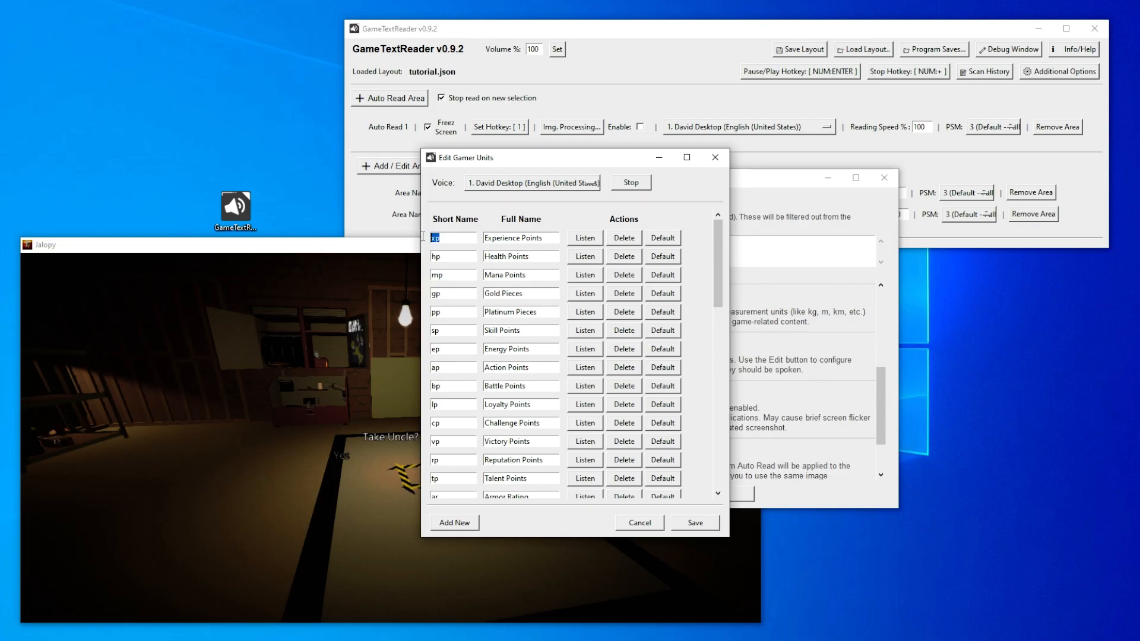
{"action": "left_click", "coordinate": [463, 238]}
{"action": "left_click_drag", "start_coordinate": [453, 238], "coordinate": [428, 239]}
{"action": "left_click_drag", "start_coordinate": [544, 237], "coordinate": [485, 238]}
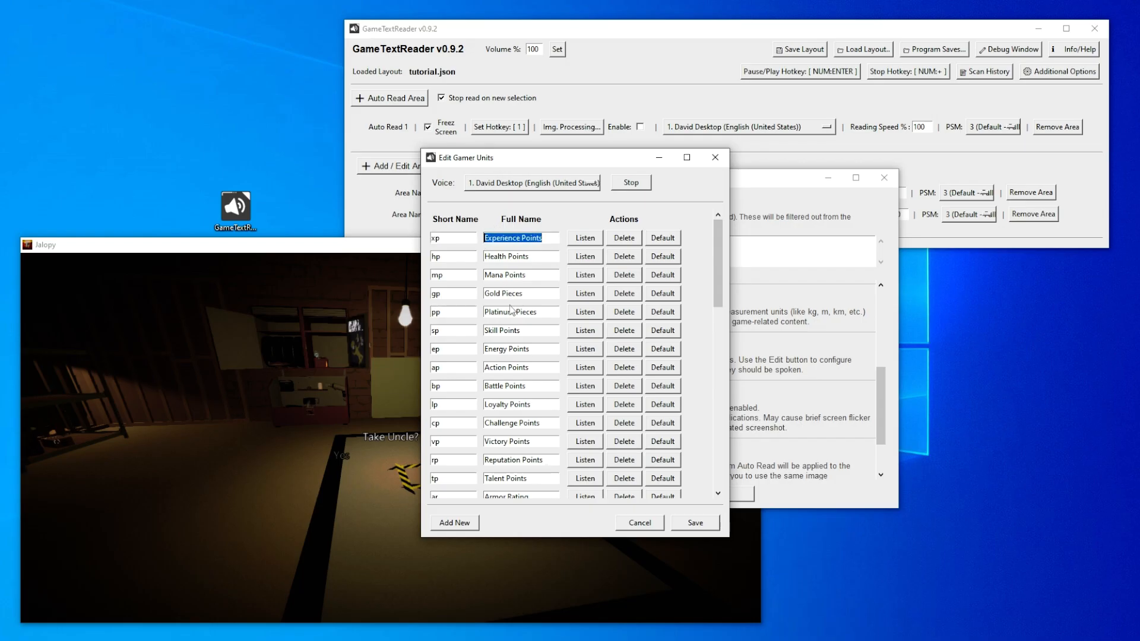
{"action": "scroll", "coordinate": [512, 311], "scroll_direction": "down", "scroll_amount": 3}
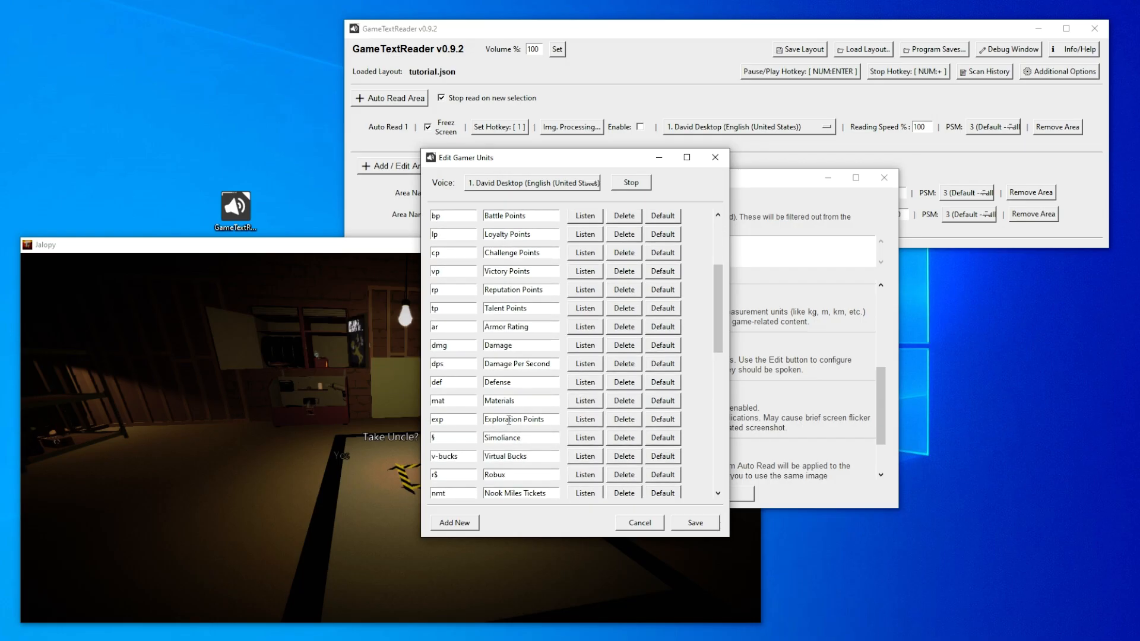
{"action": "scroll", "coordinate": [482, 344], "scroll_direction": "down", "scroll_amount": 8}
- Add a new gamer unit entry with the short name 123 and discard the edits to the list
{"action": "left_click", "coordinate": [469, 524]}
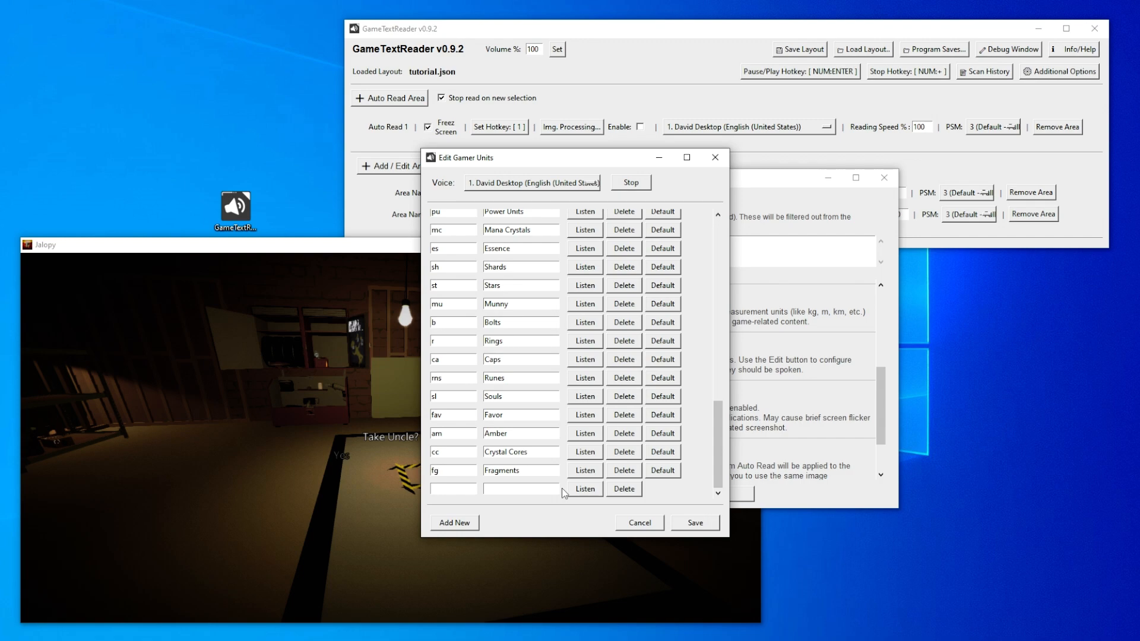
{"action": "type", "text": "1"}
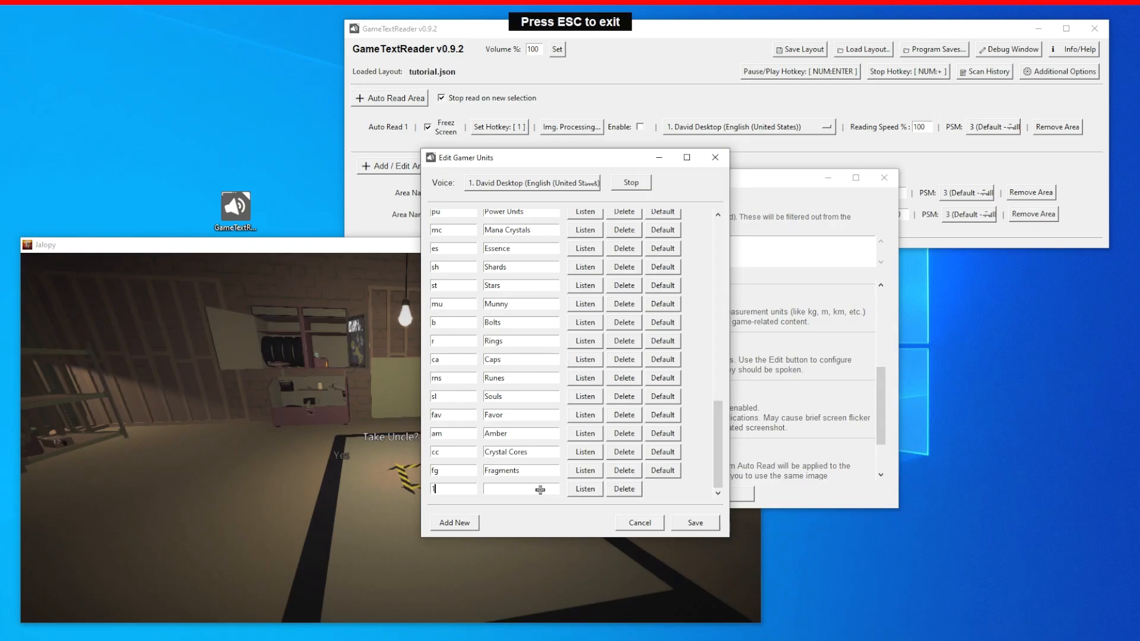
{"action": "key", "text": "Escape"}
{"action": "type", "text": "23"}
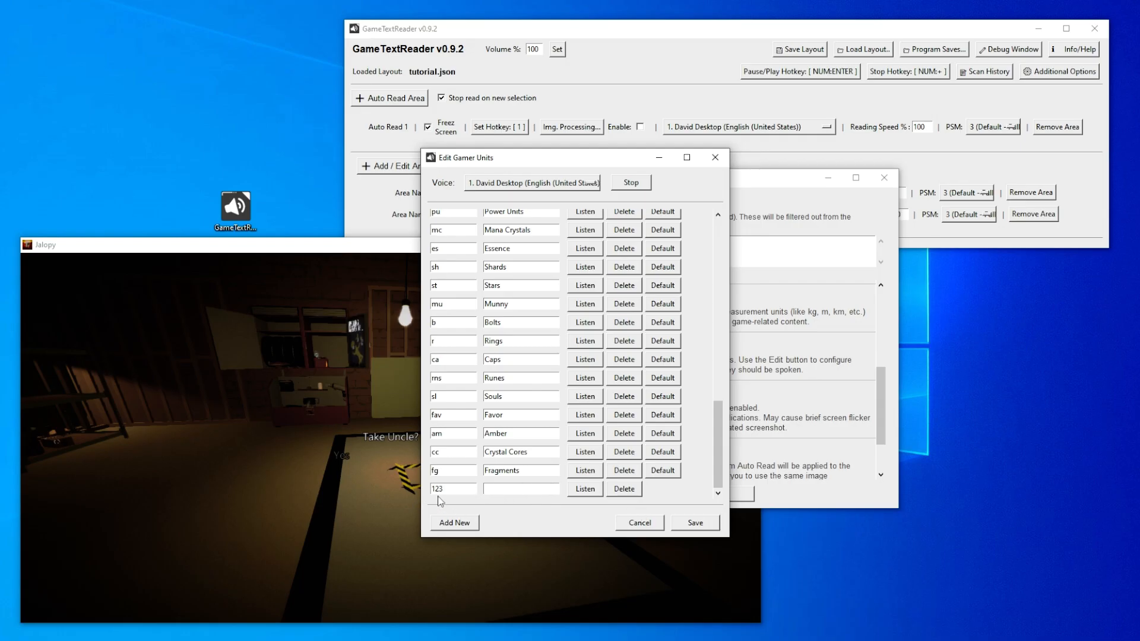
{"action": "left_click", "coordinate": [638, 522]}
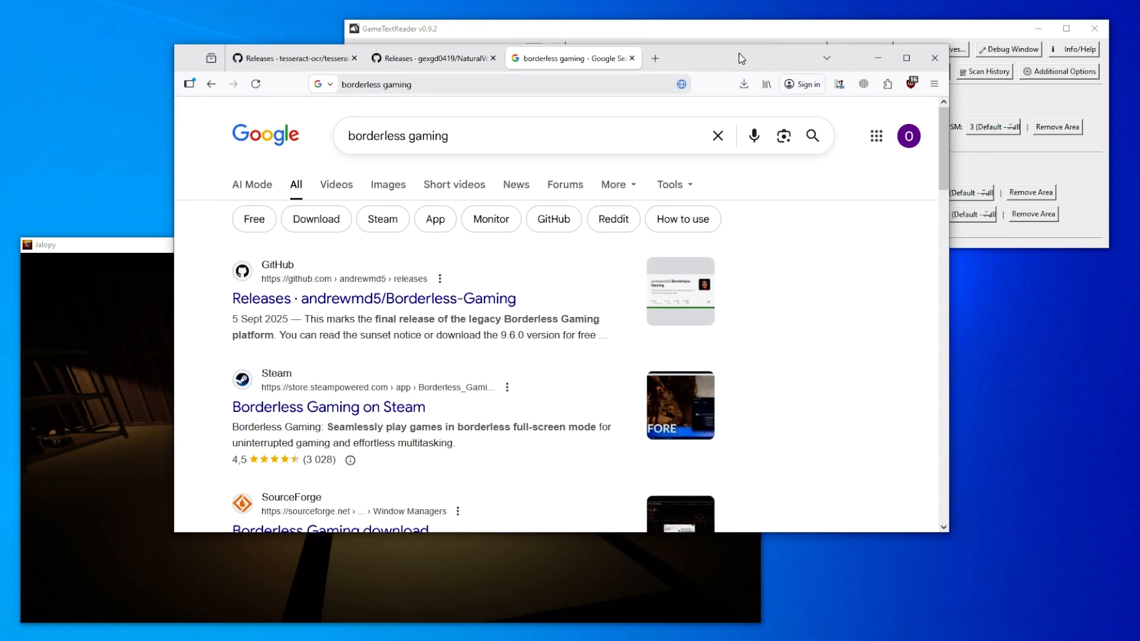
- In the browser, open the GitHub and Steam results for Borderless Gaming in new tabs and examine the Steam store page
{"action": "left_click_drag", "start_coordinate": [740, 56], "coordinate": [780, 62]}
{"action": "middle_click", "coordinate": [364, 302]}
{"action": "middle_click", "coordinate": [369, 412]}
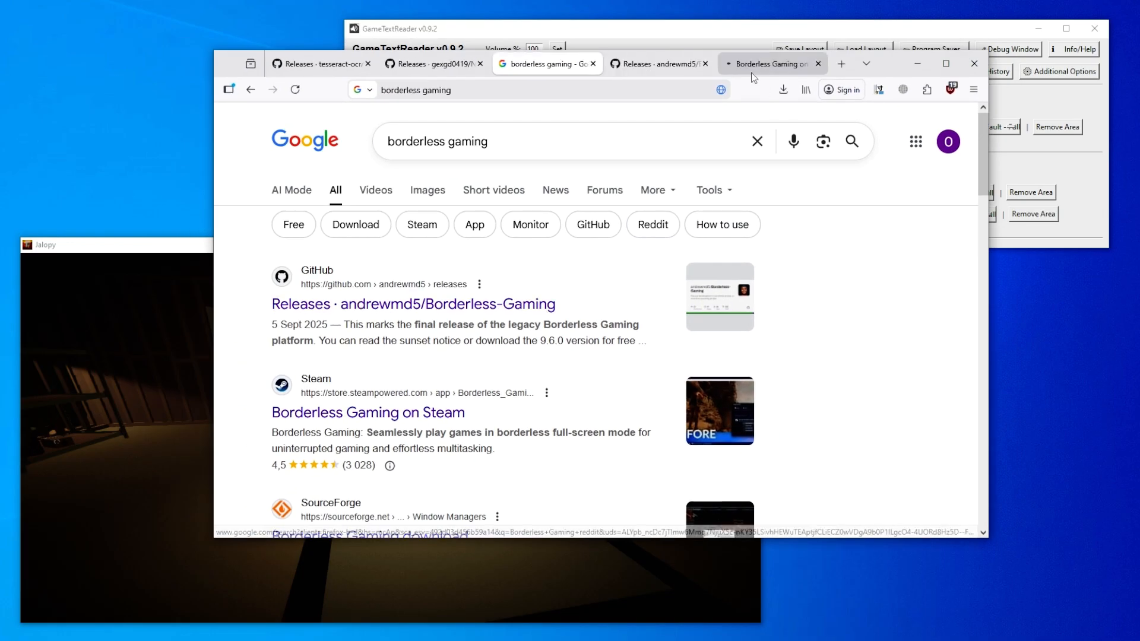
{"action": "left_click", "coordinate": [752, 70]}
{"action": "left_click_drag", "start_coordinate": [435, 293], "coordinate": [296, 292]}
{"action": "left_click", "coordinate": [486, 294]}
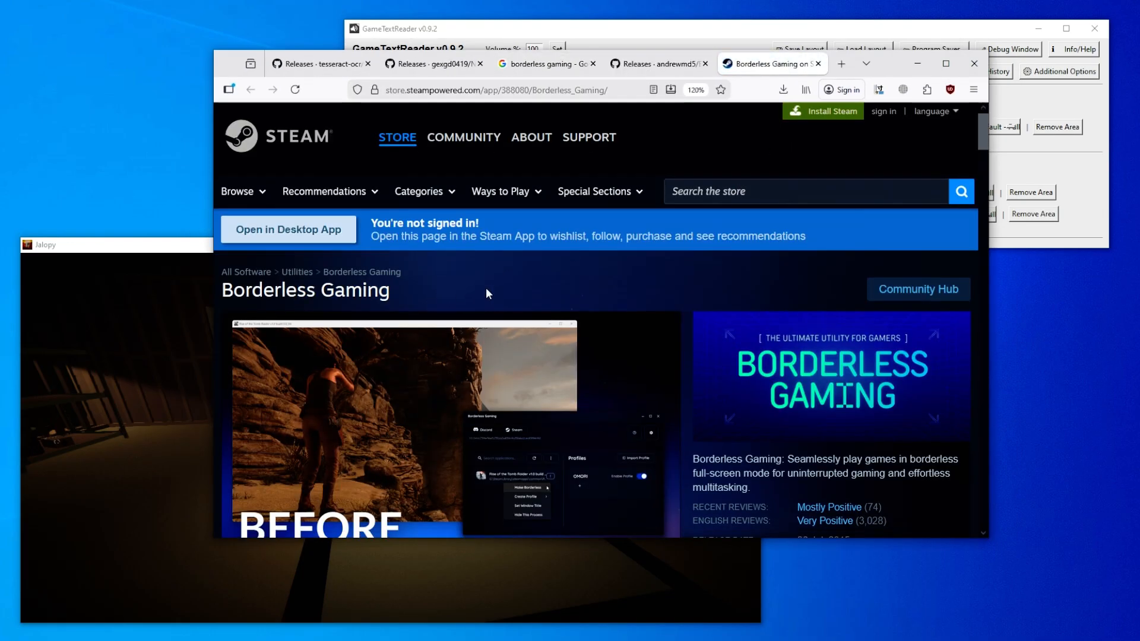
{"action": "scroll", "coordinate": [485, 293], "scroll_direction": "down", "scroll_amount": 8}
{"action": "scroll", "coordinate": [463, 309], "scroll_direction": "up", "scroll_amount": 2}
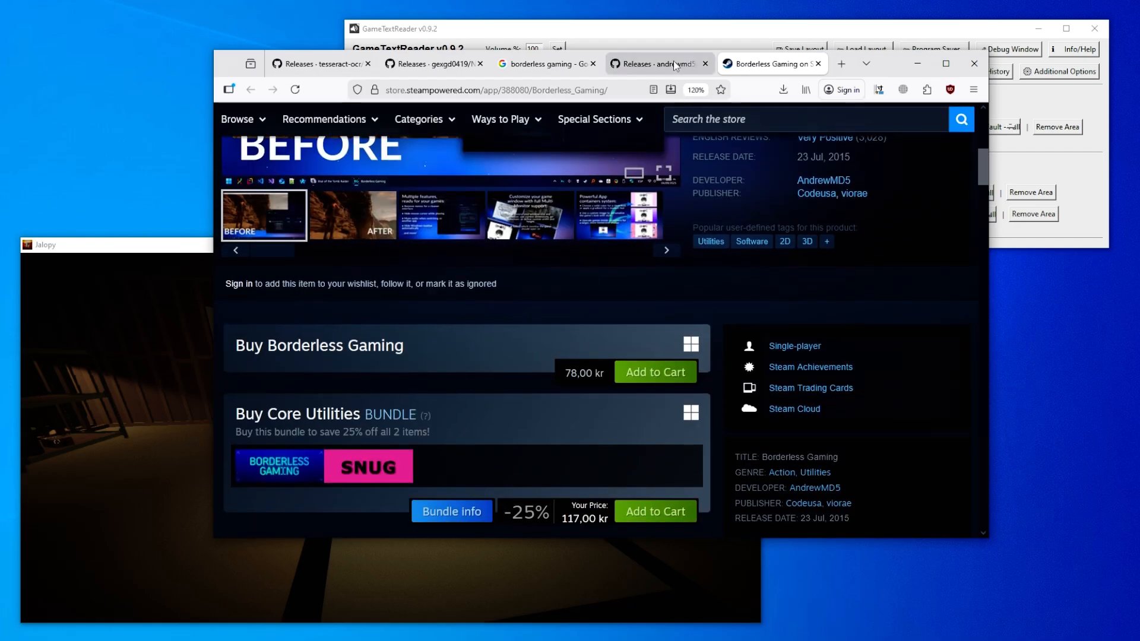
- View the Borderless Gaming releases page on GitHub, looking at the v9.6.0 release and its assets
{"action": "left_click", "coordinate": [673, 64]}
{"action": "scroll", "coordinate": [750, 295], "scroll_direction": "down", "scroll_amount": 3}
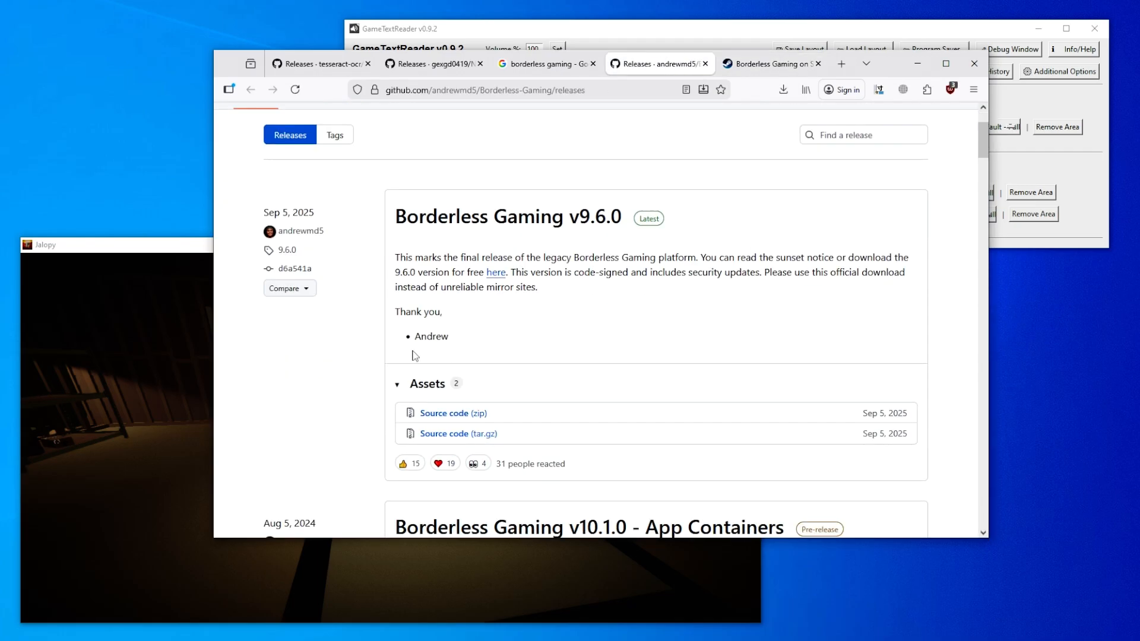
{"action": "scroll", "coordinate": [343, 387], "scroll_direction": "up", "scroll_amount": 3}
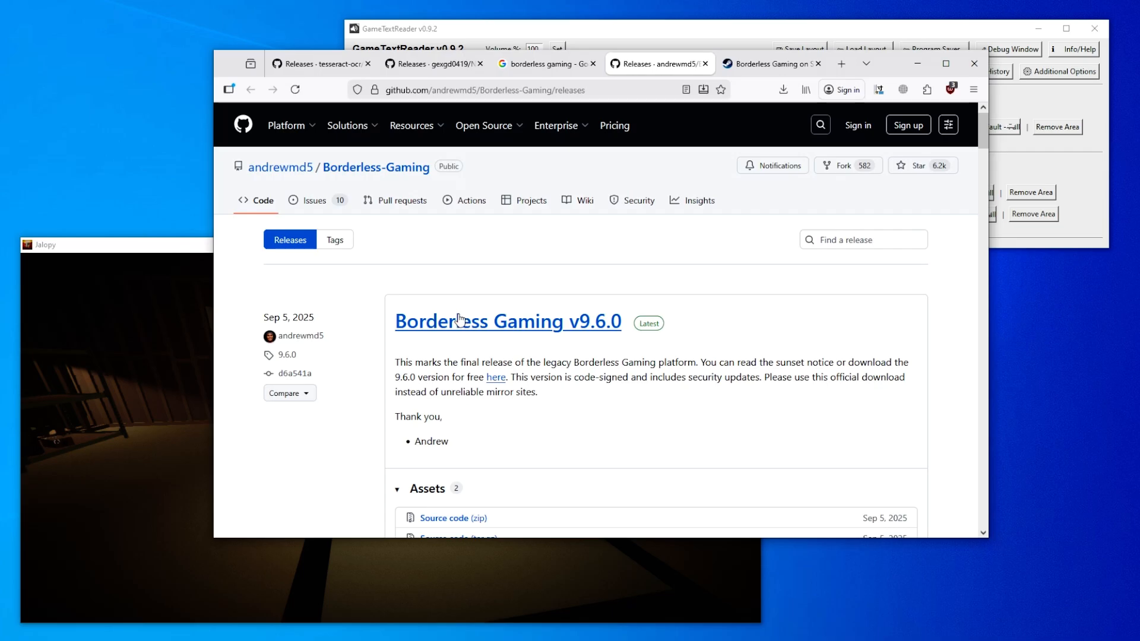
- Switch to the Borderless Gaming program and add Jalopy to the automatic favorites
{"action": "mouse_move", "coordinate": [294, 109]}
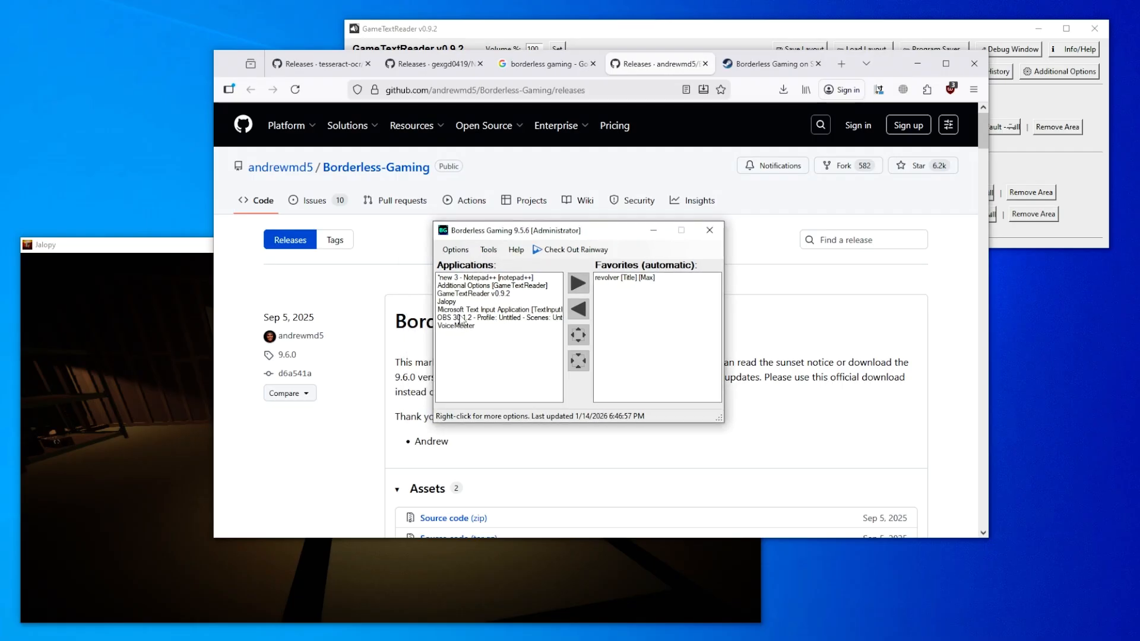
{"action": "left_click", "coordinate": [466, 302]}
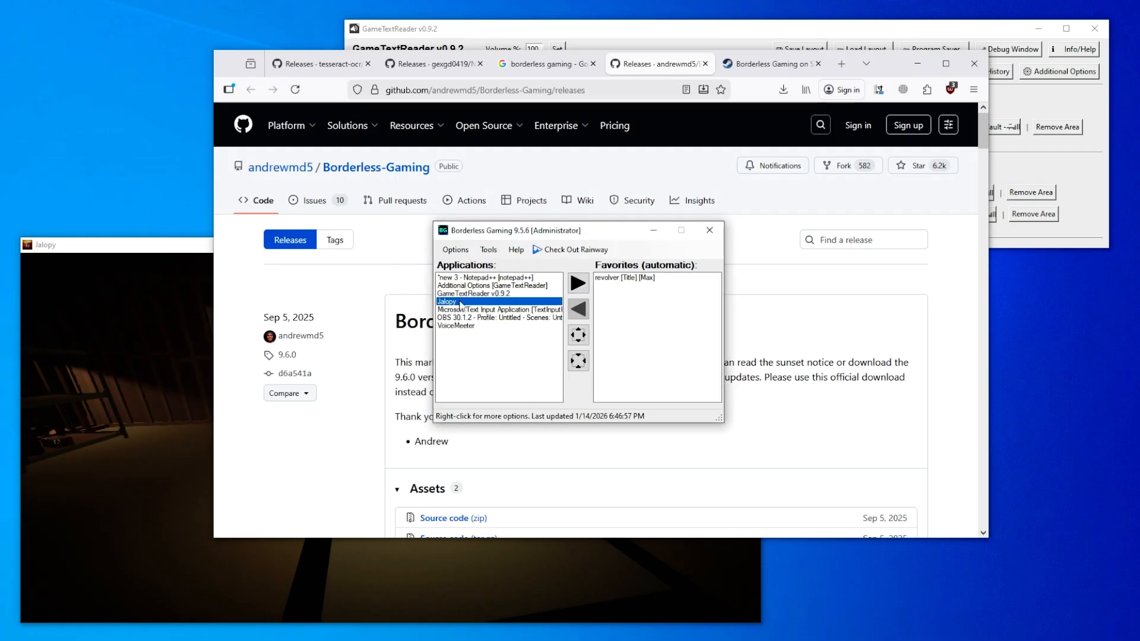
{"action": "left_click", "coordinate": [580, 286]}
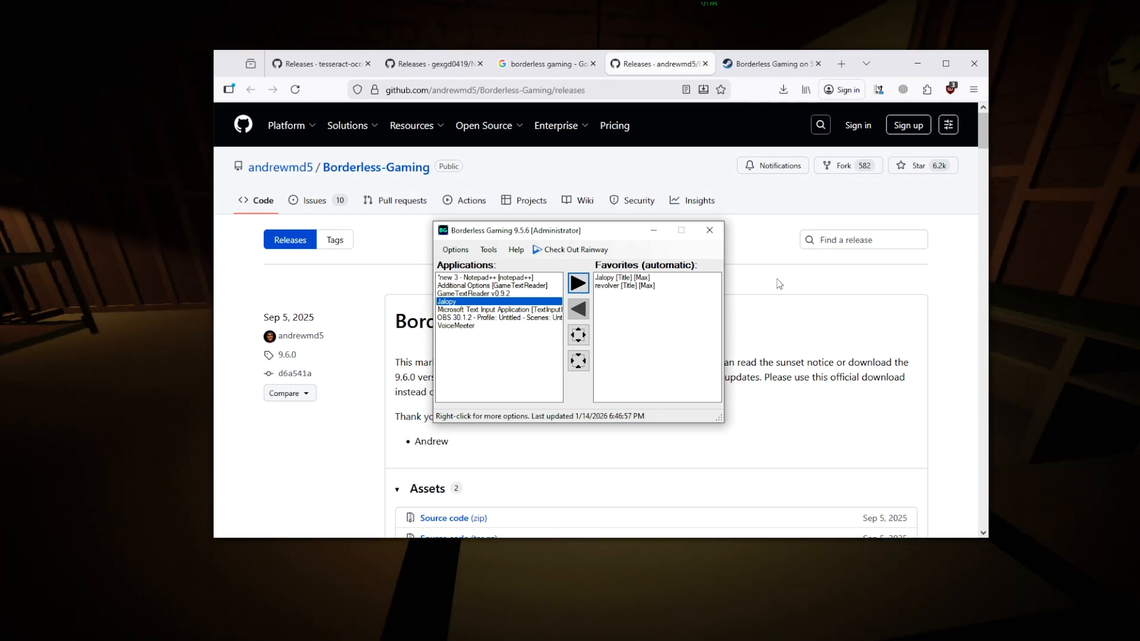
- Remove the Jalopy and revolver entries from the automatic favorites and move the Borderless Gaming window aside
{"action": "left_click", "coordinate": [635, 285]}
{"action": "left_click", "coordinate": [582, 307]}
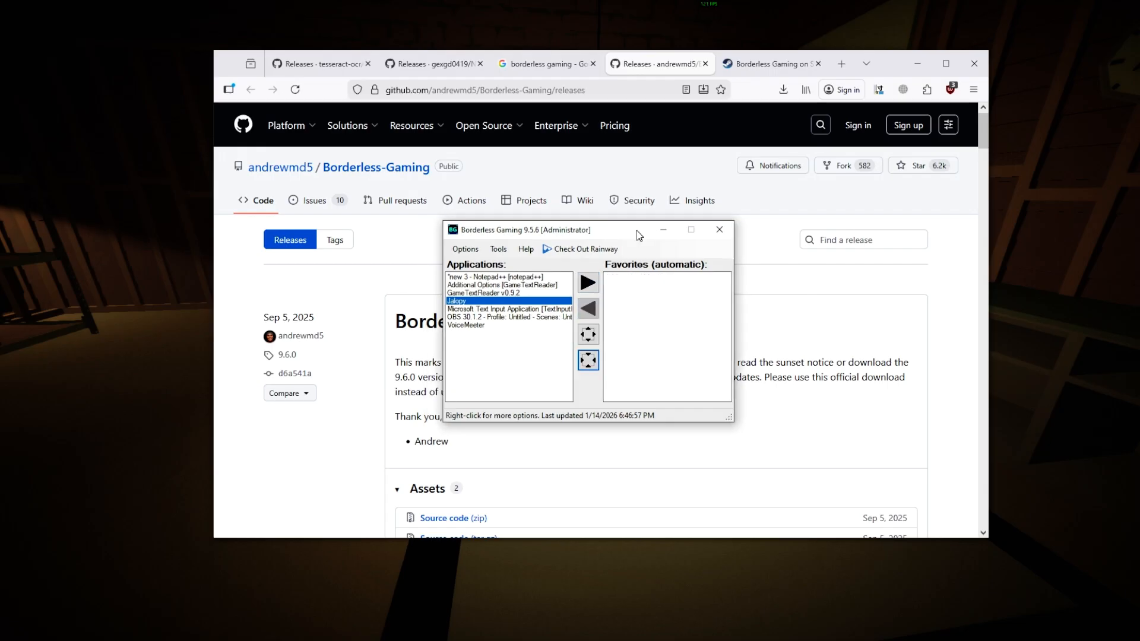
{"action": "left_click_drag", "start_coordinate": [637, 235], "coordinate": [768, 243]}
{"action": "left_click", "coordinate": [794, 237]}
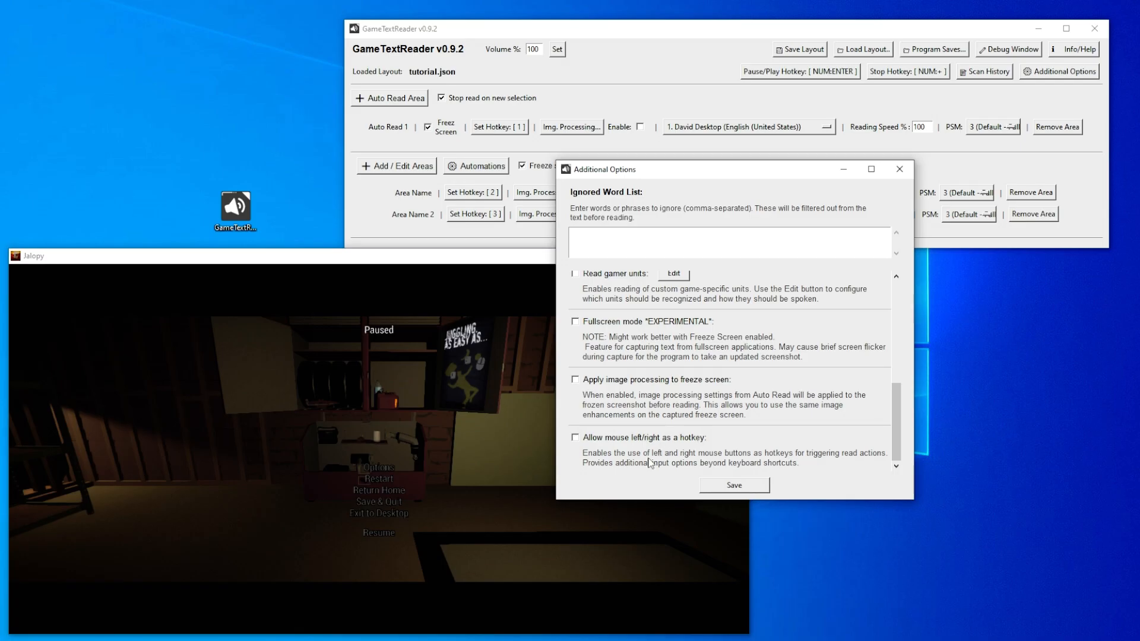
- In GameTextReader, switch Allow mouse left/right as a hotkey on and back off, and close the additional options
{"action": "left_click", "coordinate": [574, 438]}
{"action": "mouse_move", "coordinate": [902, 405]}
{"action": "left_mouse_down"}
{"action": "mouse_move", "coordinate": [902, 305]}
{"action": "mouse_move", "coordinate": [901, 399]}
{"action": "left_mouse_up"}
{"action": "left_click_drag", "start_coordinate": [804, 173], "coordinate": [946, 190]}
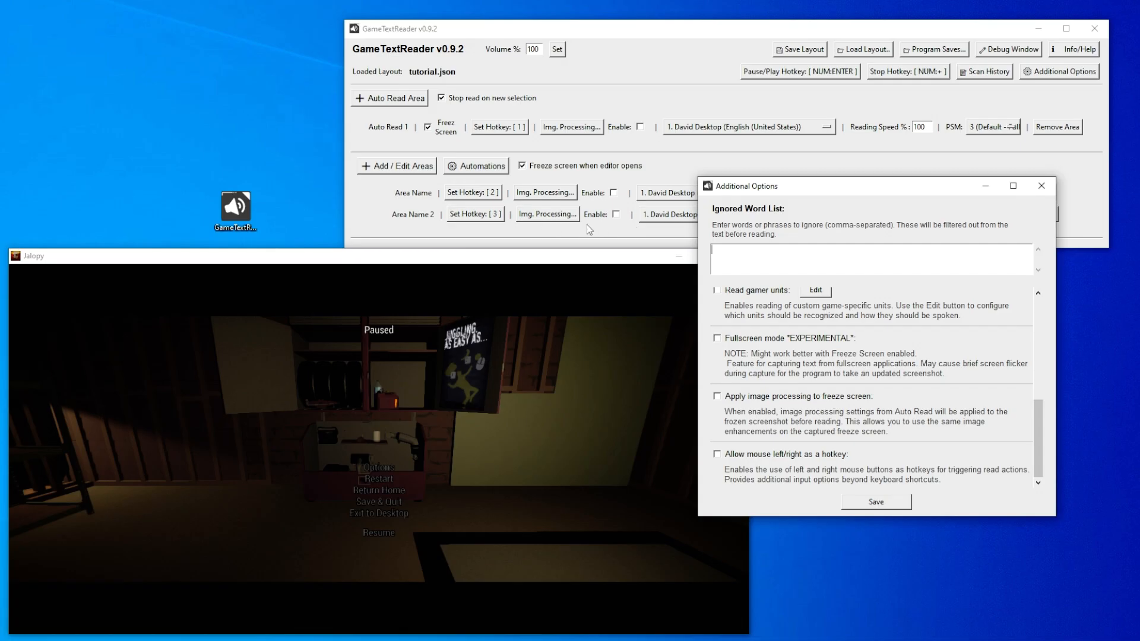
{"action": "left_click", "coordinate": [1041, 185]}
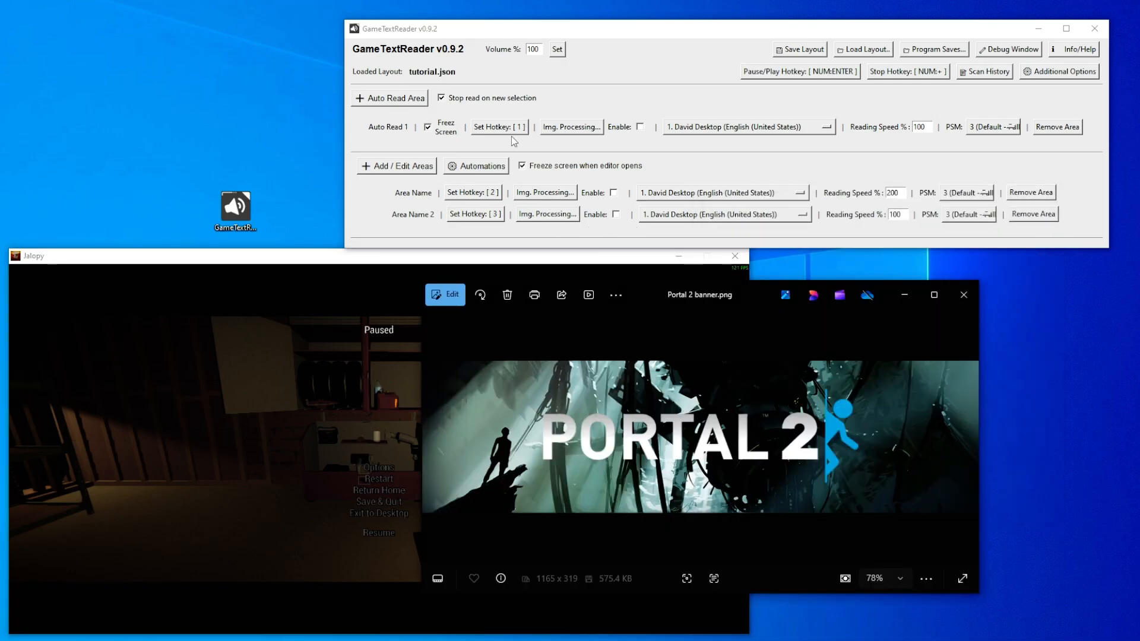
- Turn off Freeze Screen for Auto Read 1 and scan the whole Portal 2 banner image with it
{"action": "left_click", "coordinate": [426, 128]}
{"action": "key", "text": "1"}
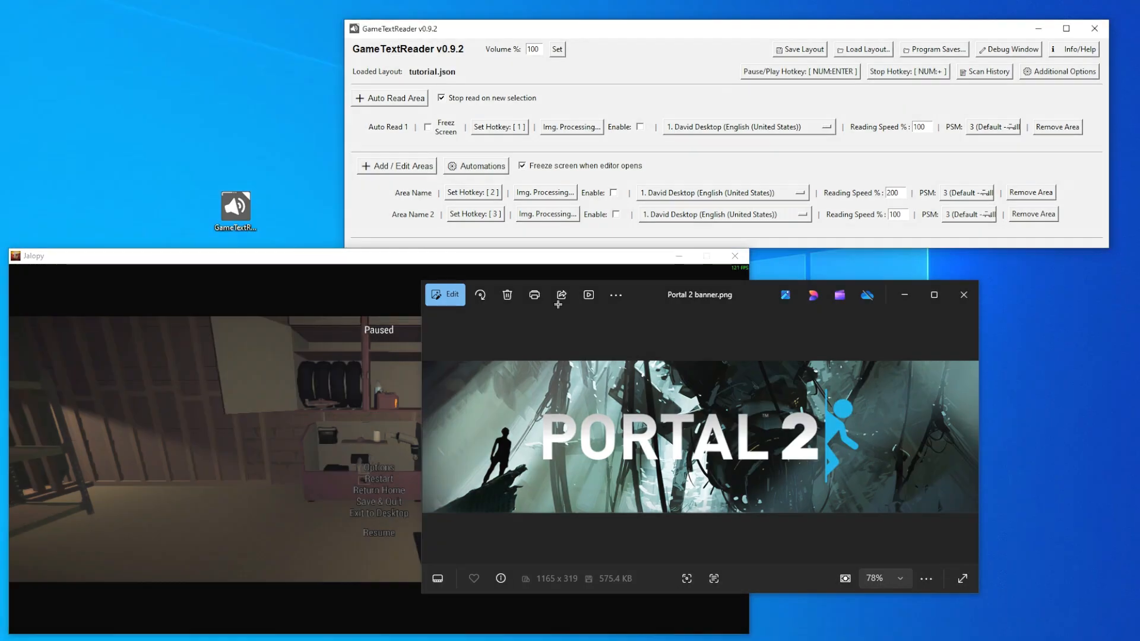
{"action": "left_click_drag", "start_coordinate": [426, 362], "coordinate": [973, 511]}
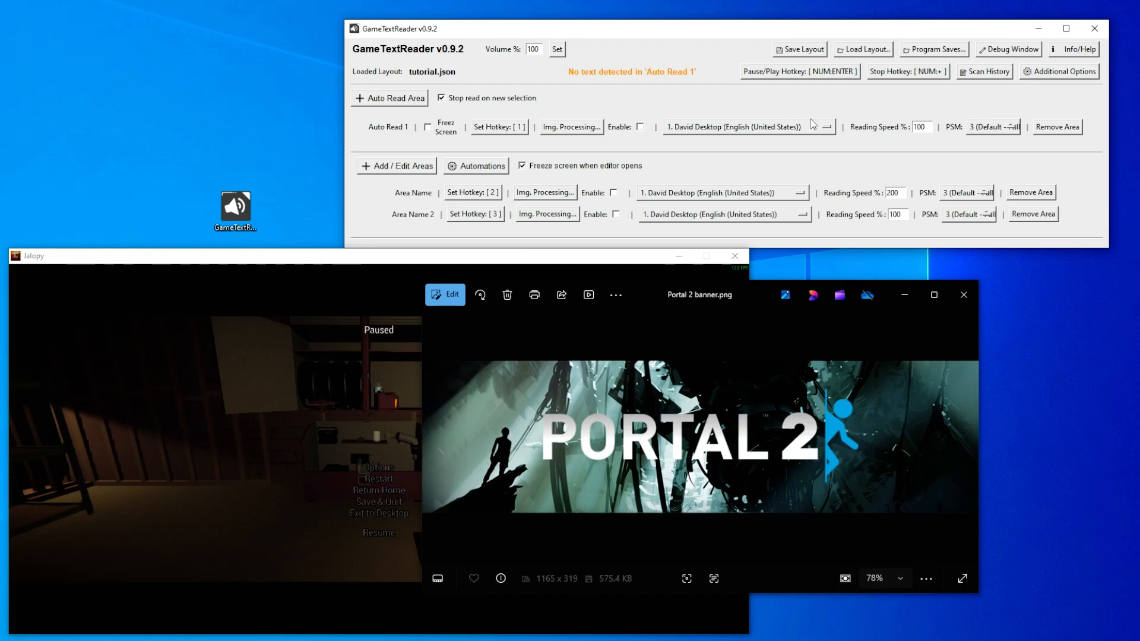
- Open the scan history beside the banner, check the latest Auto Read 1 entry and close the history
{"action": "left_click", "coordinate": [986, 72]}
{"action": "left_click_drag", "start_coordinate": [636, 337], "coordinate": [537, 340]}
{"action": "left_click", "coordinate": [643, 337]}
{"action": "left_click_drag", "start_coordinate": [626, 250], "coordinate": [288, 230]}
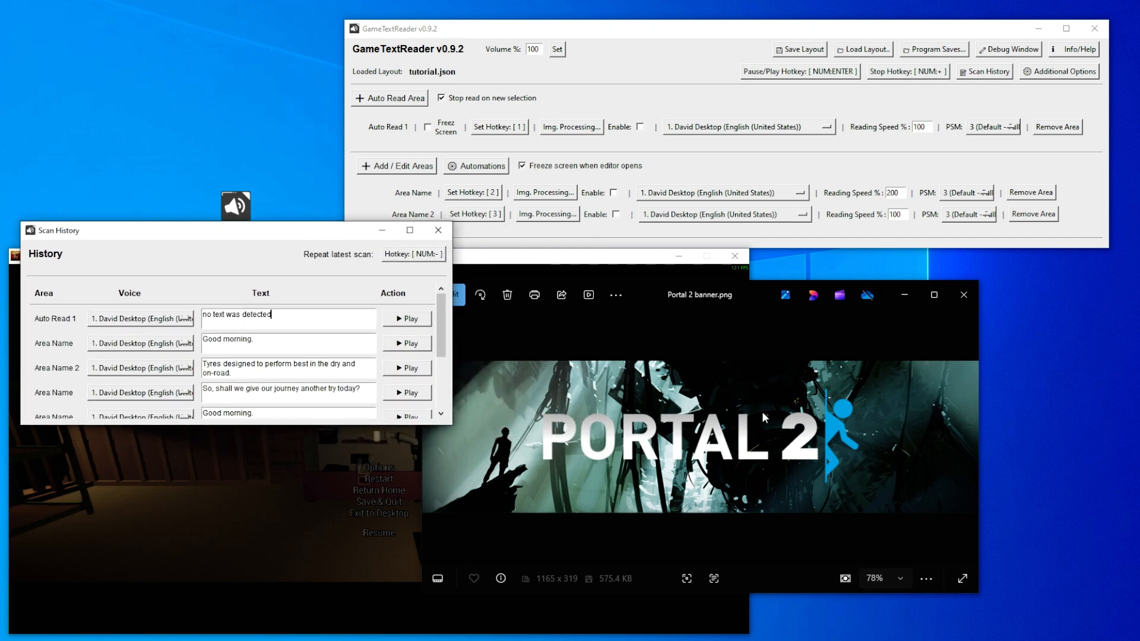
{"action": "left_click", "coordinate": [439, 232]}
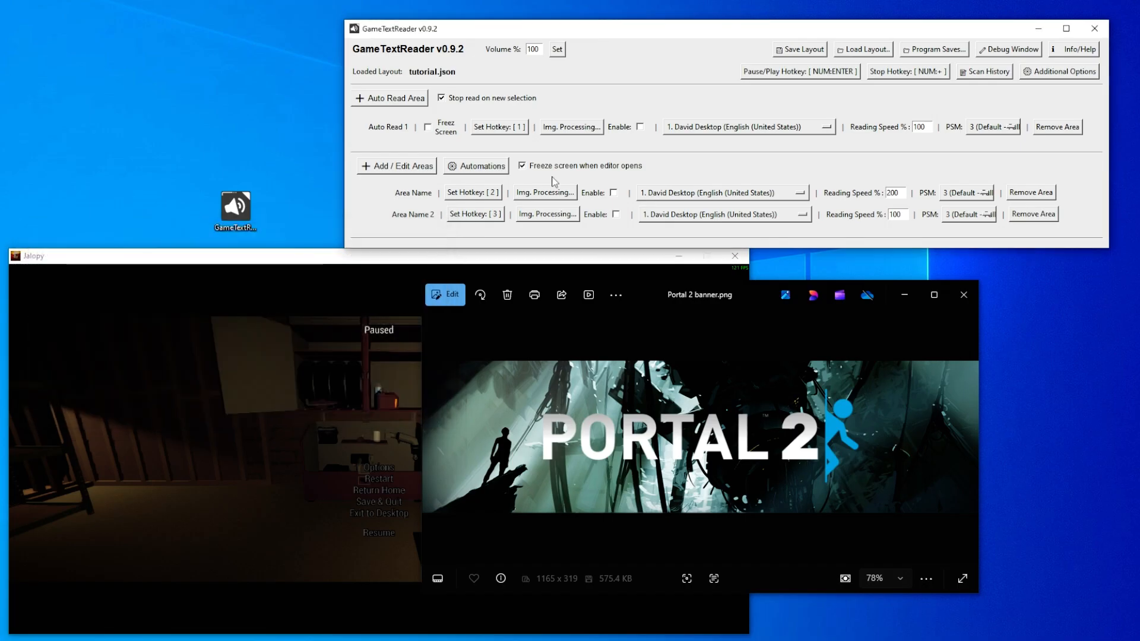
- Open the image processing settings for Auto Read 1 and enable the threshold at 195
{"action": "left_click", "coordinate": [573, 128]}
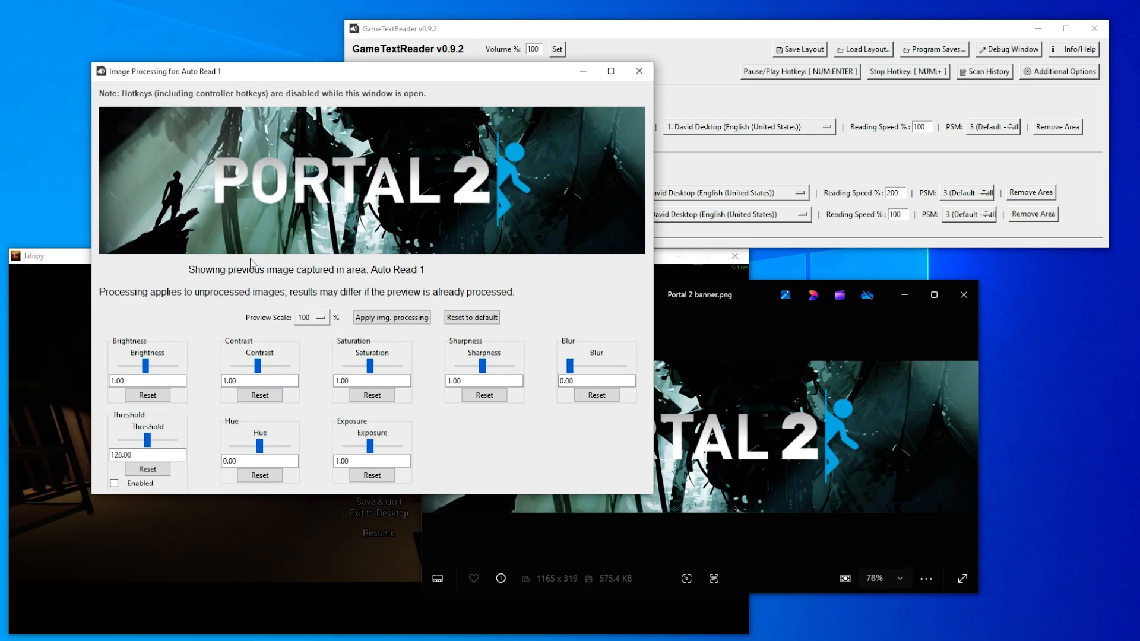
{"action": "left_click", "coordinate": [114, 484]}
{"action": "left_click", "coordinate": [167, 441]}
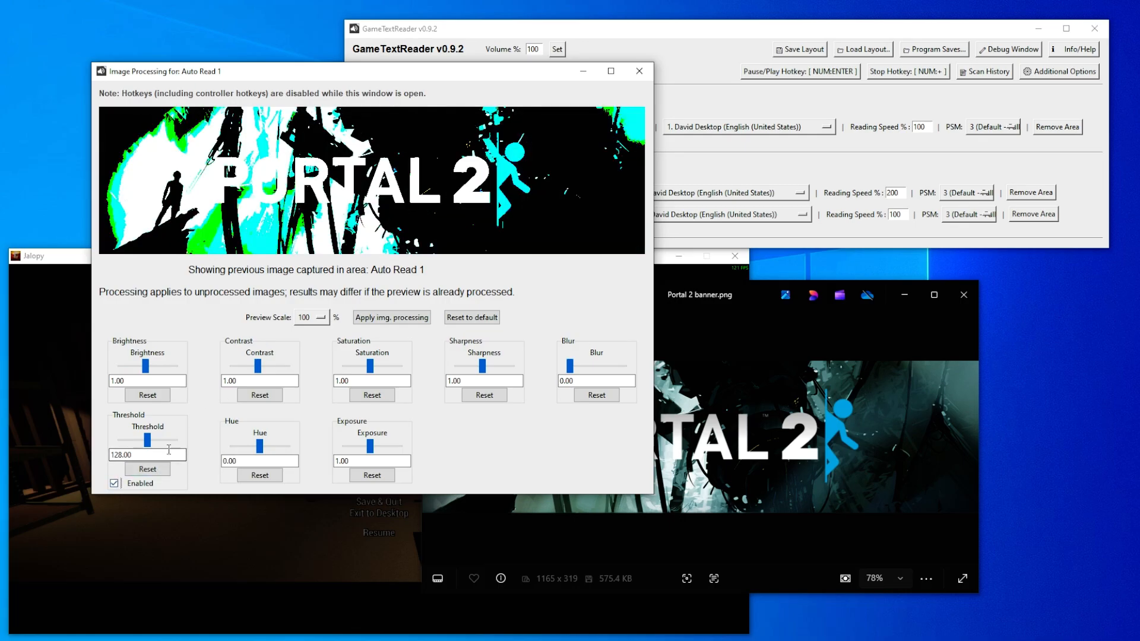
{"action": "left_click_drag", "start_coordinate": [152, 441], "coordinate": [165, 445]}
- Set hue to -0.05, contrast to 1.07, saturation to 0.28 and sharpness to 0.48, and apply the image processing
{"action": "left_click_drag", "start_coordinate": [259, 445], "coordinate": [259, 450]}
{"action": "left_click_drag", "start_coordinate": [258, 366], "coordinate": [260, 369]}
{"action": "left_click_drag", "start_coordinate": [370, 365], "coordinate": [351, 371]}
{"action": "left_click_drag", "start_coordinate": [485, 370], "coordinate": [469, 371]}
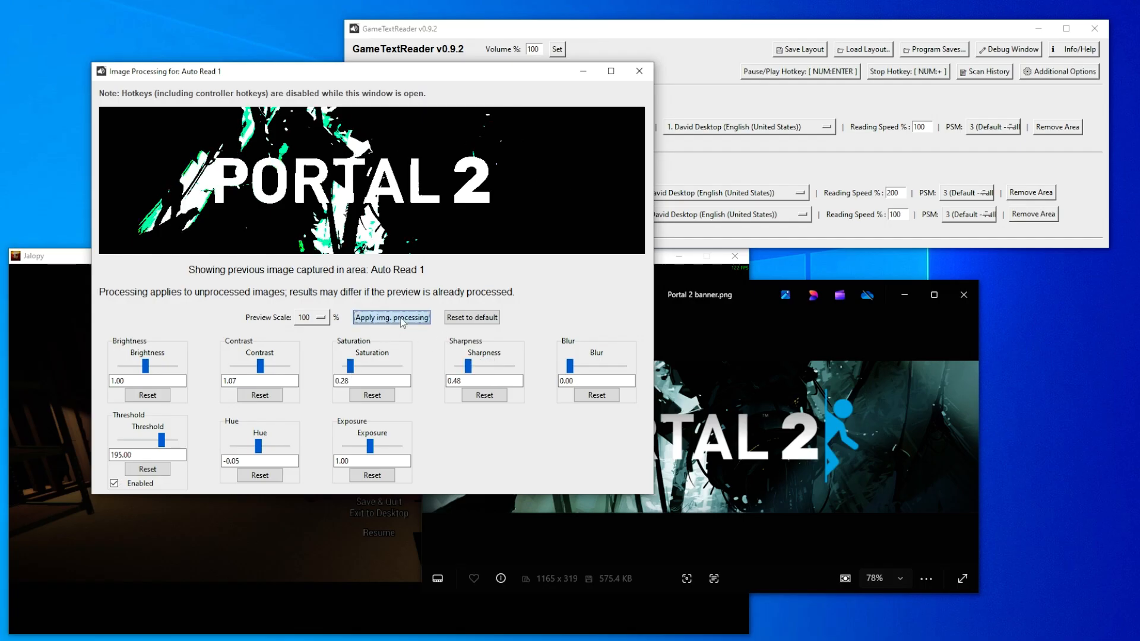
{"action": "left_click", "coordinate": [401, 318]}
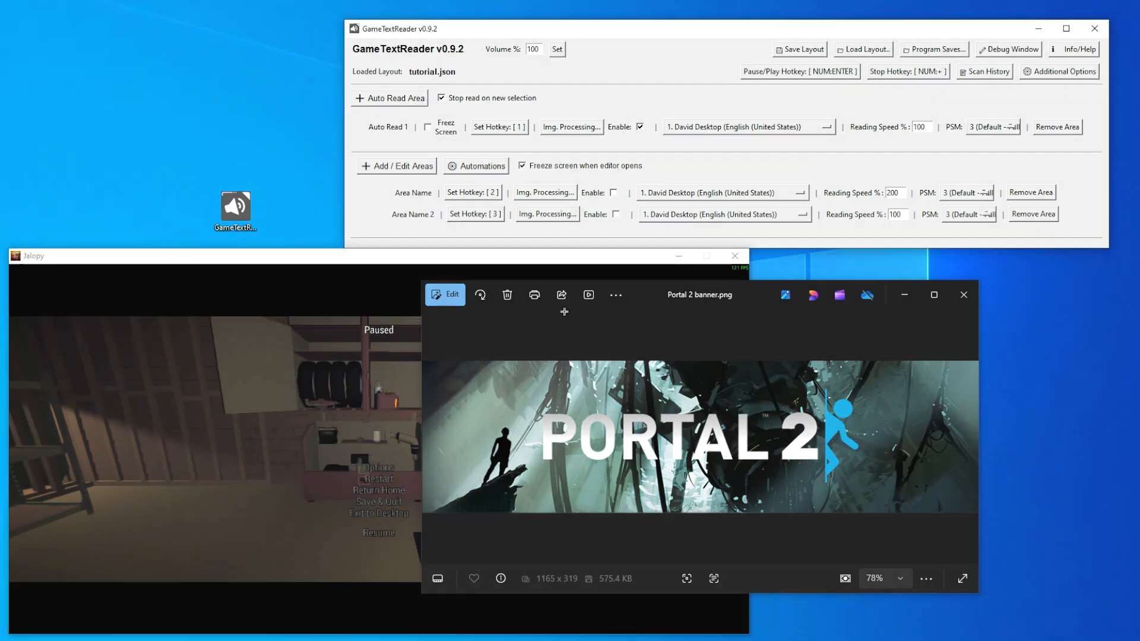
- Scan the Portal 2 banner again with Auto Read 1 and check the recognized text in the scan history
{"action": "left_click_drag", "start_coordinate": [424, 362], "coordinate": [975, 510]}
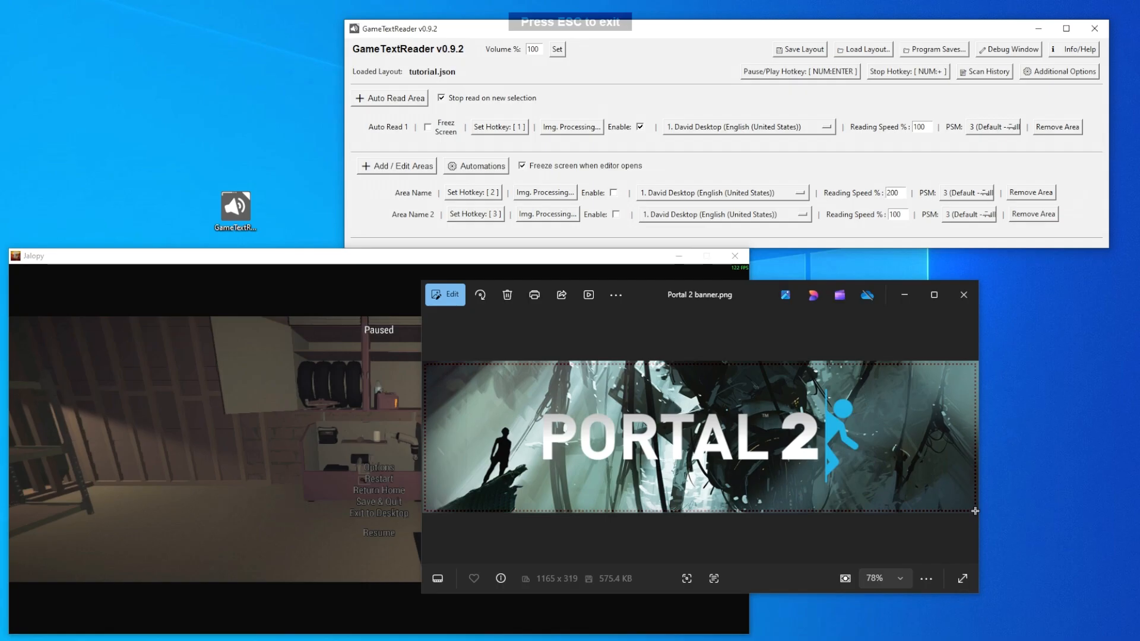
{"action": "left_click_drag", "start_coordinate": [975, 511], "coordinate": [975, 511]}
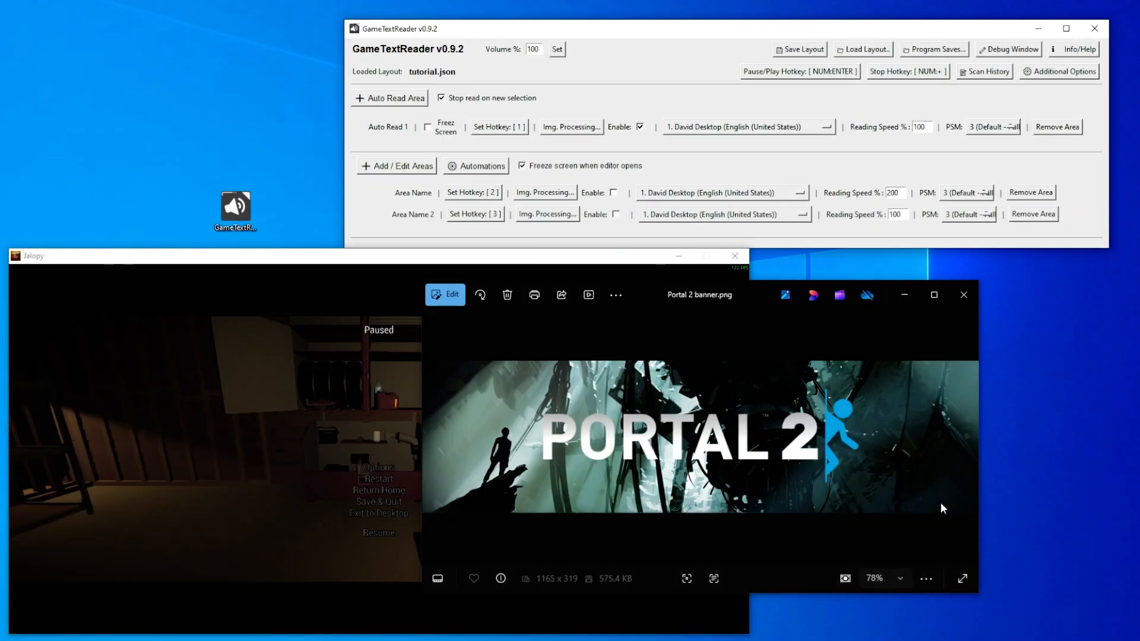
{"action": "left_click", "coordinate": [988, 74]}
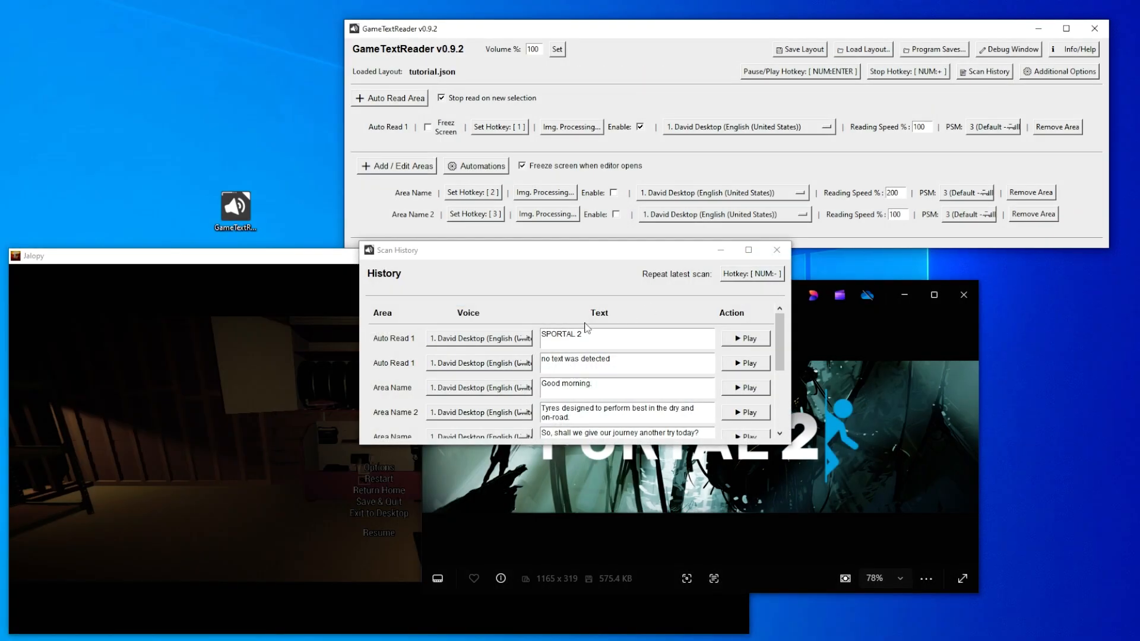
{"action": "left_click_drag", "start_coordinate": [548, 334], "coordinate": [533, 336]}
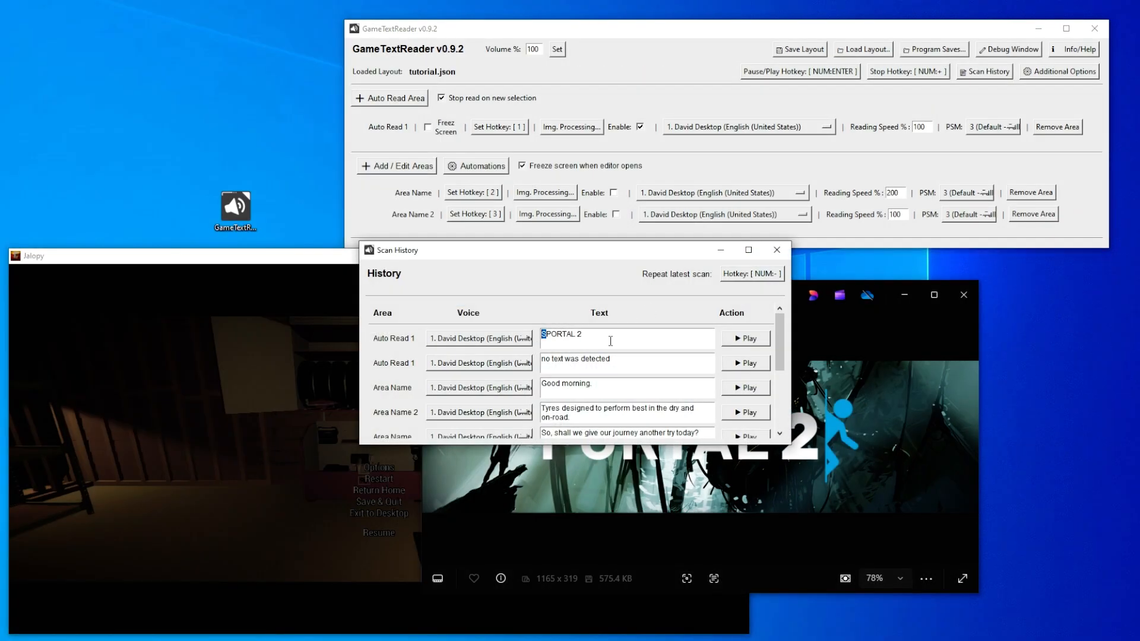
{"action": "left_click", "coordinate": [777, 251]}
- View the debug console and the image processing window for Auto Read 1, closing each one after viewing
{"action": "left_click", "coordinate": [1005, 52]}
{"action": "left_click", "coordinate": [523, 137]}
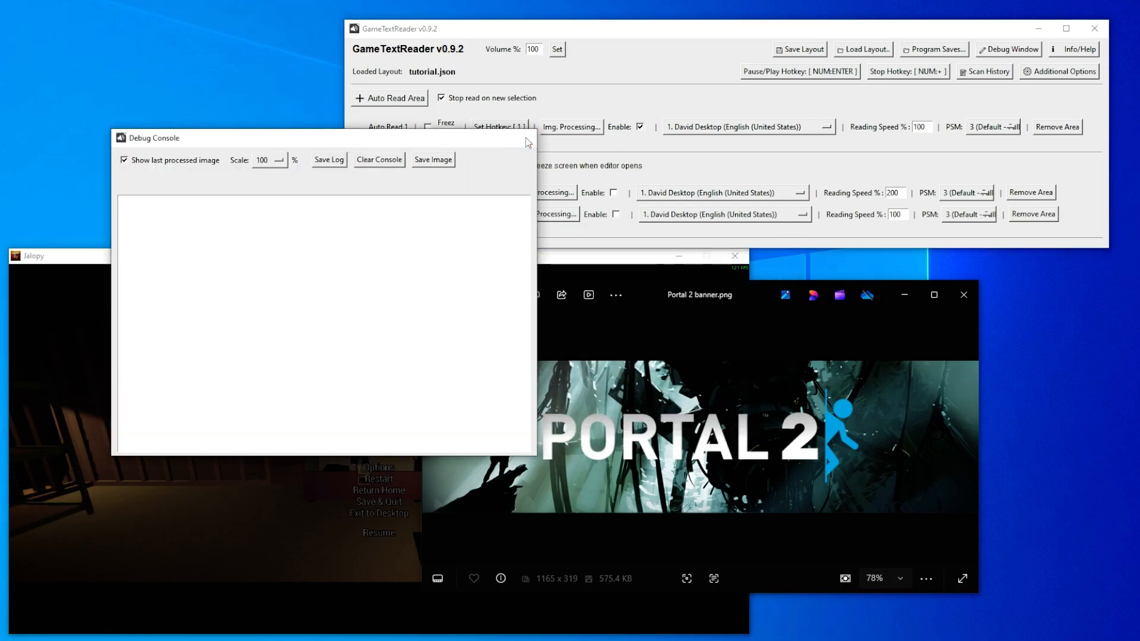
{"action": "left_click", "coordinate": [571, 126]}
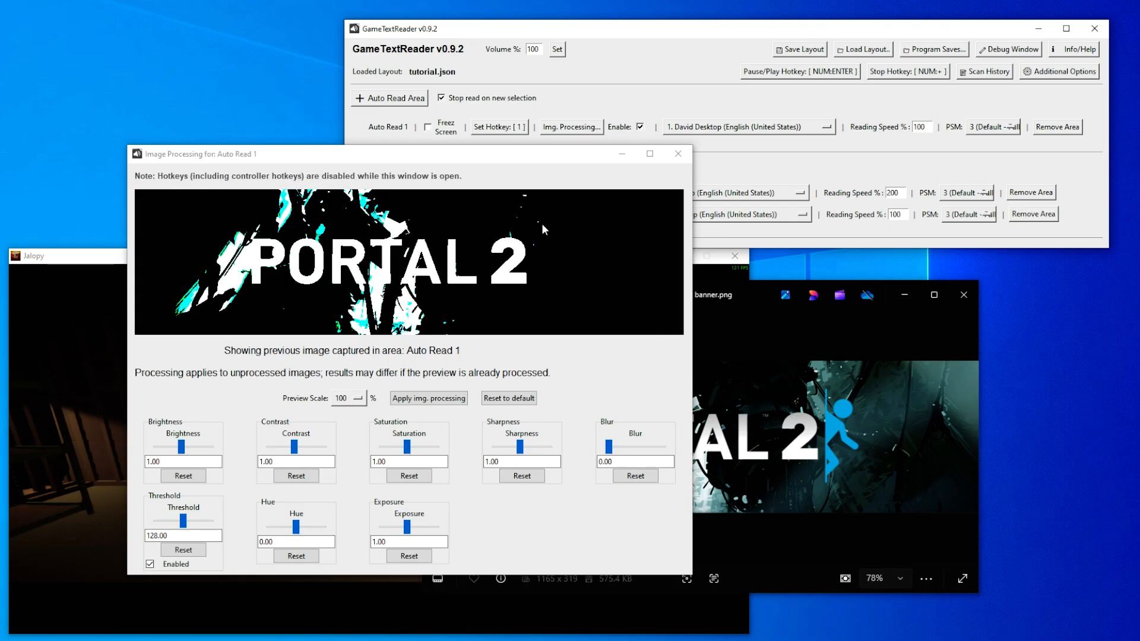
{"action": "left_click", "coordinate": [678, 155]}
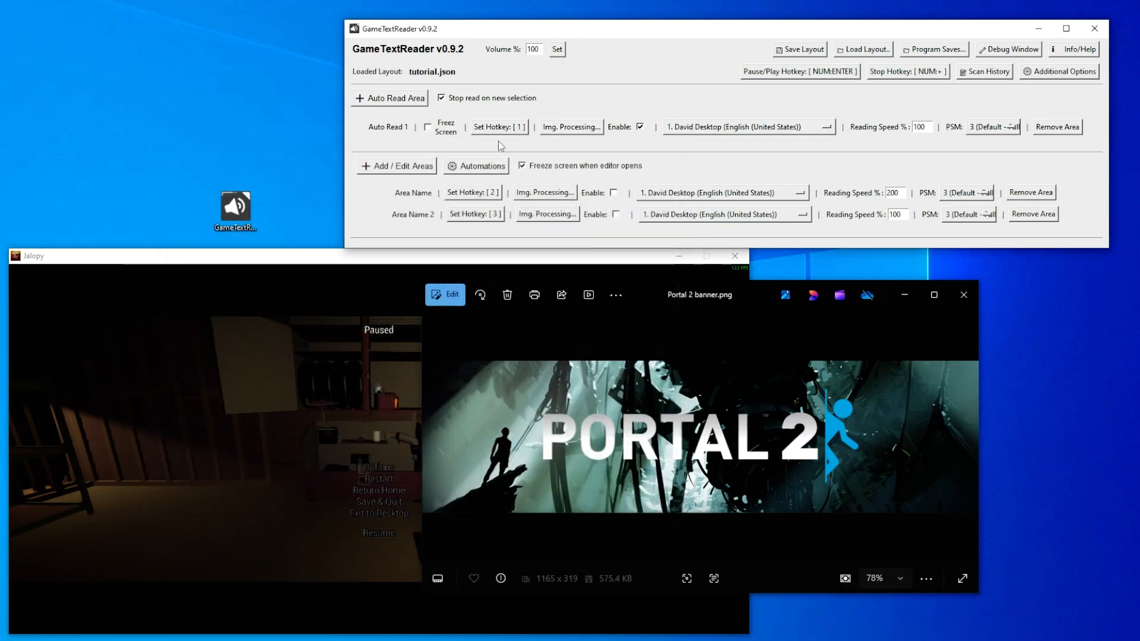
- Set the PSM of Auto Read 1 to 8 (Single word) and scan the Portal 2 banner
{"action": "left_click", "coordinate": [1013, 131]}
{"action": "left_click", "coordinate": [1009, 131]}
{"action": "left_click", "coordinate": [1011, 124]}
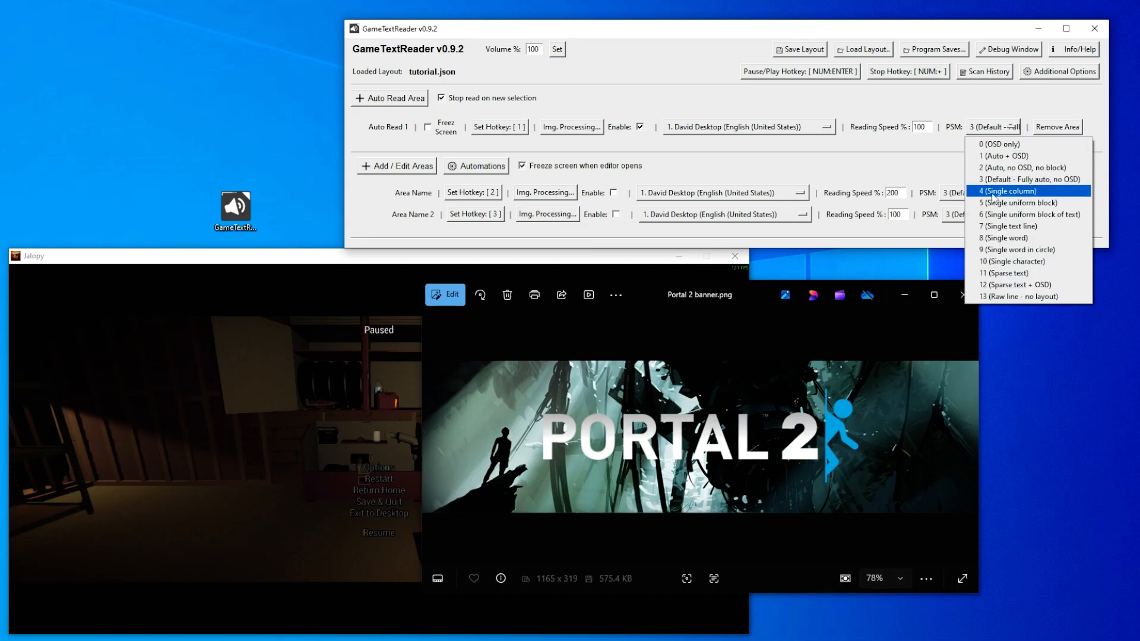
{"action": "left_click", "coordinate": [1004, 238]}
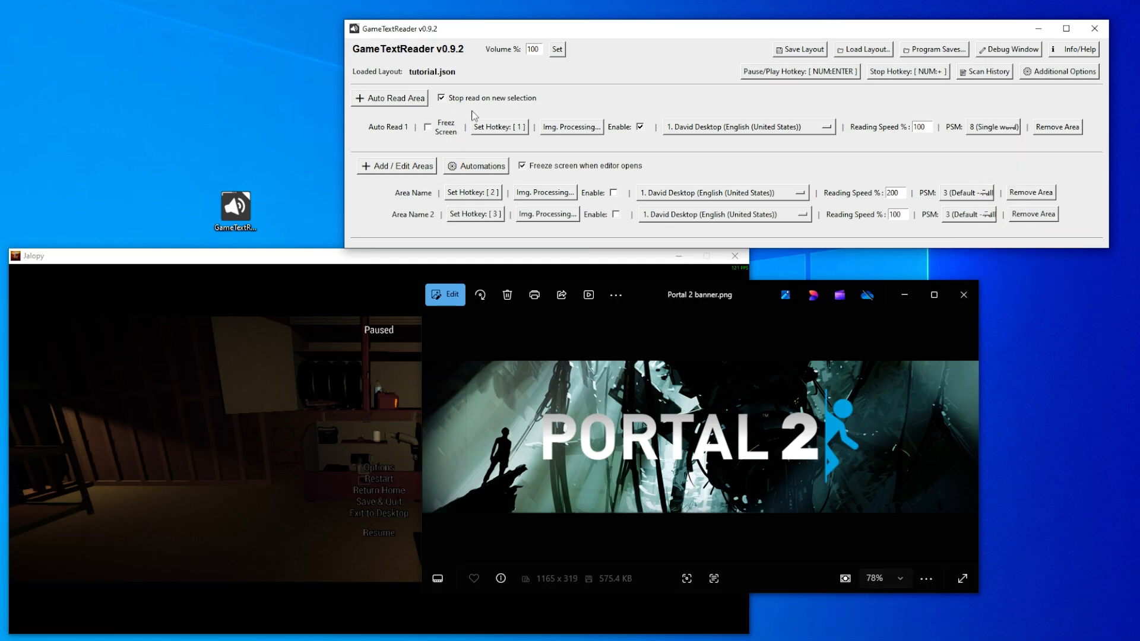
{"action": "key", "text": "1"}
{"action": "left_click_drag", "start_coordinate": [424, 366], "coordinate": [956, 504]}
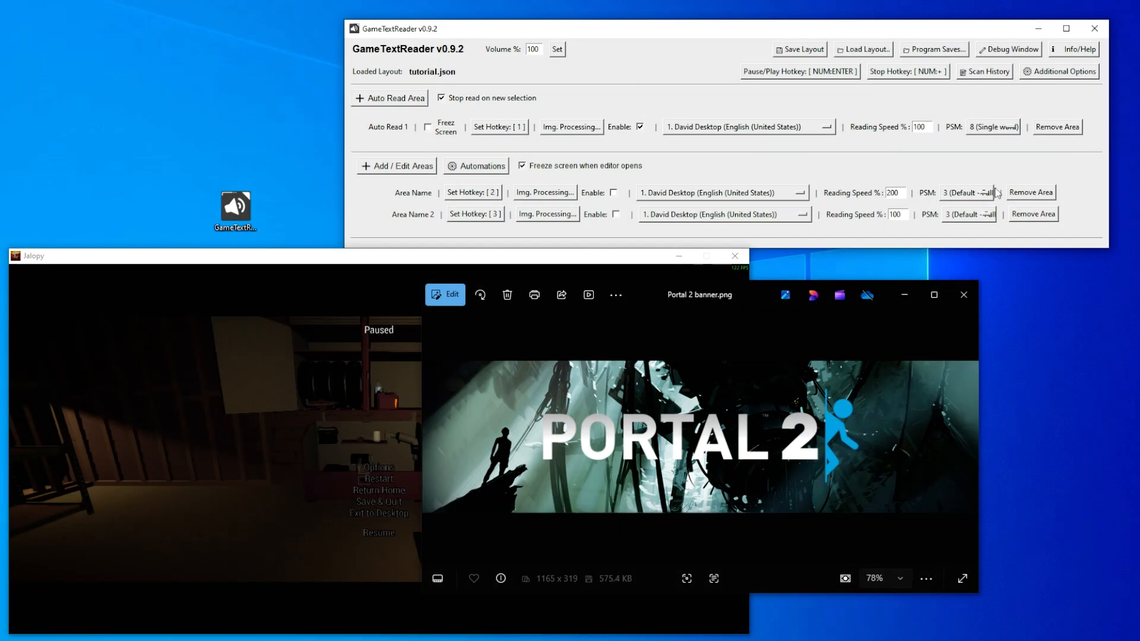
- Test Auto Read 1 on the banner with PSM 6 (Single uniform block of text), and restore PSM 3 (Default)
{"action": "left_click", "coordinate": [1015, 128]}
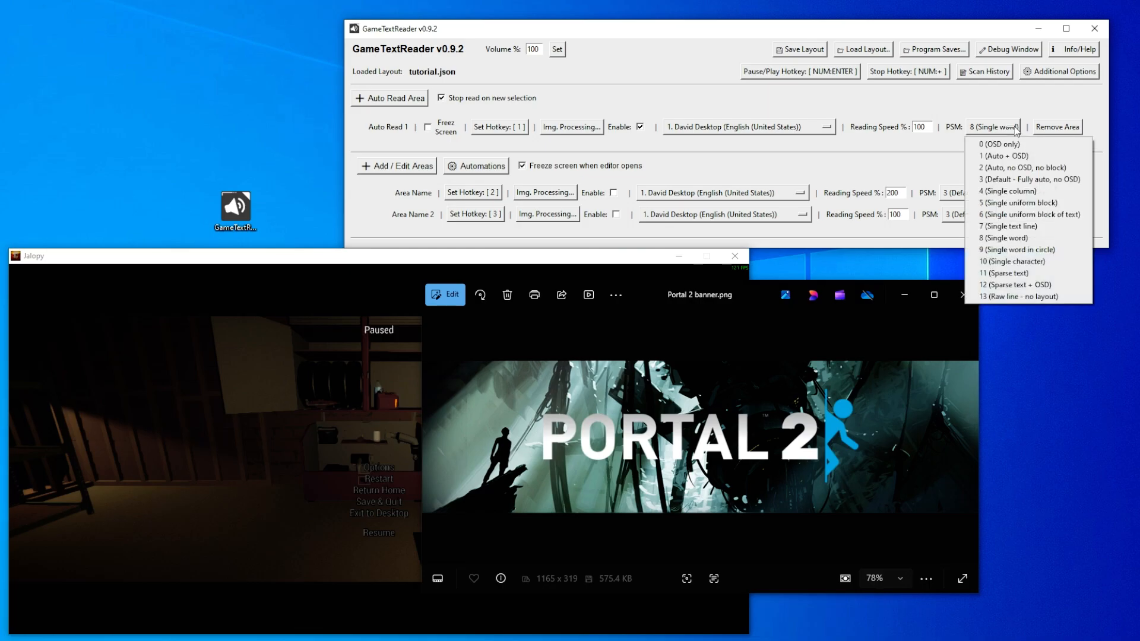
{"action": "left_click", "coordinate": [1027, 214]}
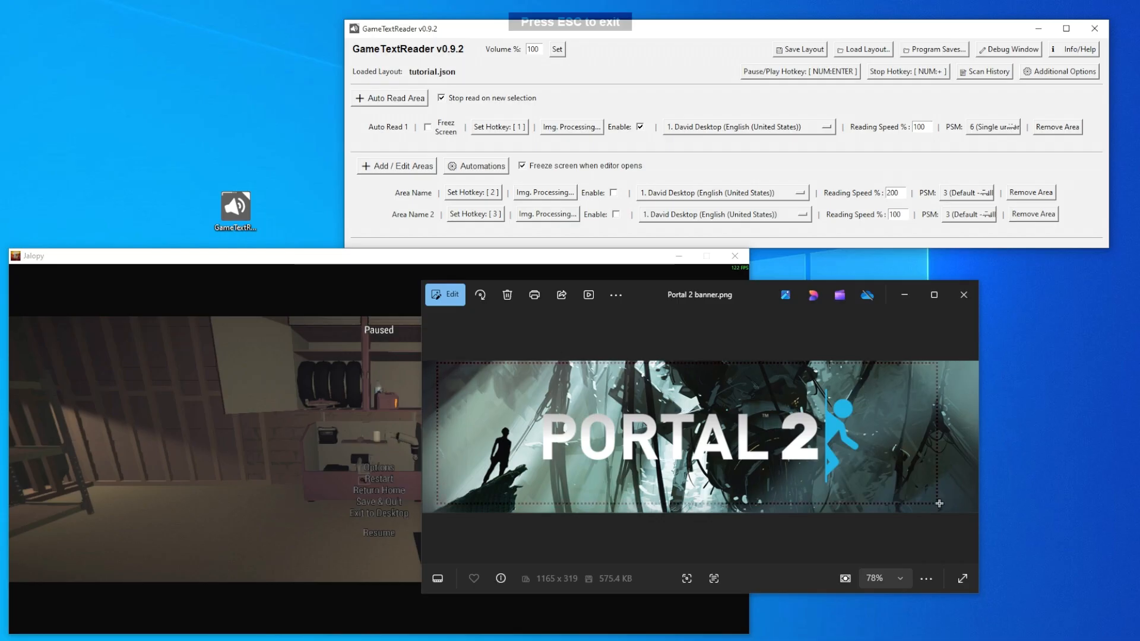
{"action": "key", "text": "1"}
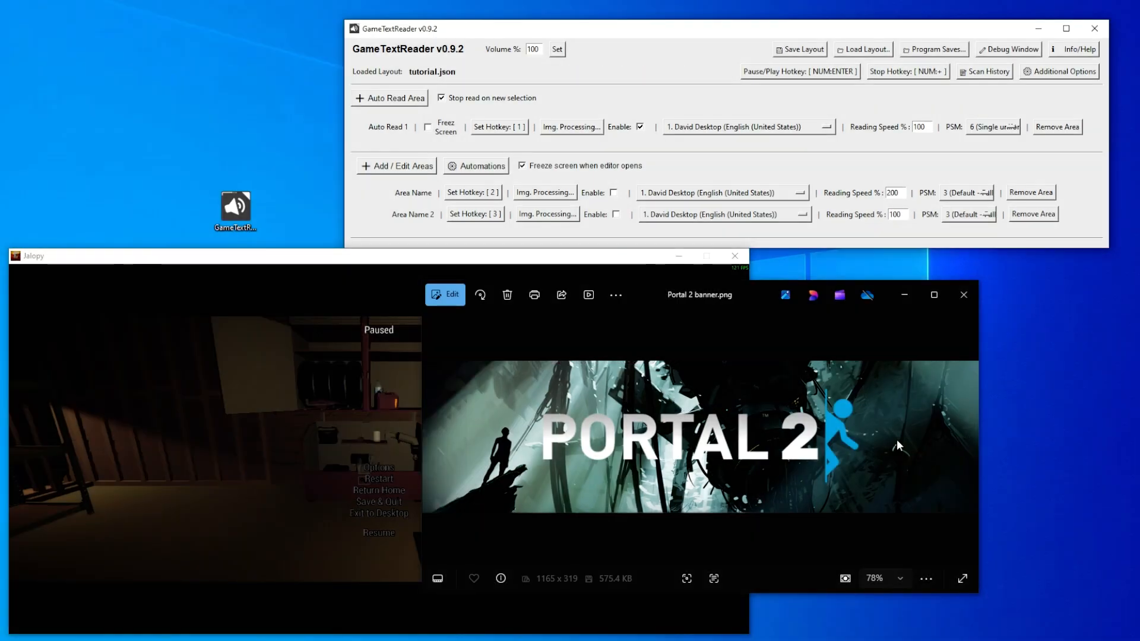
{"action": "left_click", "coordinate": [994, 126]}
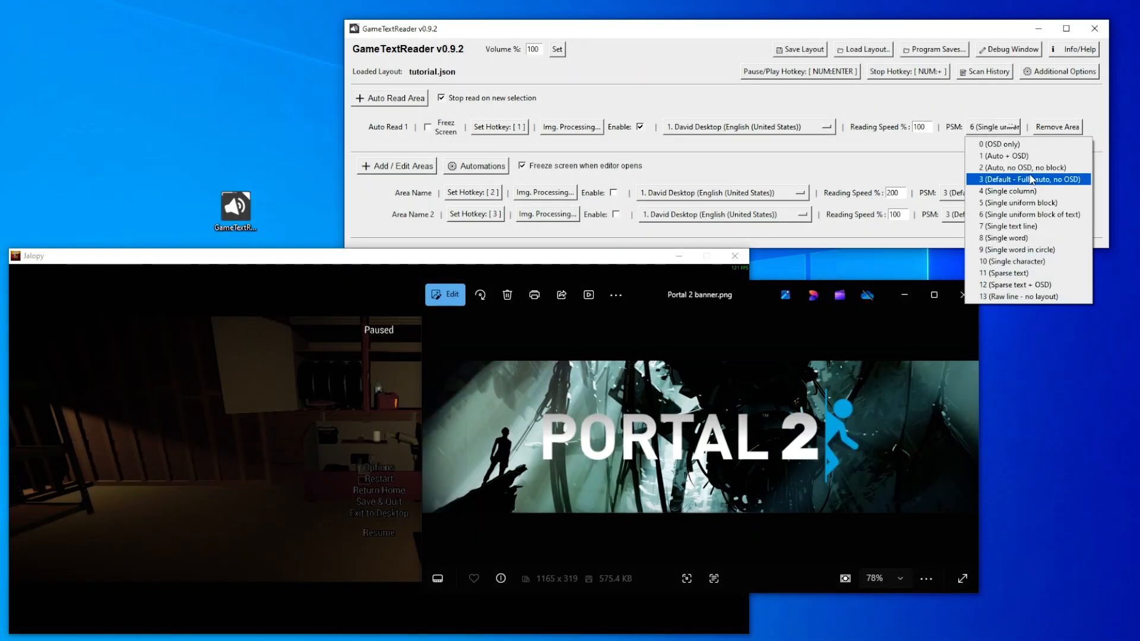
{"action": "left_click", "coordinate": [1025, 180]}
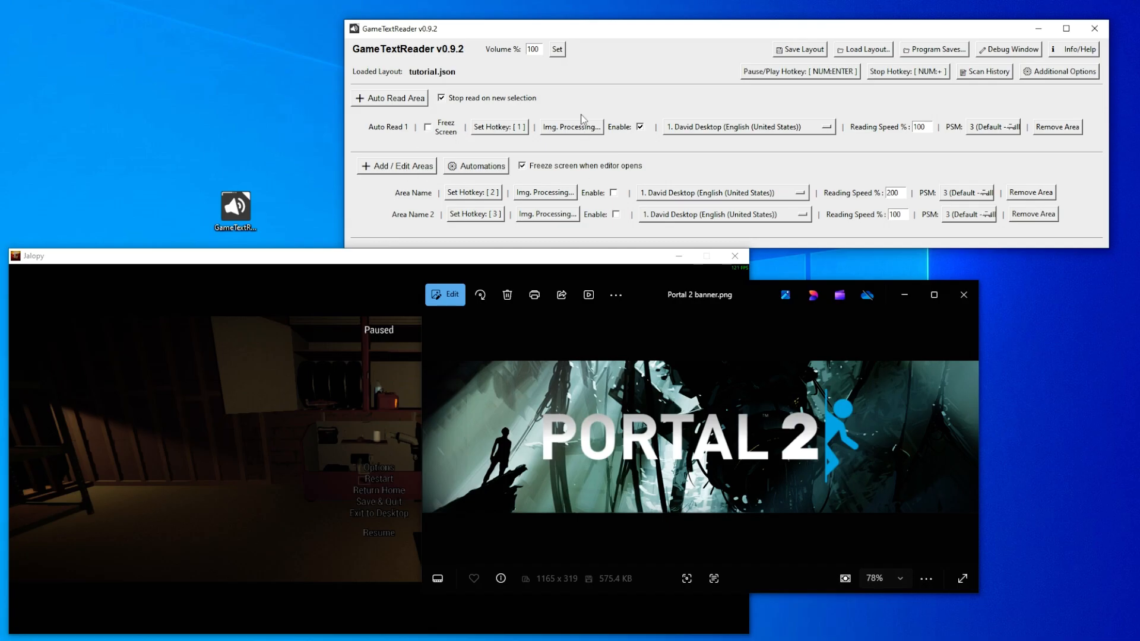
- With the debug console open, scan the desktop icon, two parts of the Jalopy scene and part of the banner to compare the processed images
{"action": "left_click", "coordinate": [1008, 54]}
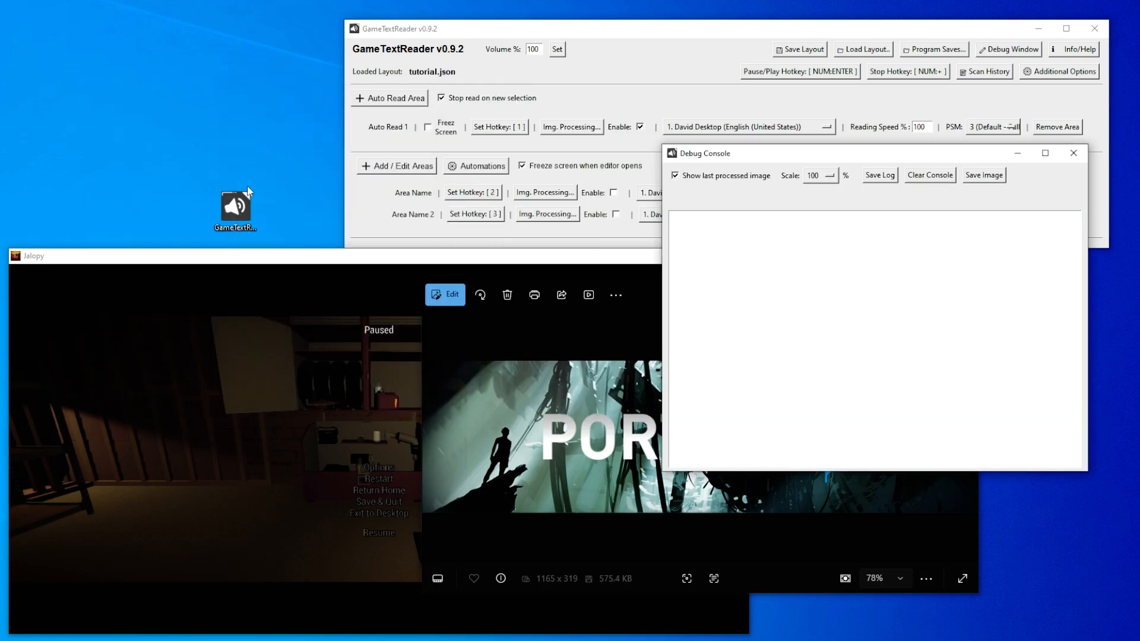
{"action": "key", "text": "1"}
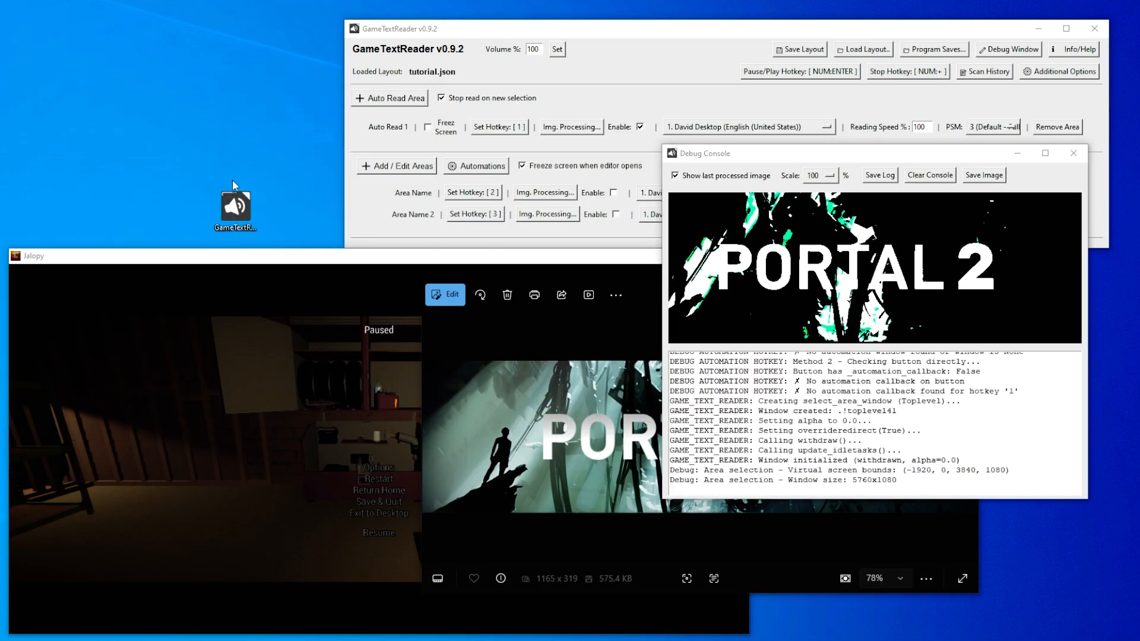
{"action": "left_click_drag", "start_coordinate": [206, 165], "coordinate": [297, 248]}
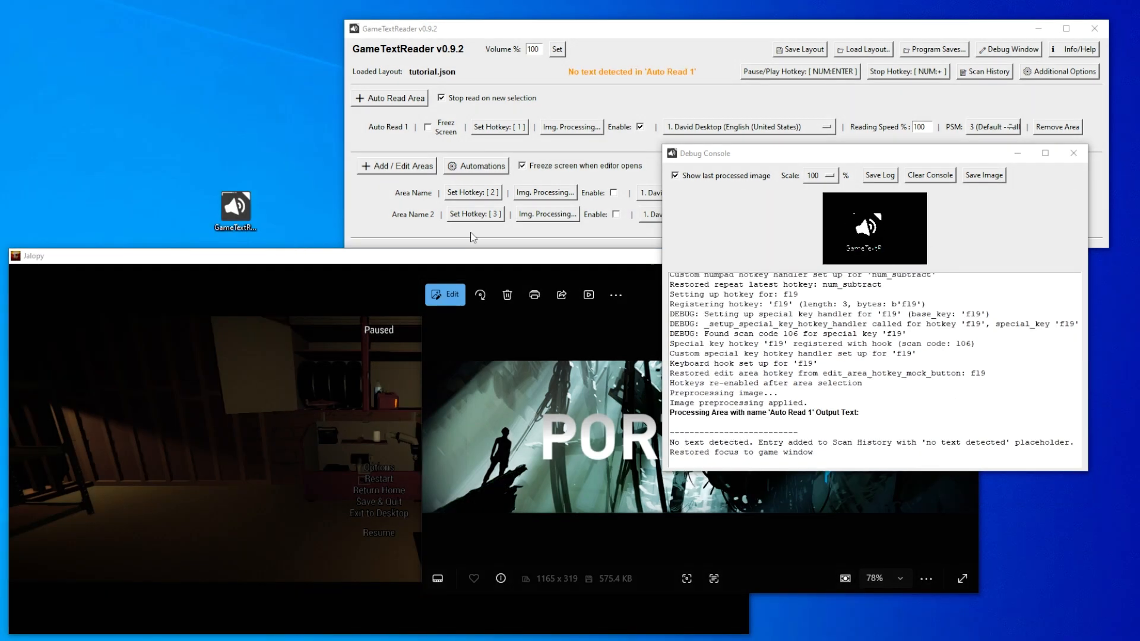
{"action": "key", "text": "1"}
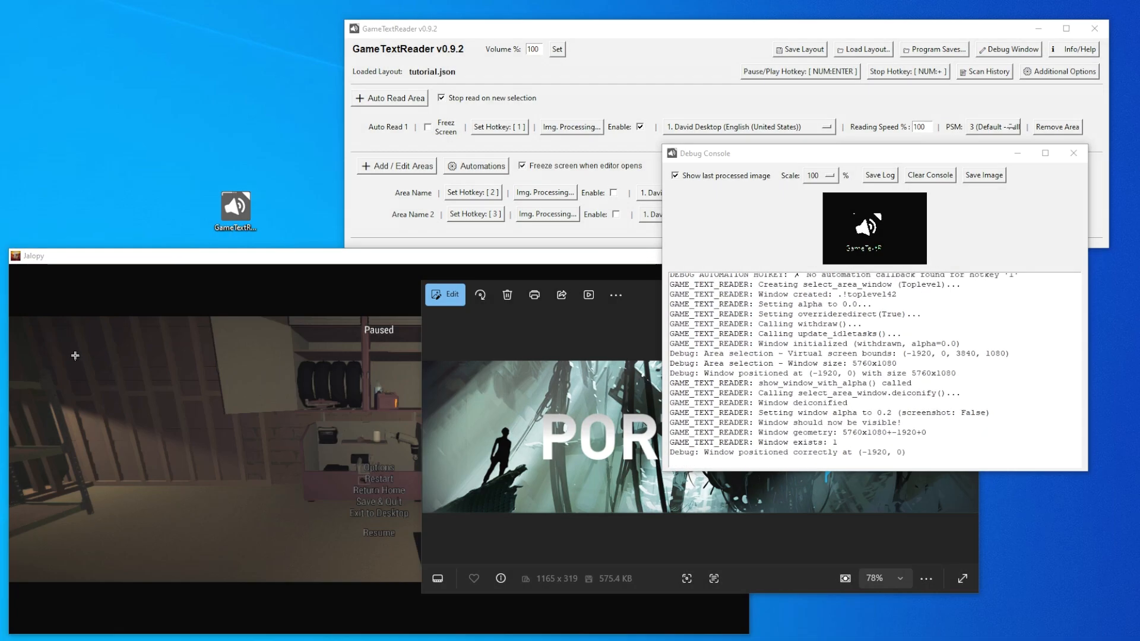
{"action": "left_click_drag", "start_coordinate": [76, 352], "coordinate": [281, 468]}
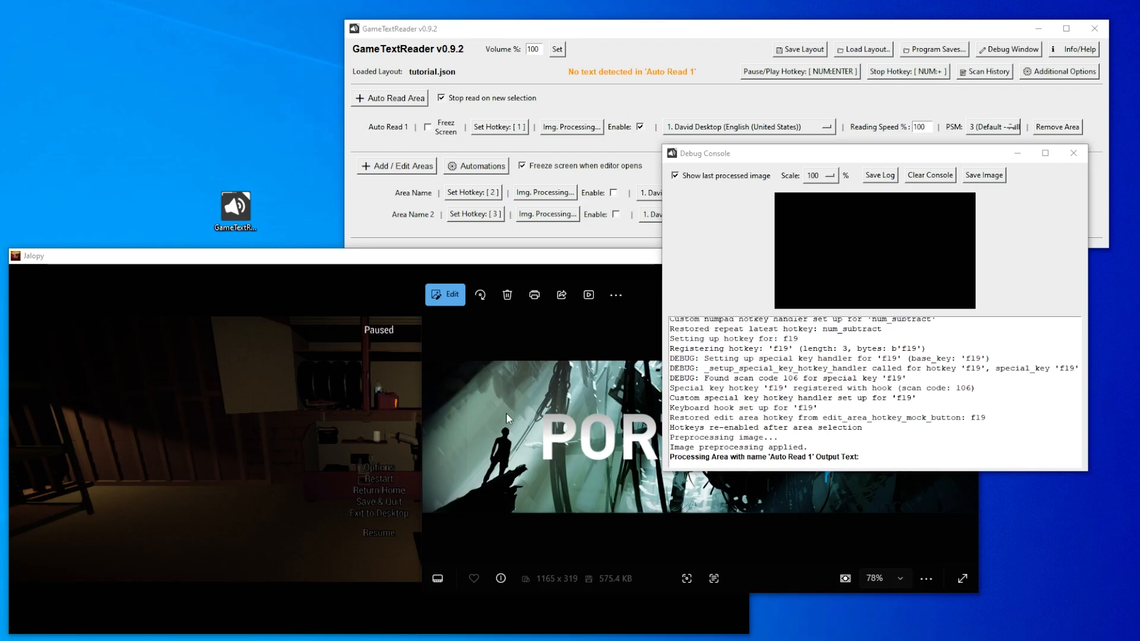
{"action": "key", "text": "1"}
{"action": "left_click_drag", "start_coordinate": [271, 329], "coordinate": [416, 465]}
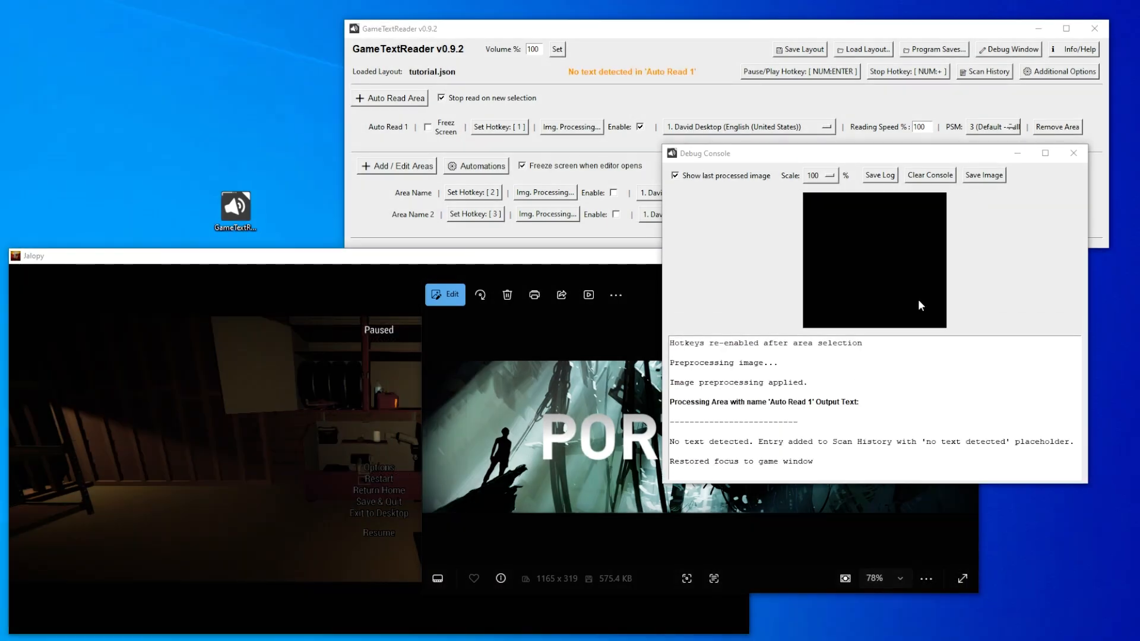
{"action": "key", "text": "1"}
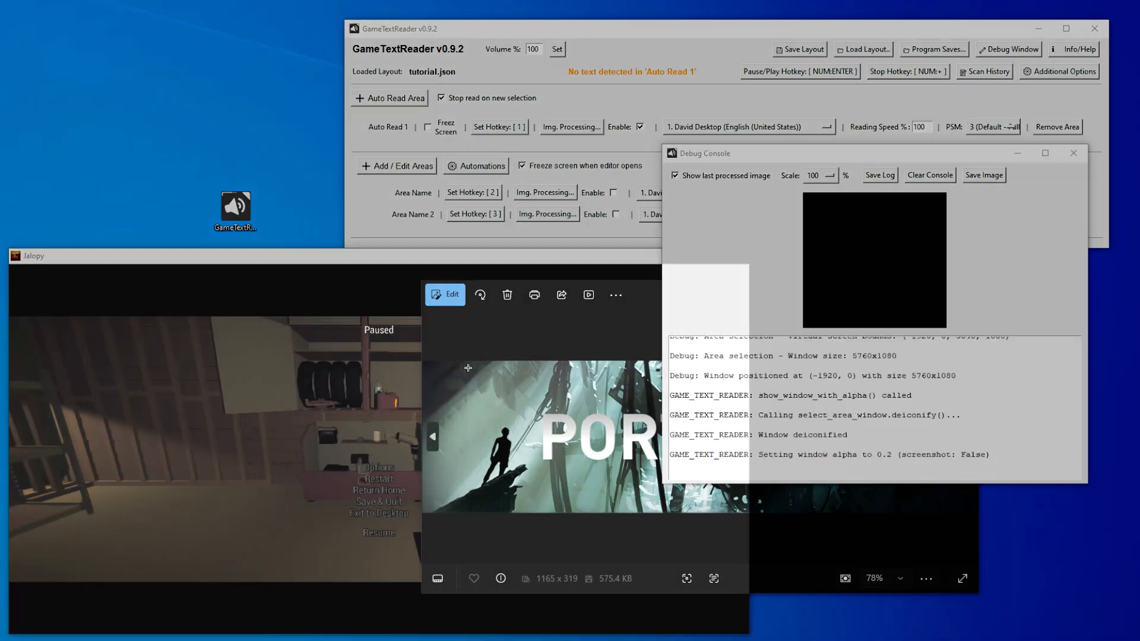
{"action": "left_click_drag", "start_coordinate": [463, 366], "coordinate": [656, 483]}
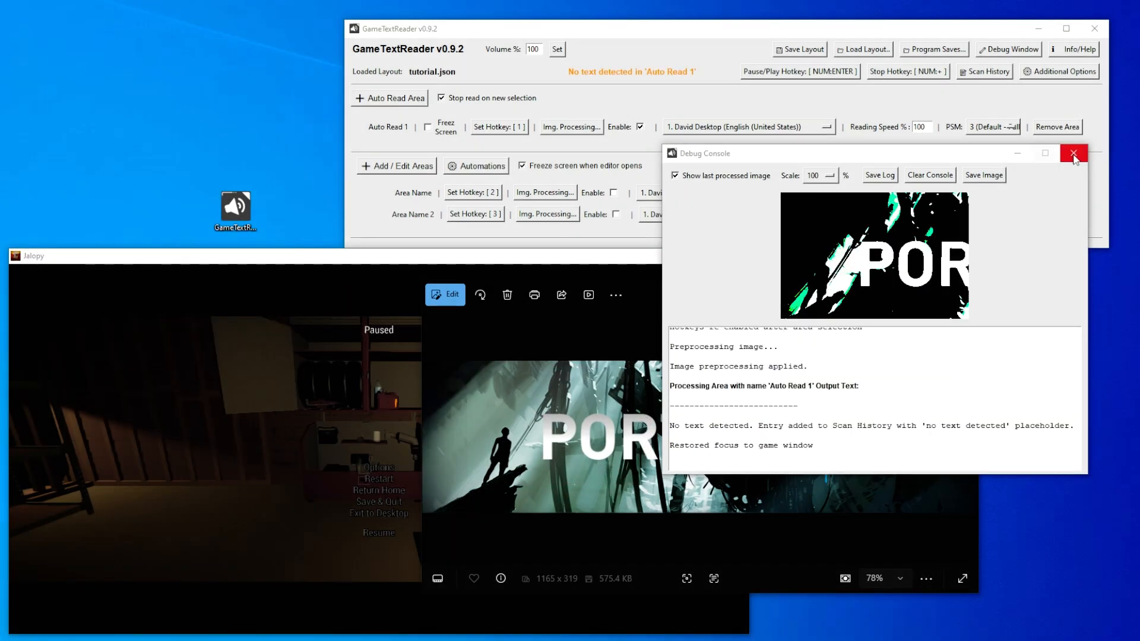
{"action": "left_click", "coordinate": [1073, 153]}
- Disable Auto Read 1 and close the Portal 2 banner image, checking the existing read areas in the area editor
{"action": "left_click", "coordinate": [640, 127]}
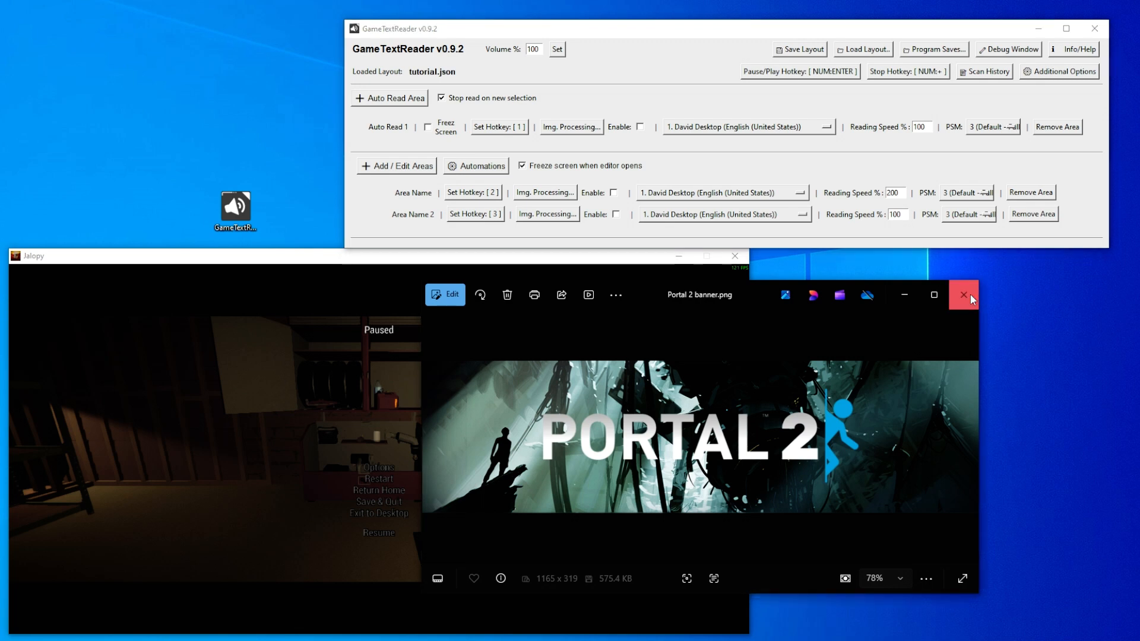
{"action": "left_click", "coordinate": [970, 294]}
{"action": "key", "text": "F19"}
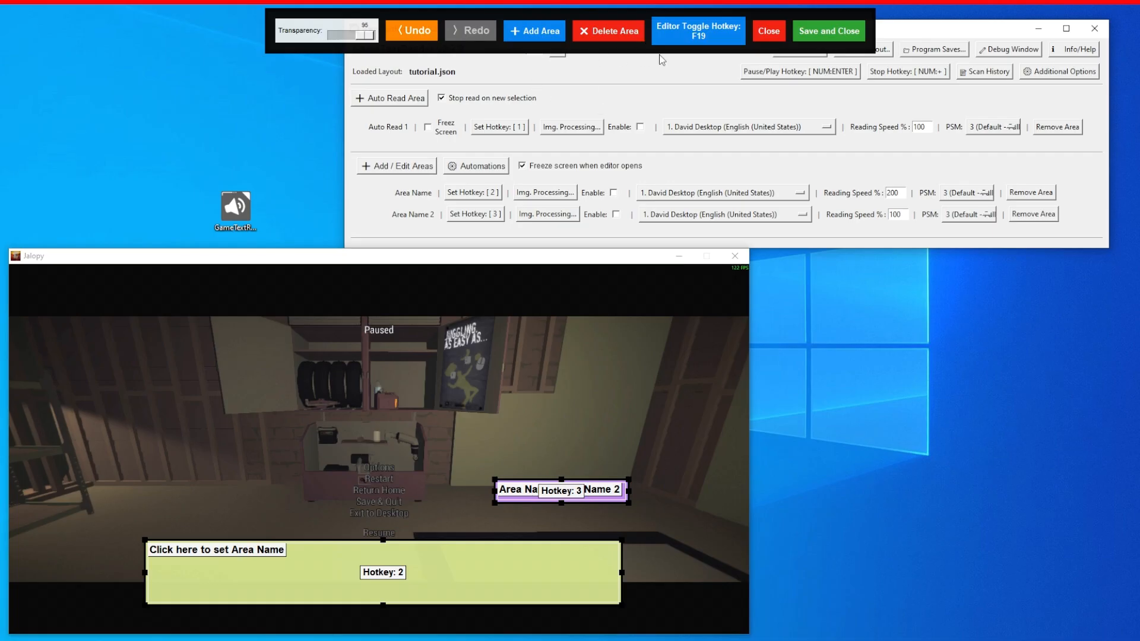
{"action": "key", "text": "F19"}
- Open the Automations window beside the game, and resume Jalopy to bring up the Car Jack note at the cabinet
{"action": "left_click", "coordinate": [483, 169]}
{"action": "left_click_drag", "start_coordinate": [521, 164], "coordinate": [793, 121]}
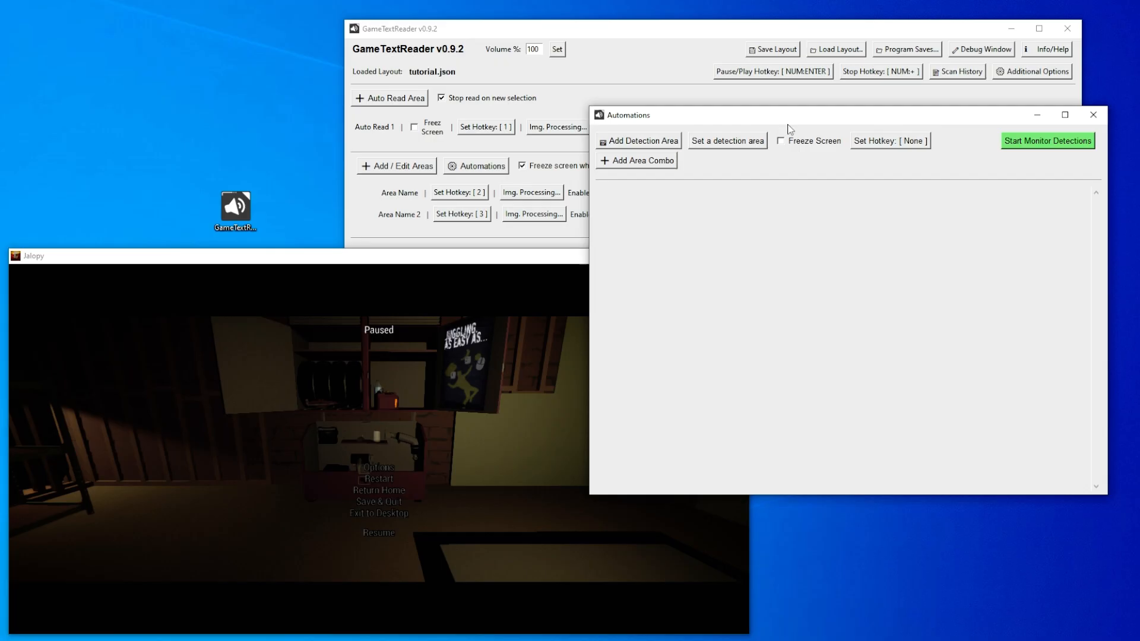
{"action": "left_click", "coordinate": [503, 385]}
{"action": "key", "text": "Escape"}
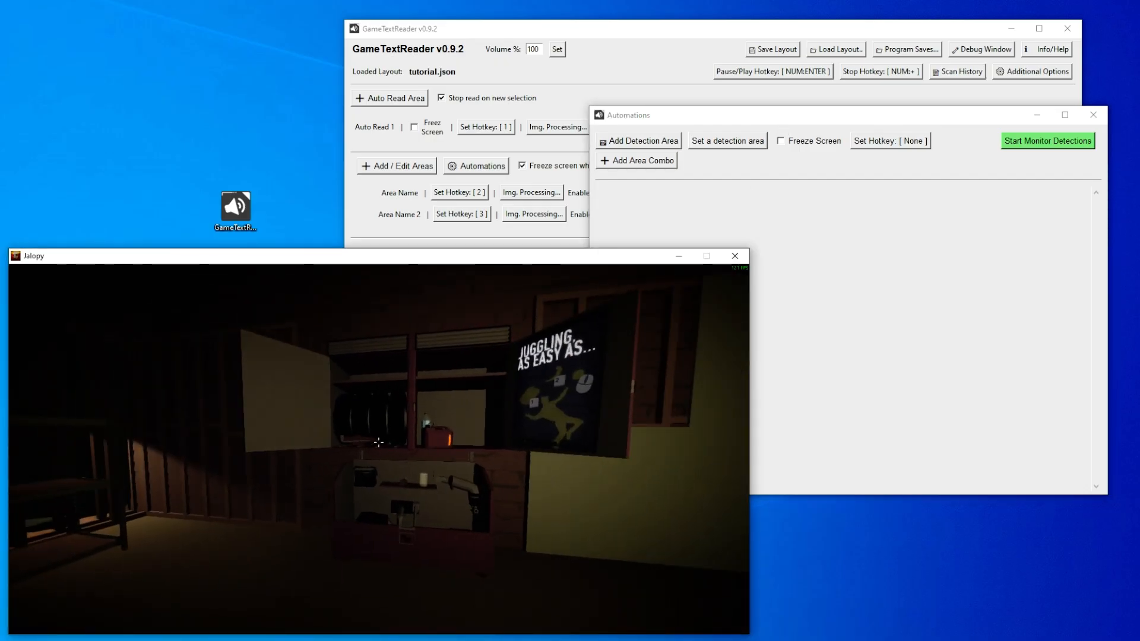
{"action": "key", "text": "w"}
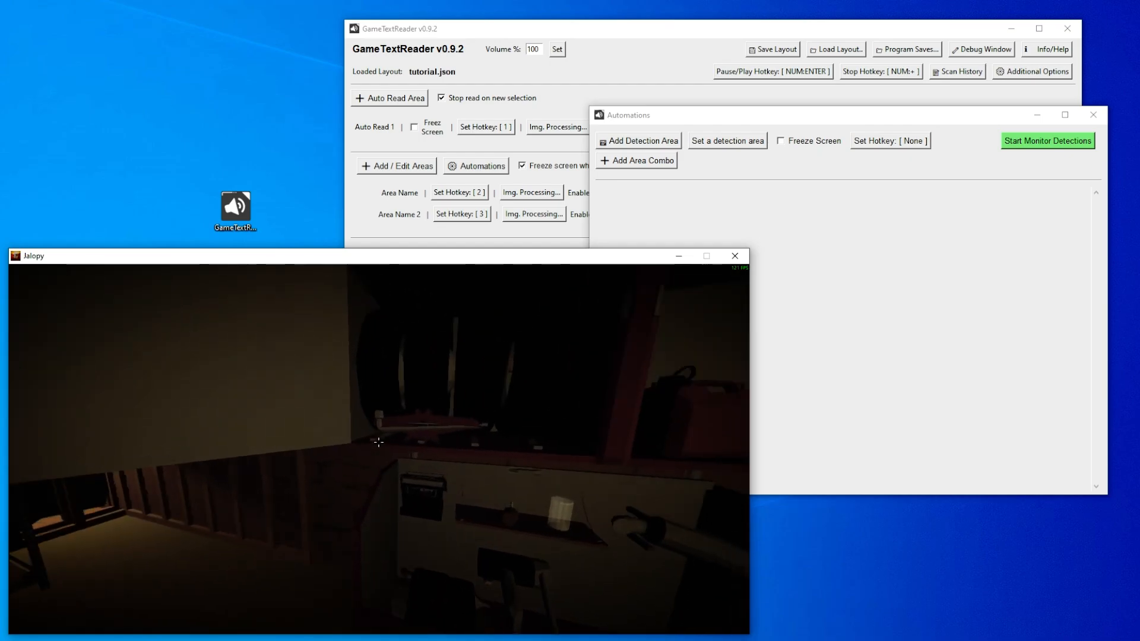
{"action": "key", "text": "w"}
{"action": "mouse_move", "coordinate": [380, 444]}
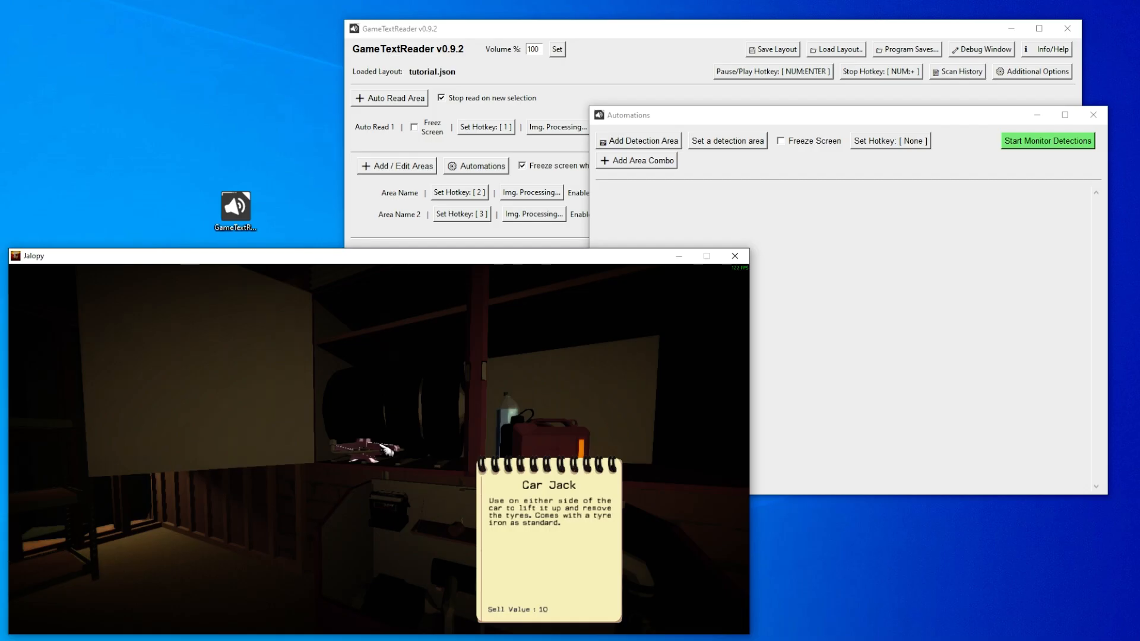
- Move Area Name 2 onto the description on the Car Jack note and save the area layout
{"action": "key", "text": "F19"}
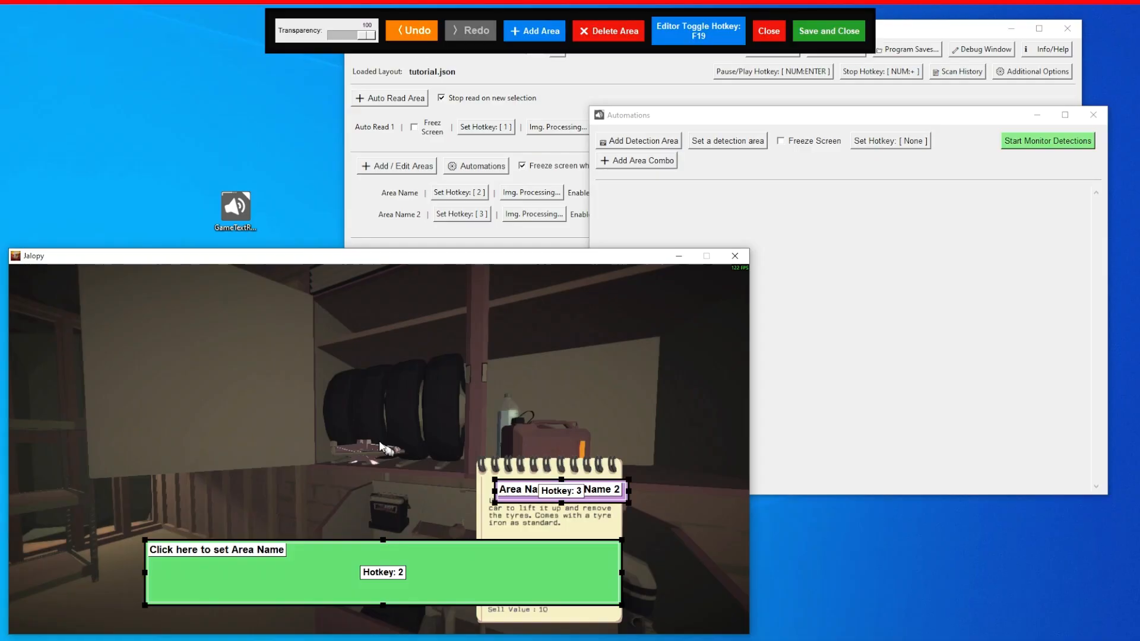
{"action": "mouse_move", "coordinate": [607, 500]}
{"action": "left_mouse_down"}
{"action": "mouse_move", "coordinate": [596, 531]}
{"action": "mouse_move", "coordinate": [598, 517]}
{"action": "left_mouse_up"}
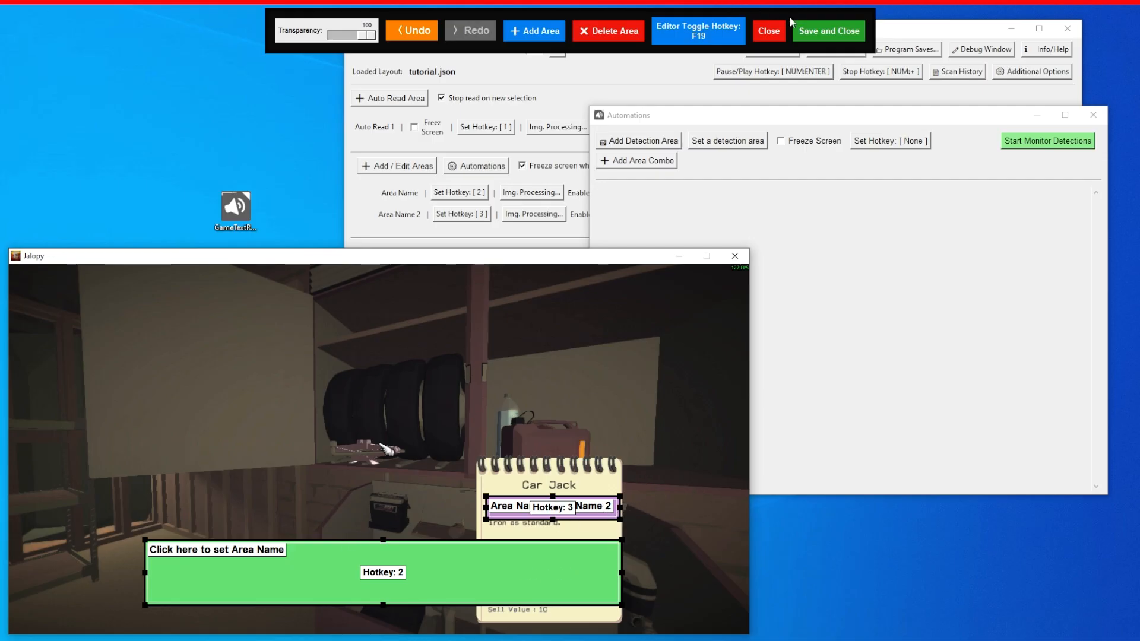
{"action": "left_click", "coordinate": [815, 35]}
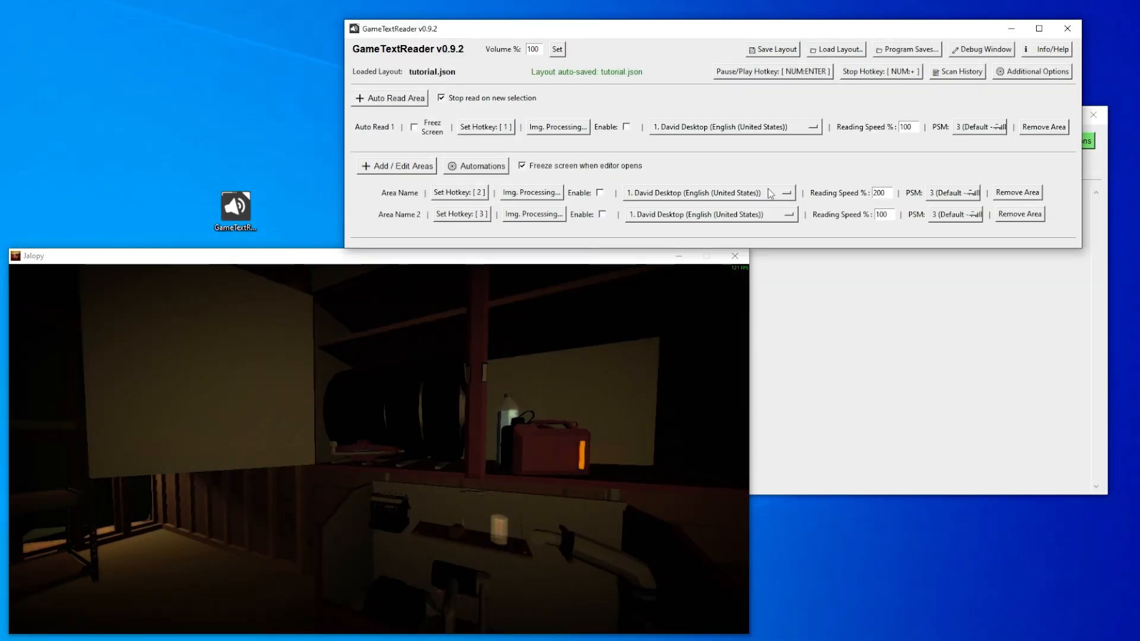
- Add a detection area in Automations, enable Freeze Screen and assign NUM:* as the hotkey for setting a detection area
{"action": "left_click", "coordinate": [924, 344]}
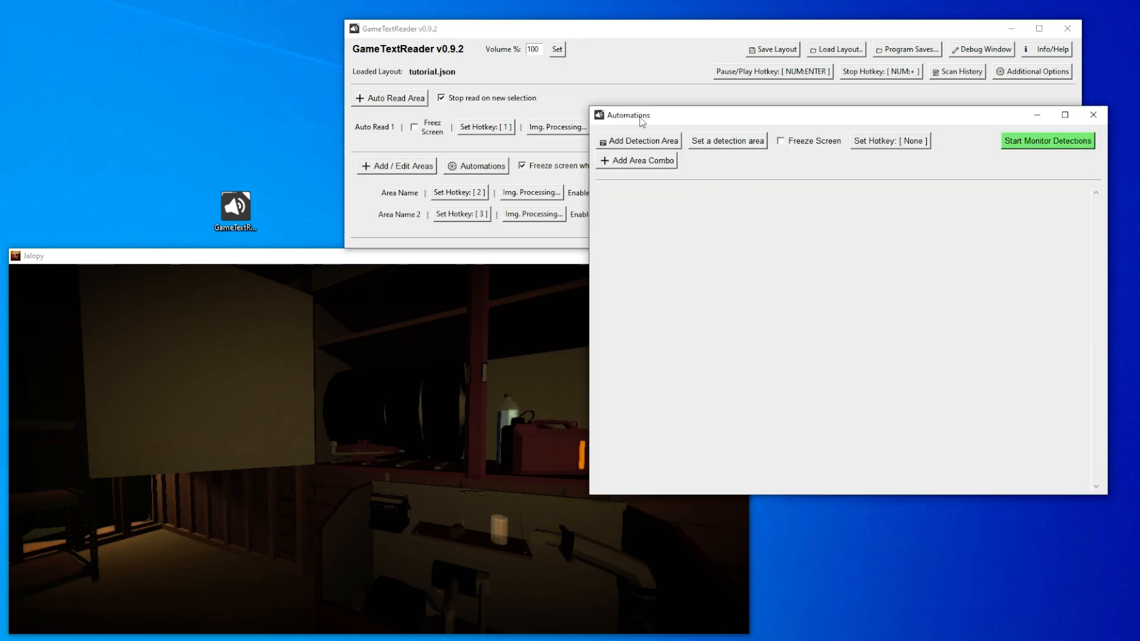
{"action": "left_click", "coordinate": [645, 143]}
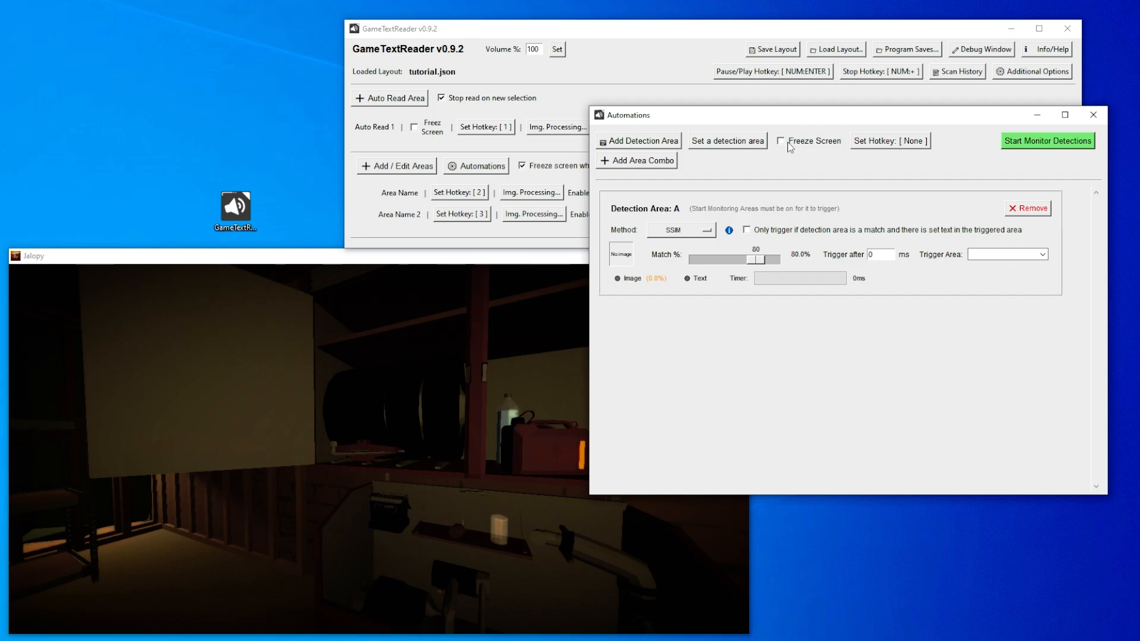
{"action": "mouse_move", "coordinate": [438, 428]}
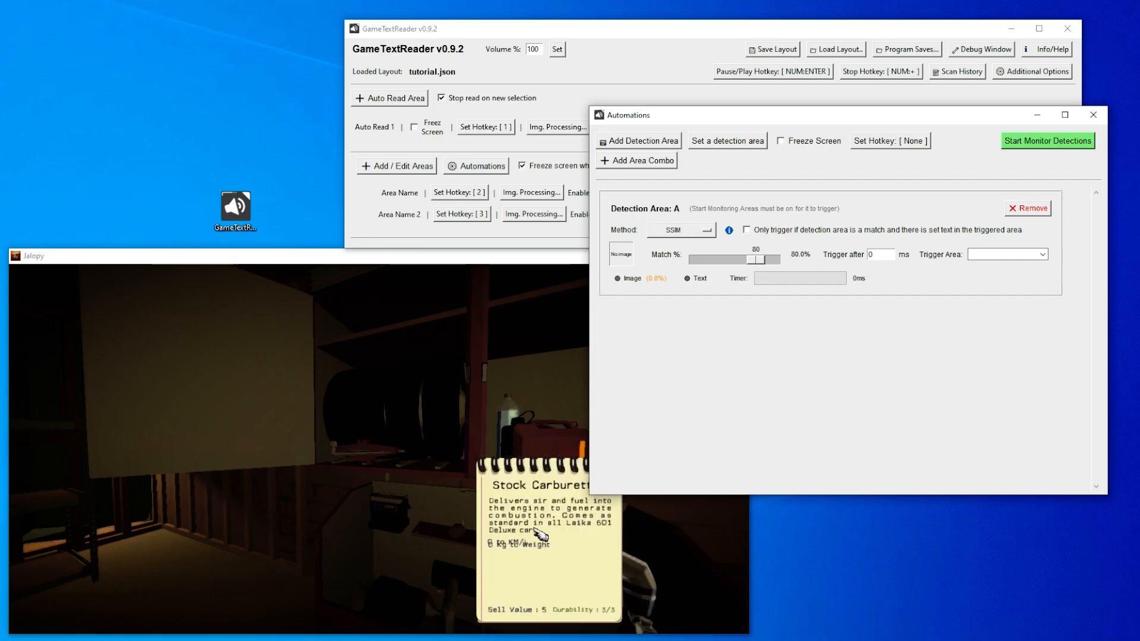
{"action": "left_click", "coordinate": [792, 145]}
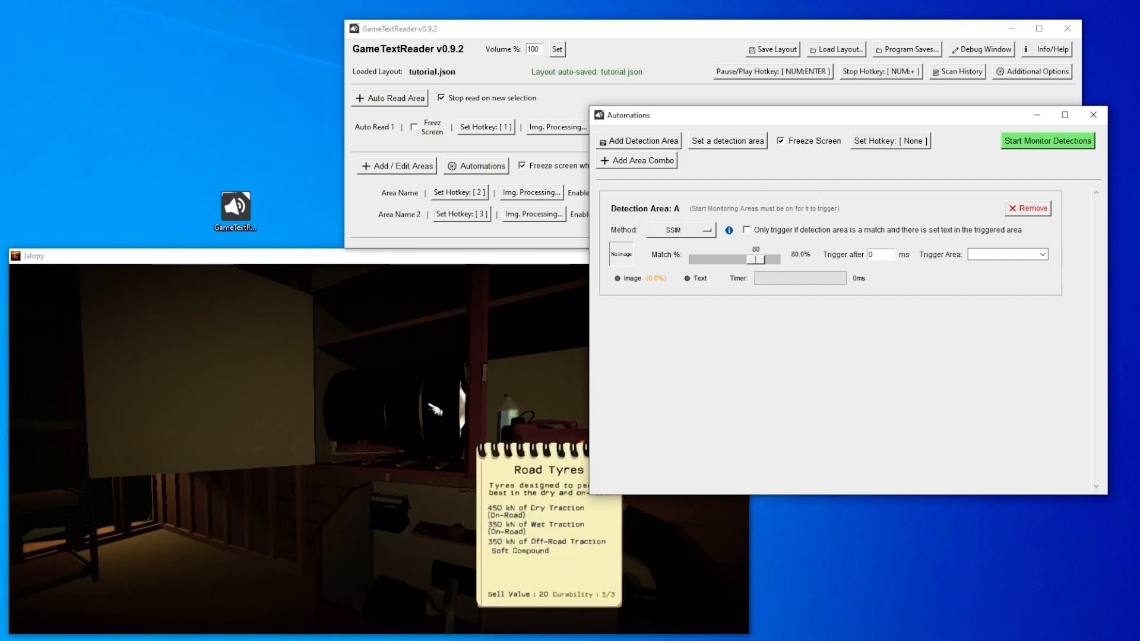
{"action": "left_click", "coordinate": [897, 144]}
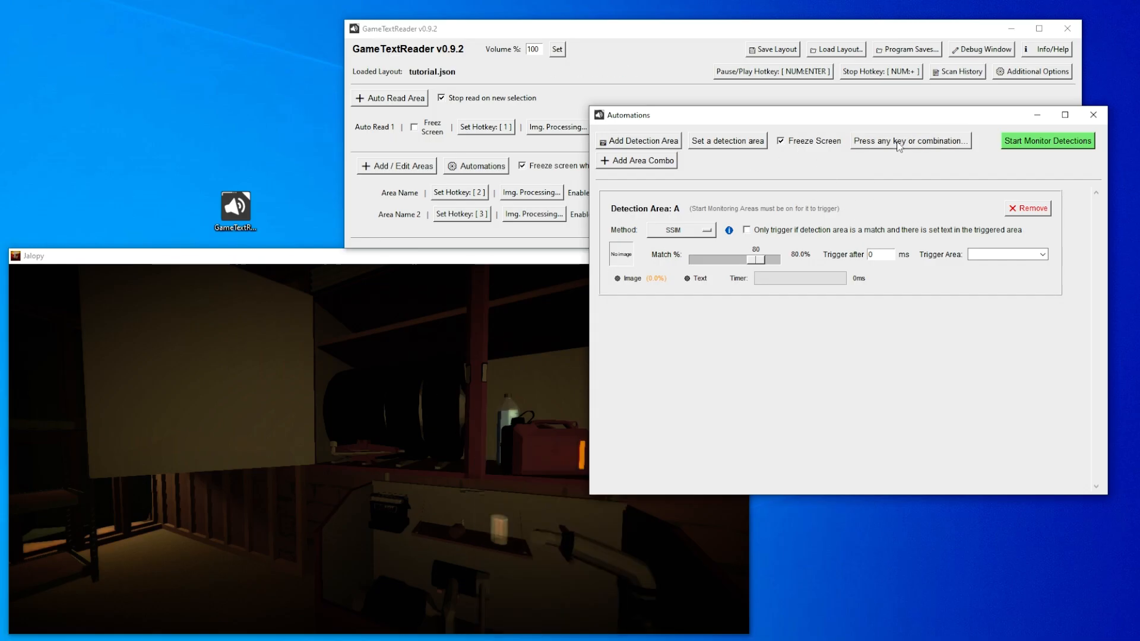
{"action": "key", "text": "KP_Multiply"}
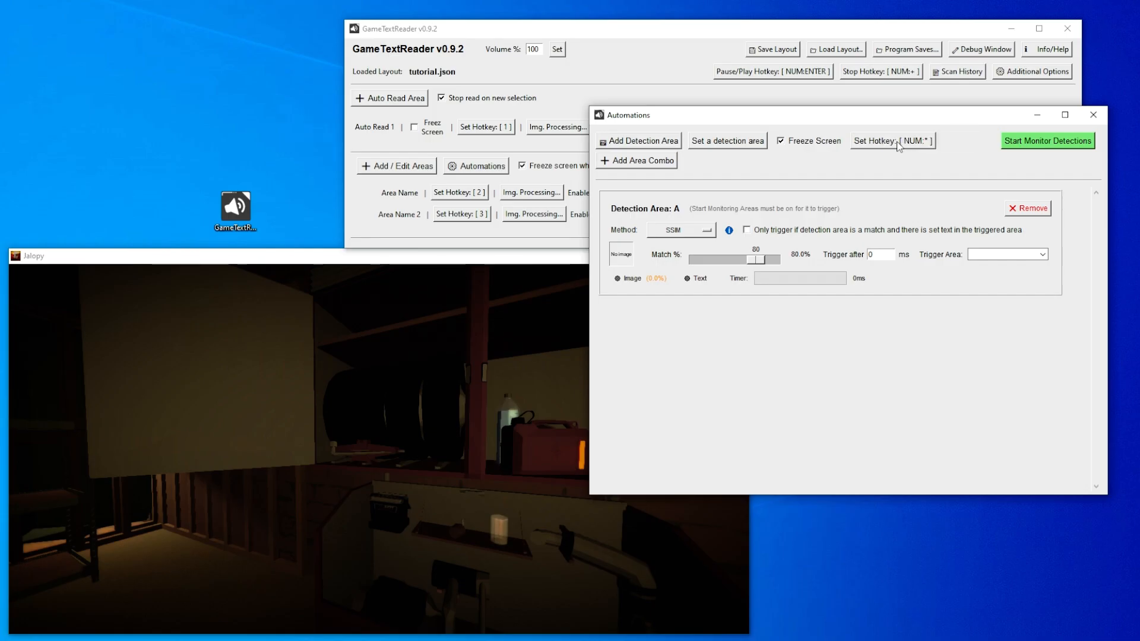
- Capture a small blank patch beside the Road Tyres note's title and assign it as the image for Detection Area A
{"action": "left_click", "coordinate": [530, 262]}
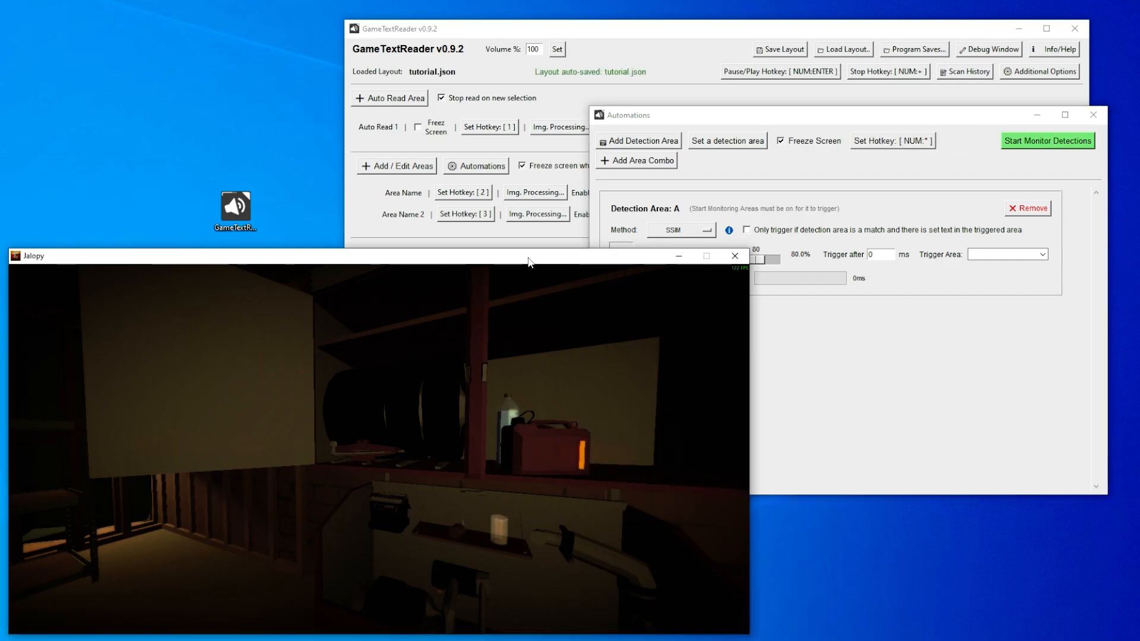
{"action": "key", "text": "KP_Multiply"}
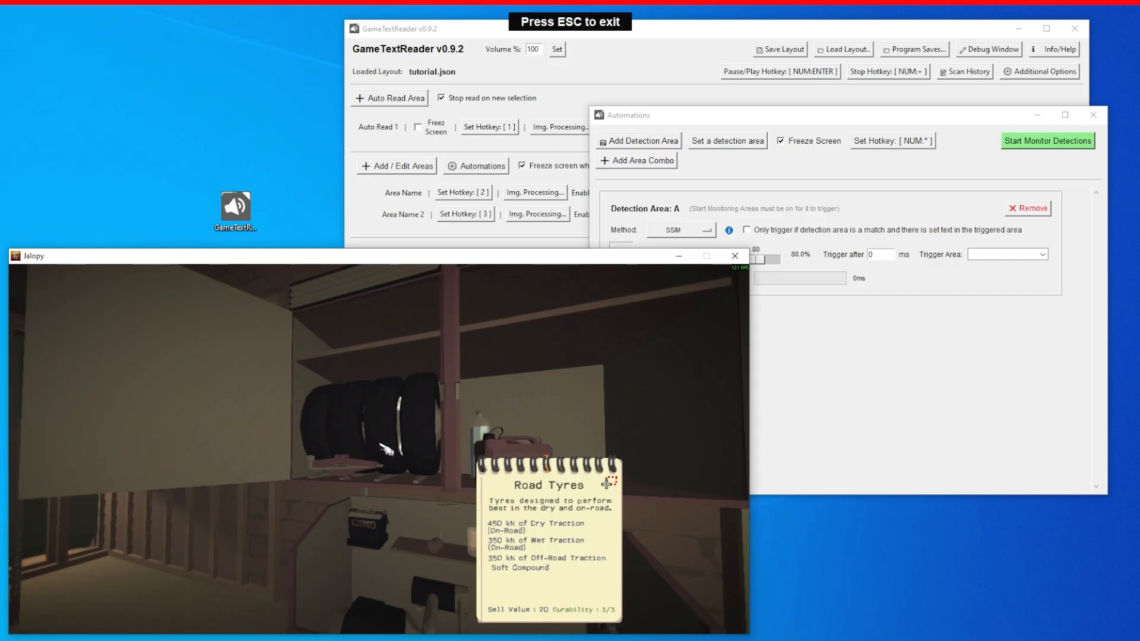
{"action": "left_click_drag", "start_coordinate": [608, 485], "coordinate": [600, 486]}
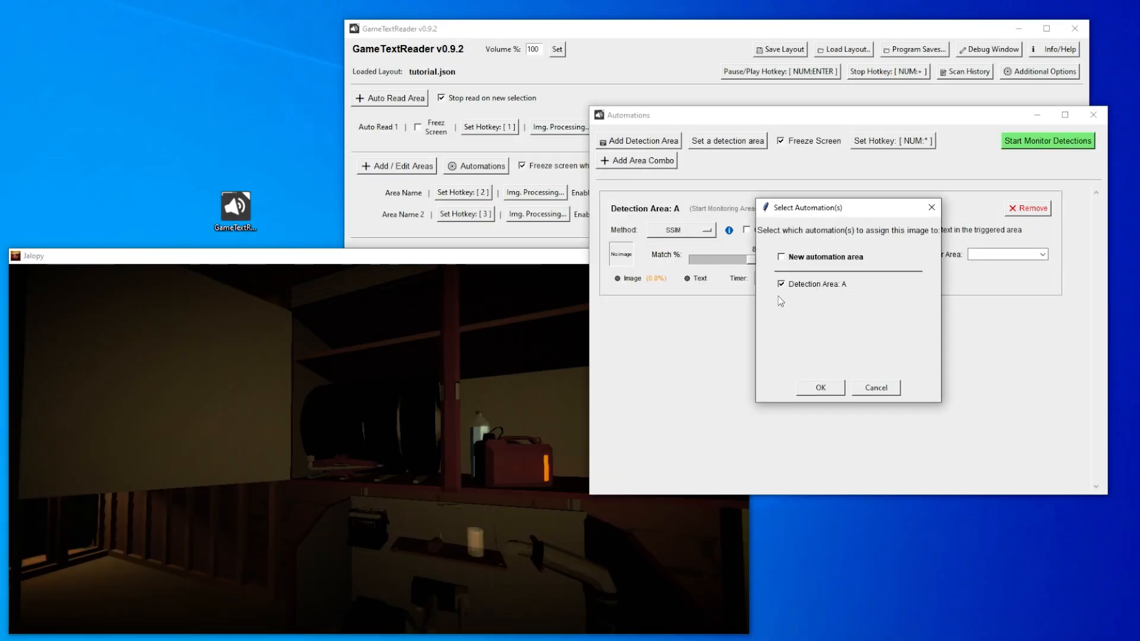
{"action": "left_click", "coordinate": [821, 388]}
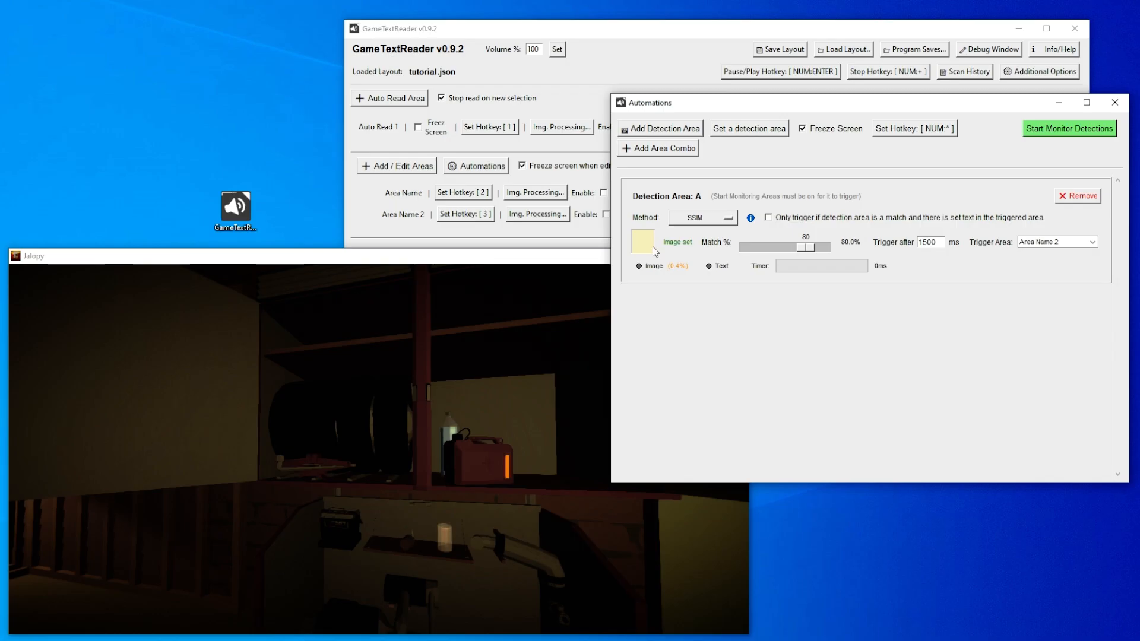
- Choose Area Name 2 as the trigger area for Detection Area A, and bring up the Road Tyres note in Jalopy
{"action": "left_click", "coordinate": [1073, 243]}
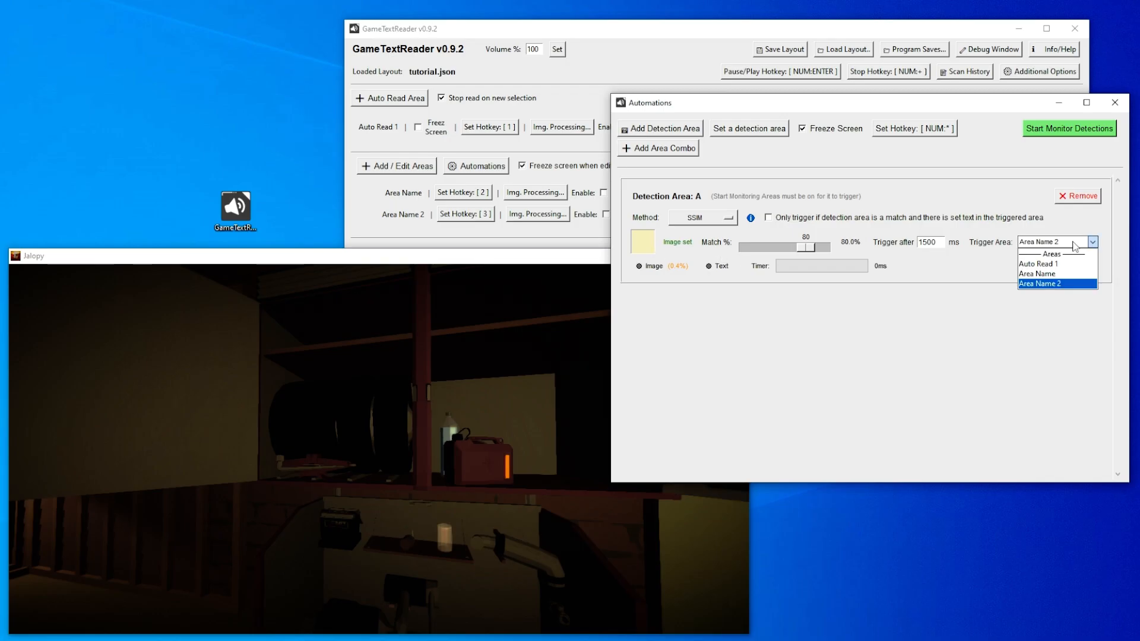
{"action": "left_click", "coordinate": [992, 259]}
{"action": "left_click", "coordinate": [1062, 238]}
{"action": "left_click", "coordinate": [1062, 283]}
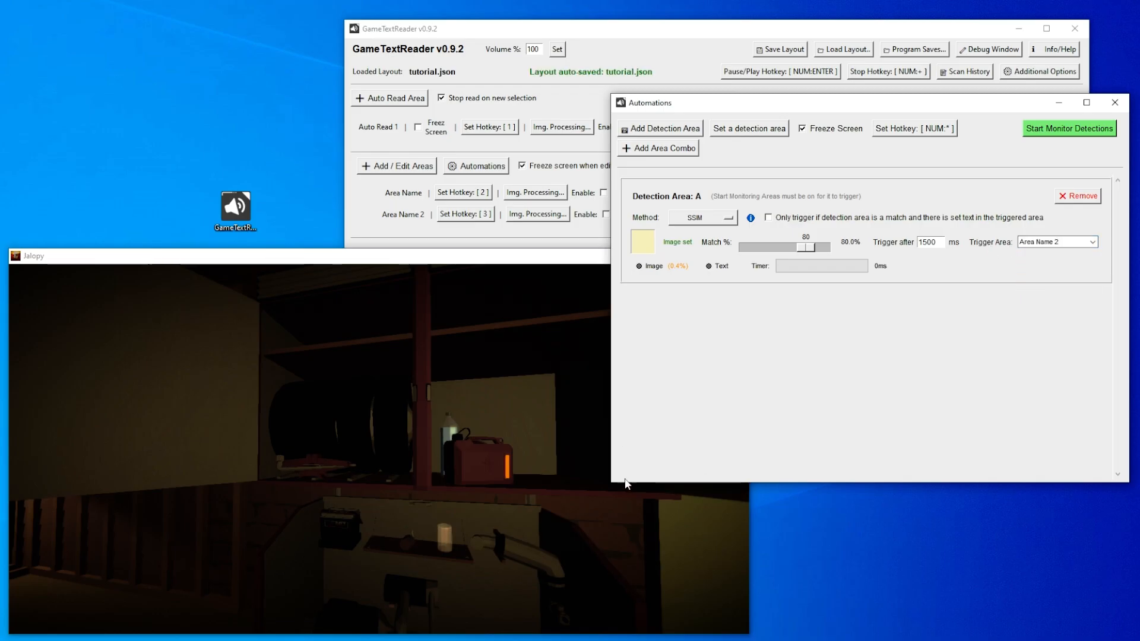
{"action": "mouse_move", "coordinate": [408, 443]}
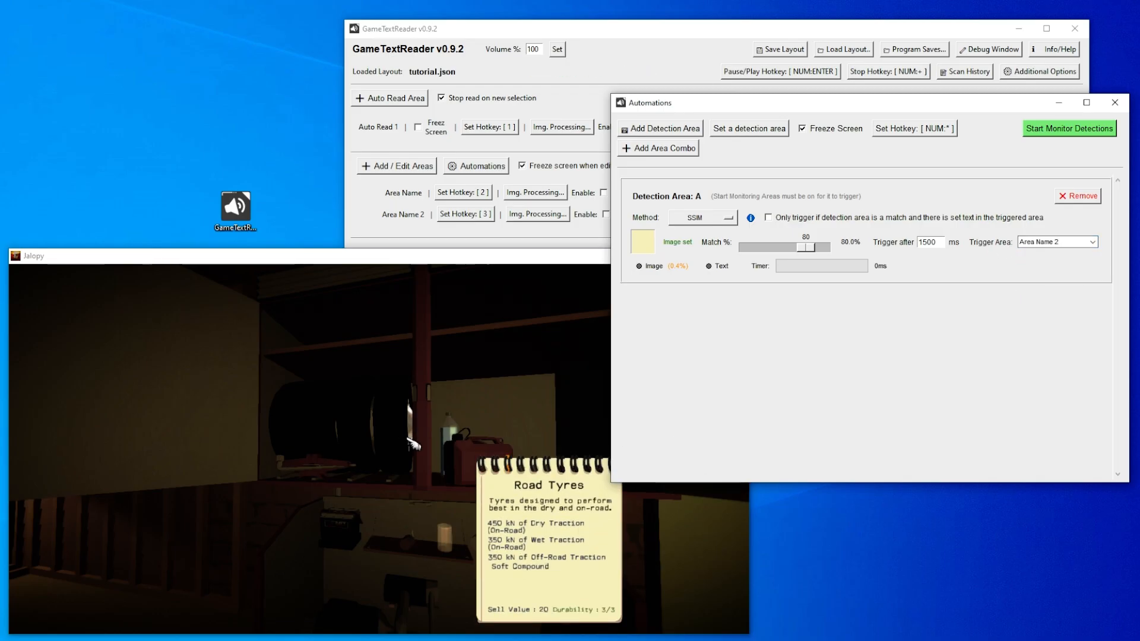
- Set Detection Area A's match threshold to 80% and start monitoring detections
{"action": "left_click_drag", "start_coordinate": [809, 251], "coordinate": [784, 248]}
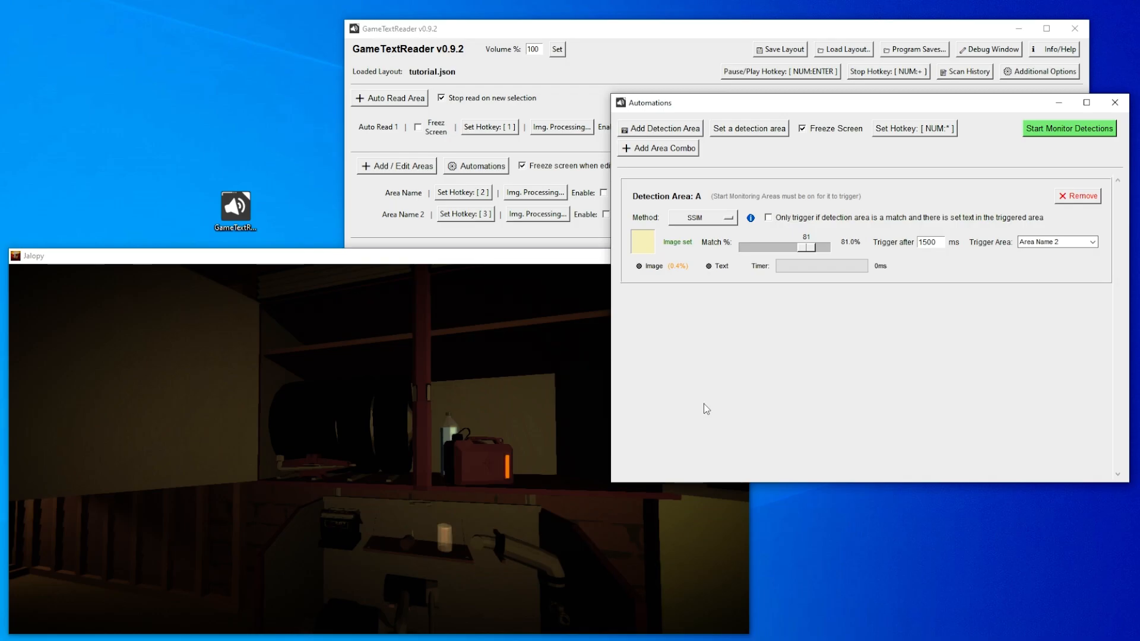
{"action": "mouse_move", "coordinate": [808, 247]}
{"action": "left_mouse_down"}
{"action": "mouse_move", "coordinate": [789, 249]}
{"action": "mouse_move", "coordinate": [827, 252]}
{"action": "mouse_move", "coordinate": [808, 259]}
{"action": "mouse_move", "coordinate": [805, 249]}
{"action": "left_mouse_up"}
{"action": "left_click", "coordinate": [1068, 130]}
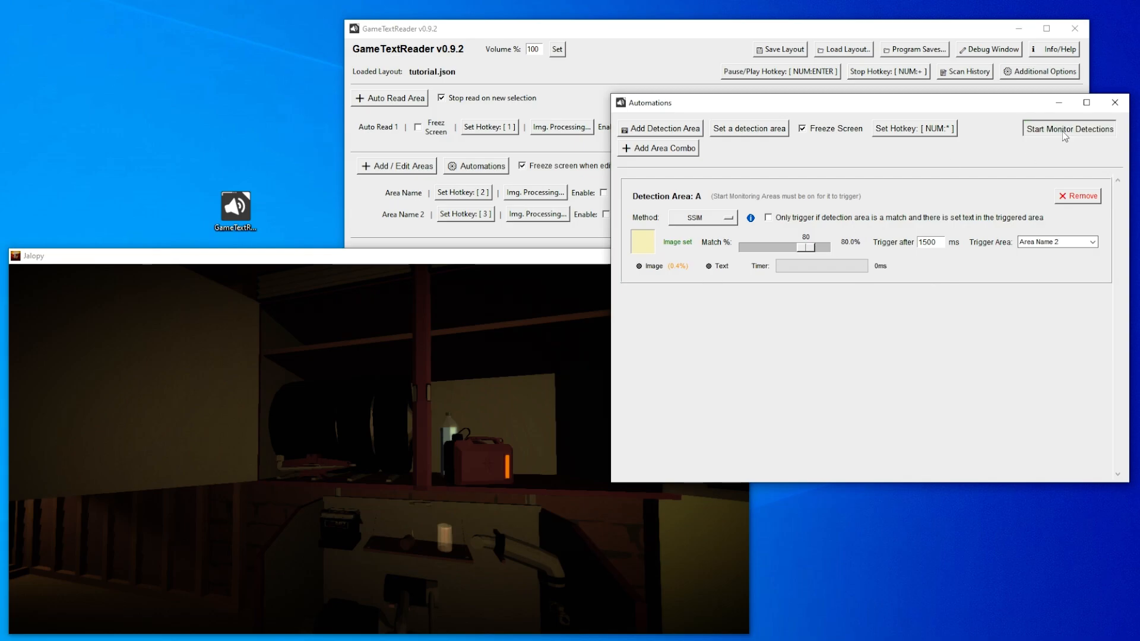
{"action": "left_click", "coordinate": [1064, 134]}
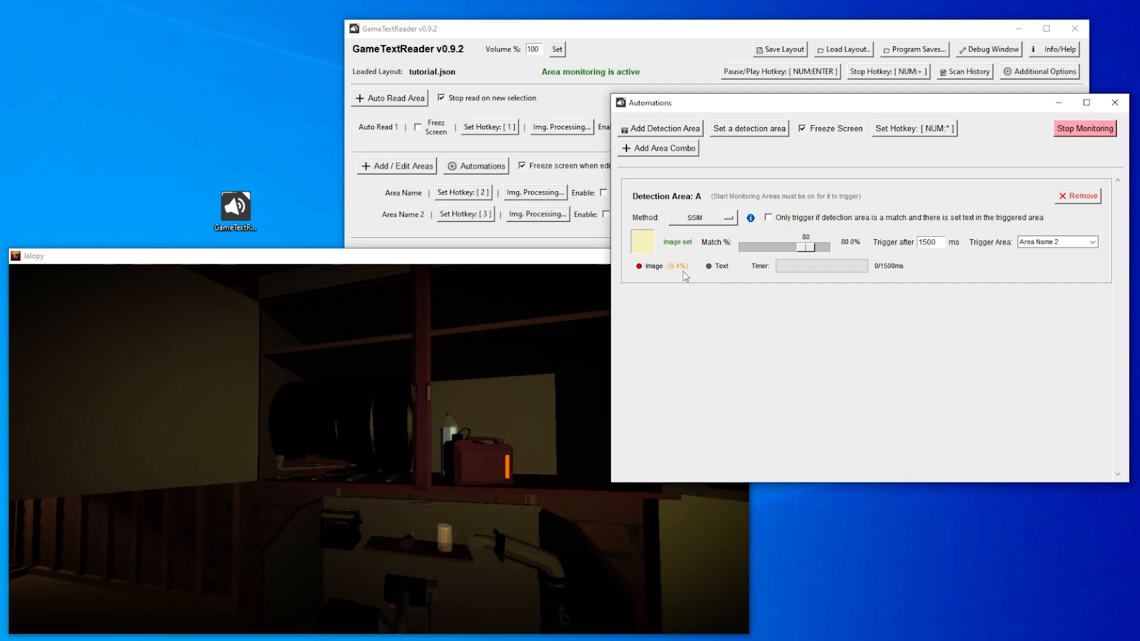
- Move the Automations window clear of Jalopy and walk around the garage to watch Detection Area A's live image match
{"action": "left_click_drag", "start_coordinate": [793, 110], "coordinate": [956, 166]}
{"action": "left_click", "coordinate": [379, 443]}
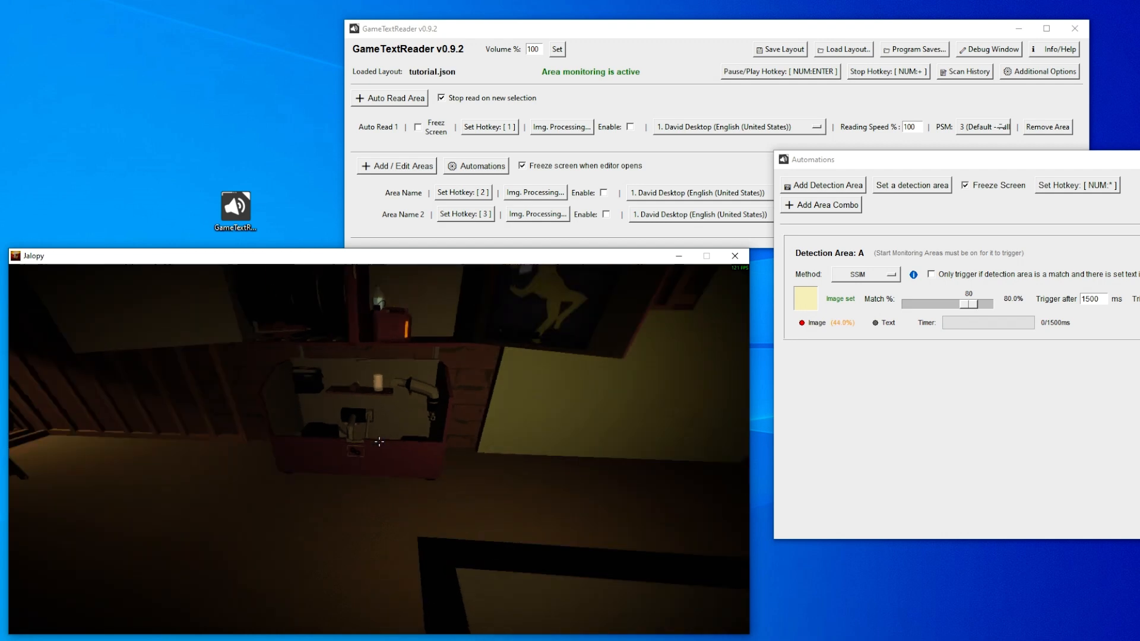
{"action": "key", "text": "w"}
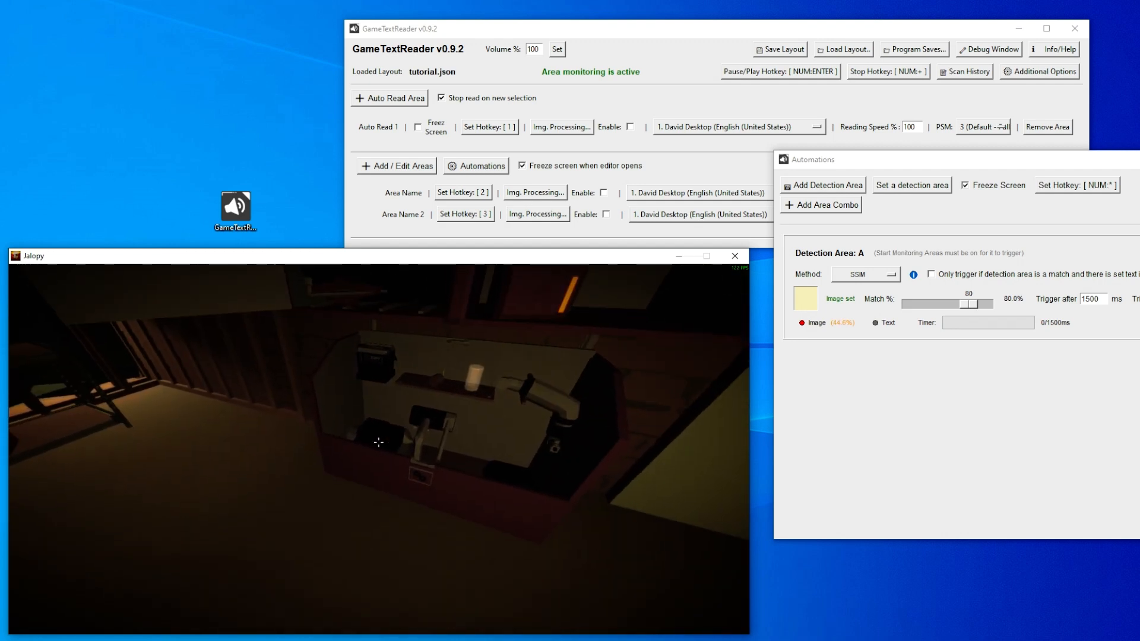
{"action": "key", "text": "w"}
{"action": "mouse_move", "coordinate": [385, 449]}
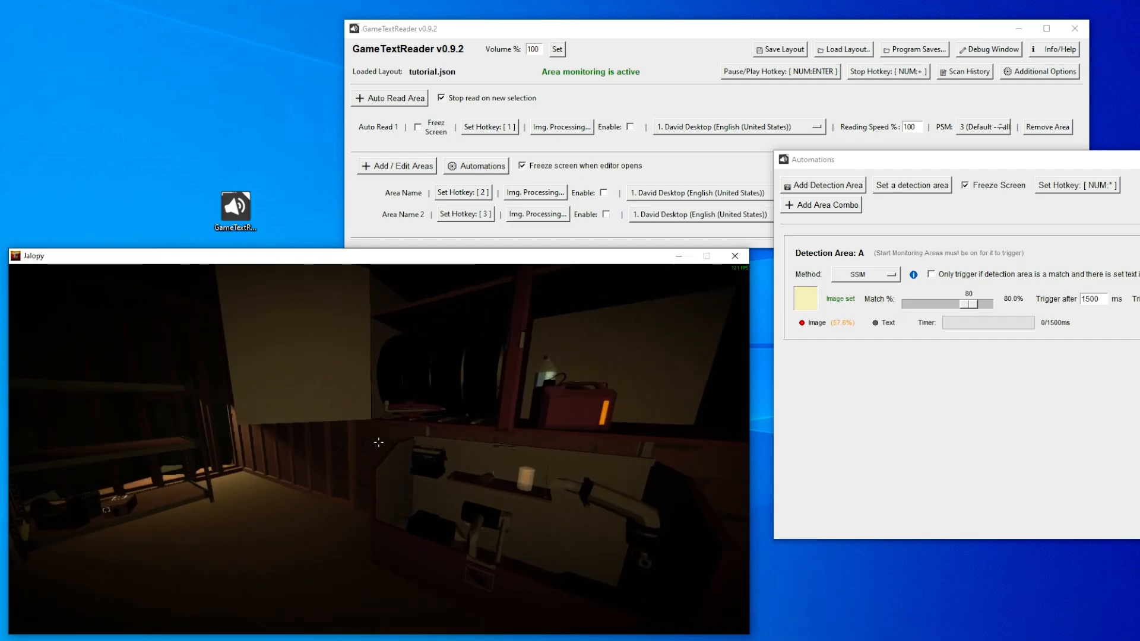
{"action": "key", "text": "s"}
{"action": "key", "text": "w"}
{"action": "key", "text": "alt+Tab"}
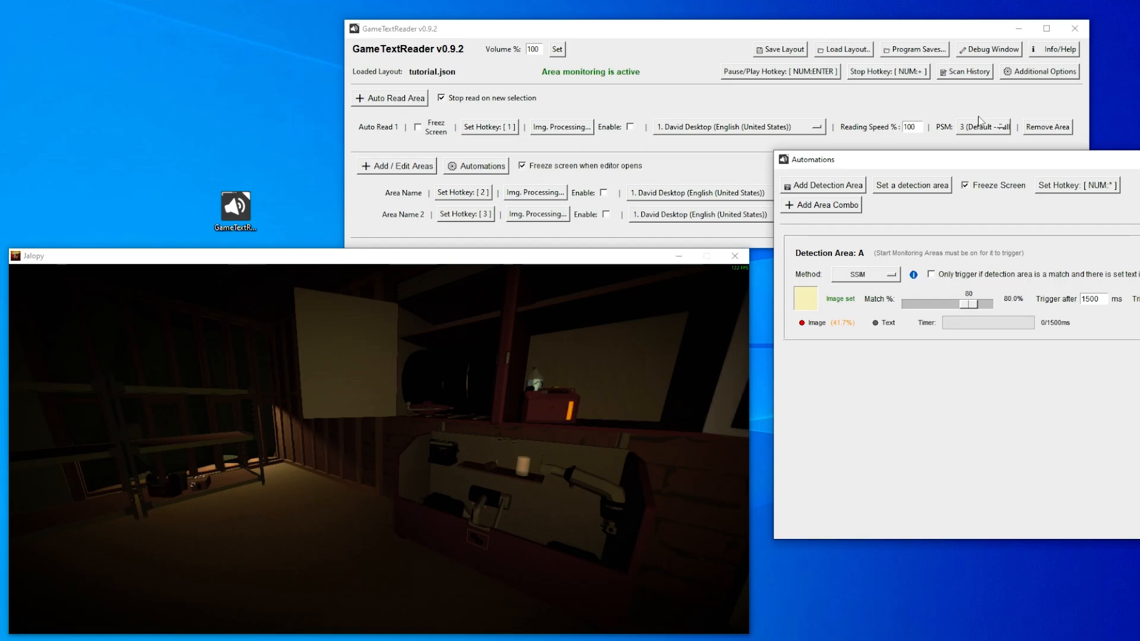
- Bring the whole Automations window into view and examine the image comparison methods offered for Detection Area A
{"action": "left_click_drag", "start_coordinate": [985, 159], "coordinate": [776, 89]}
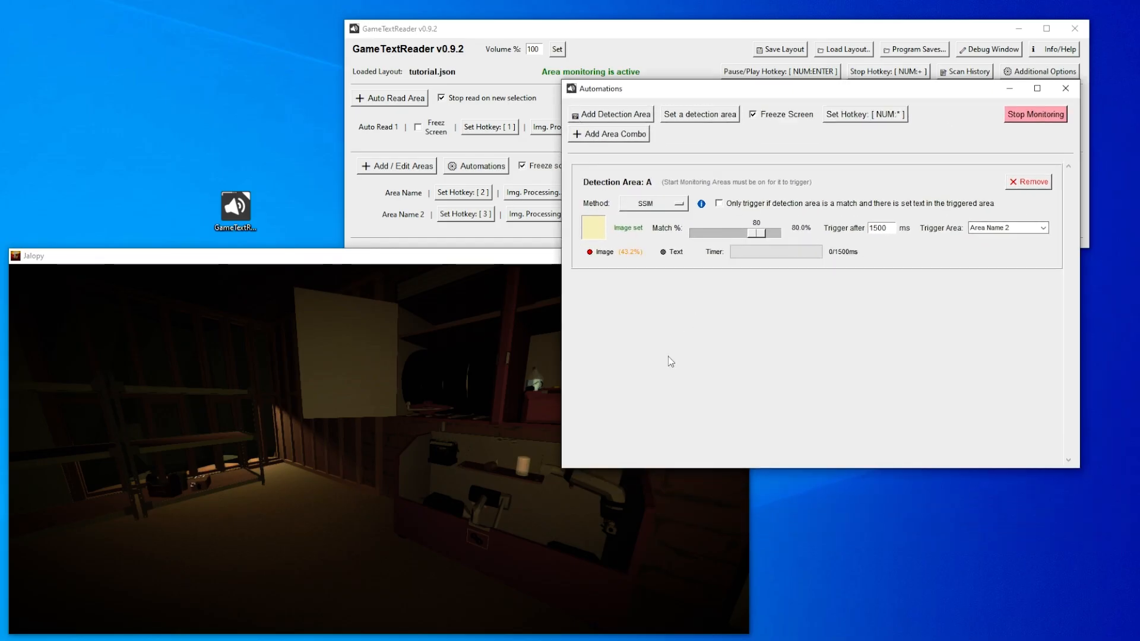
{"action": "left_click", "coordinate": [678, 205]}
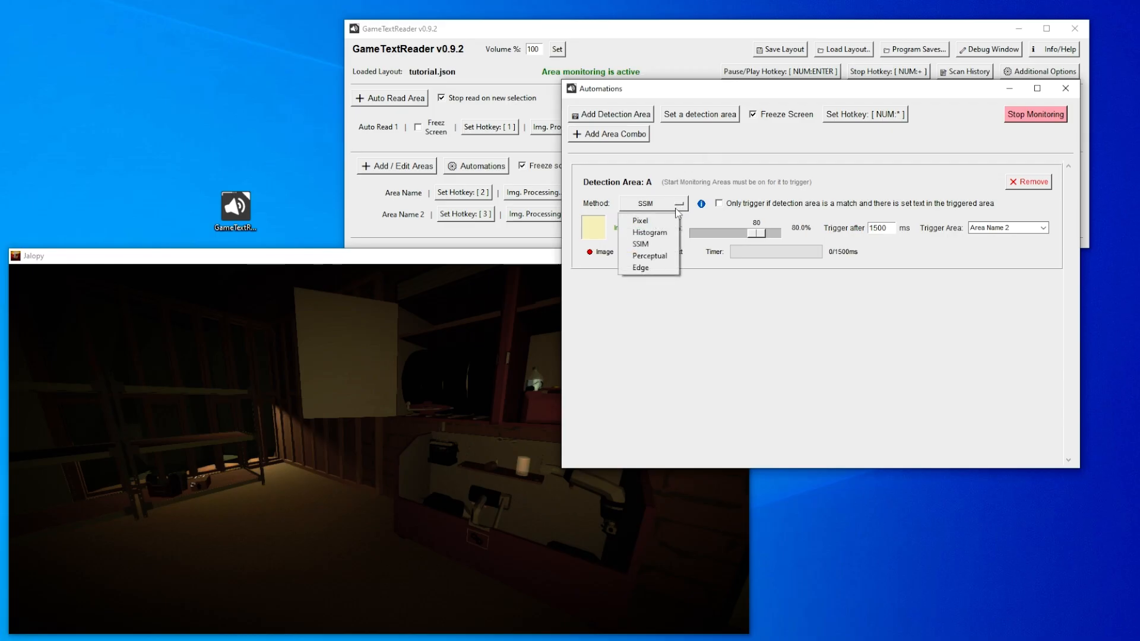
{"action": "left_click", "coordinate": [746, 285]}
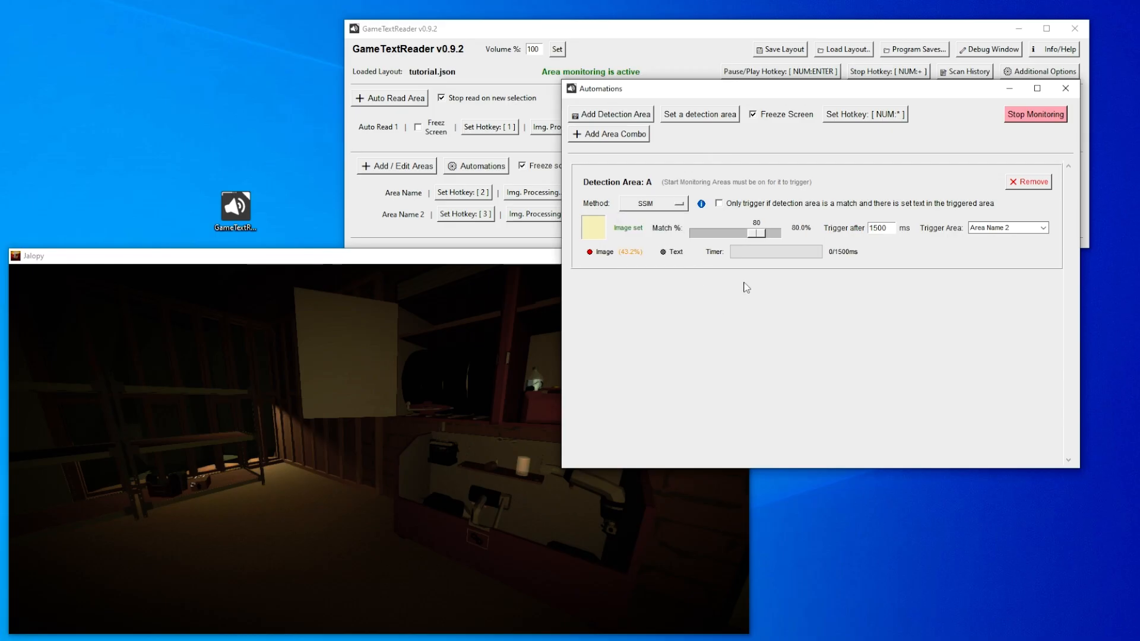
{"action": "left_click", "coordinate": [652, 205]}
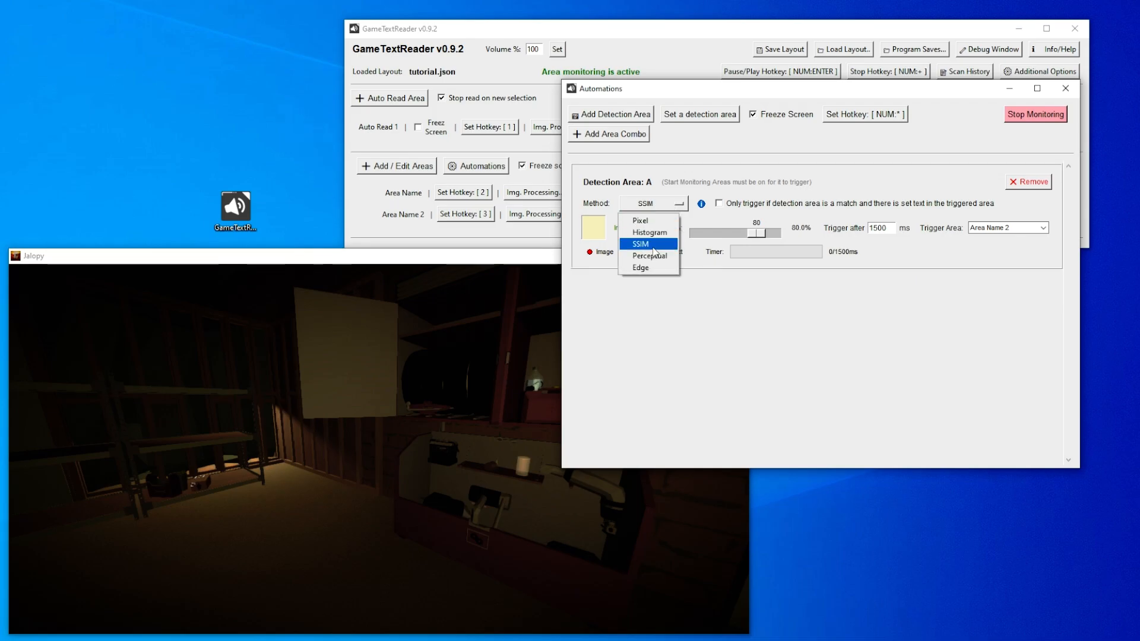
{"action": "left_click", "coordinate": [764, 318]}
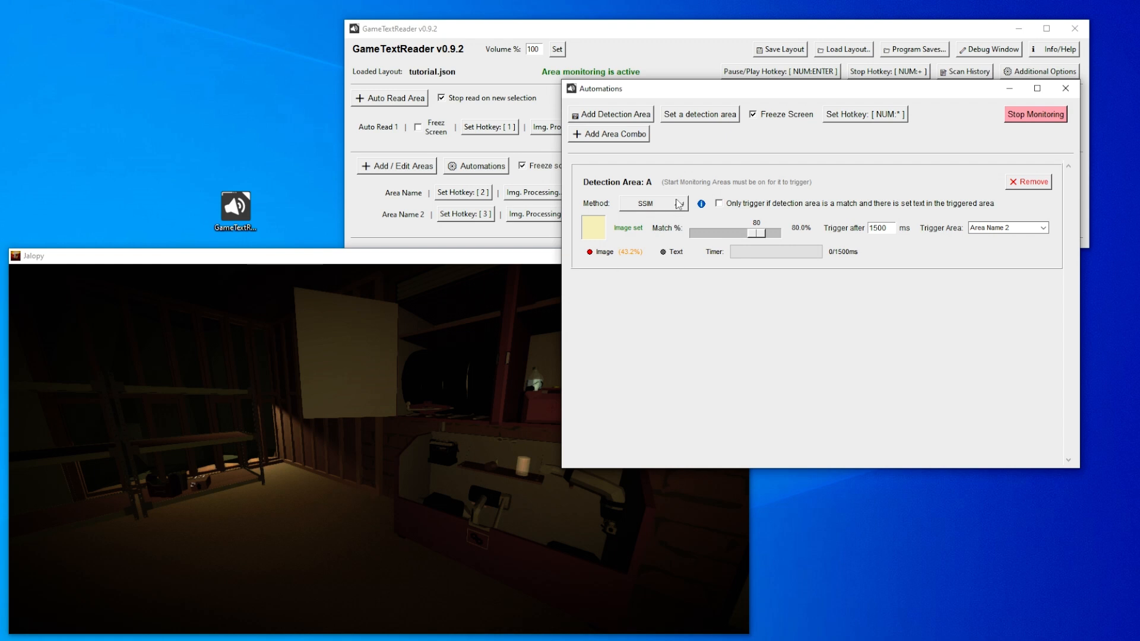
{"action": "left_click", "coordinate": [676, 205]}
{"action": "left_click", "coordinate": [763, 328]}
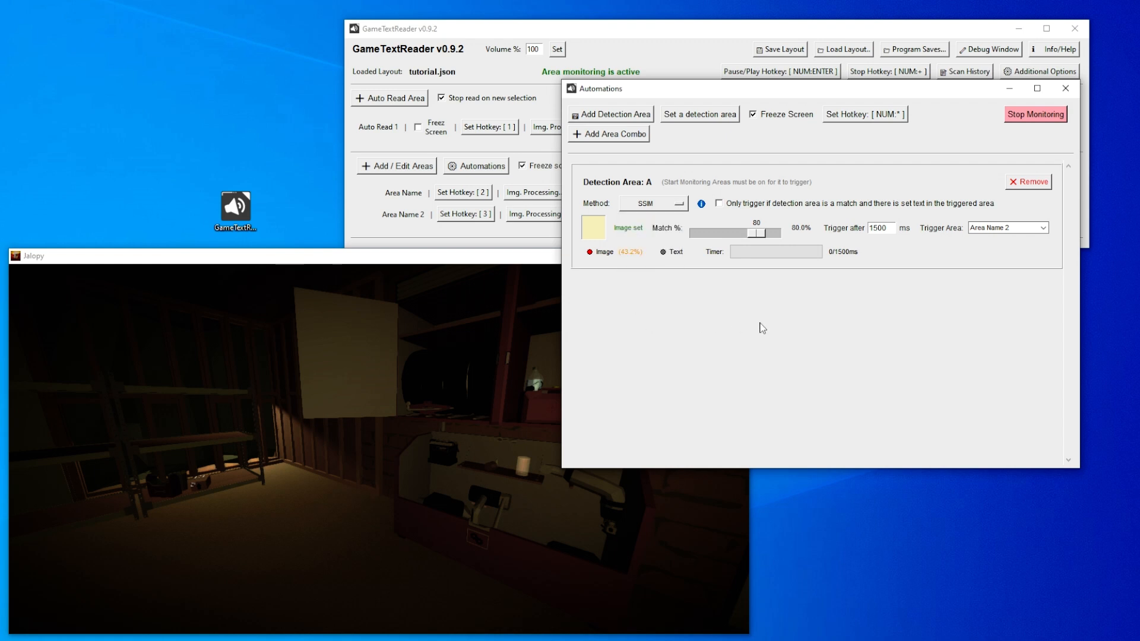
{"action": "left_click", "coordinate": [679, 205]}
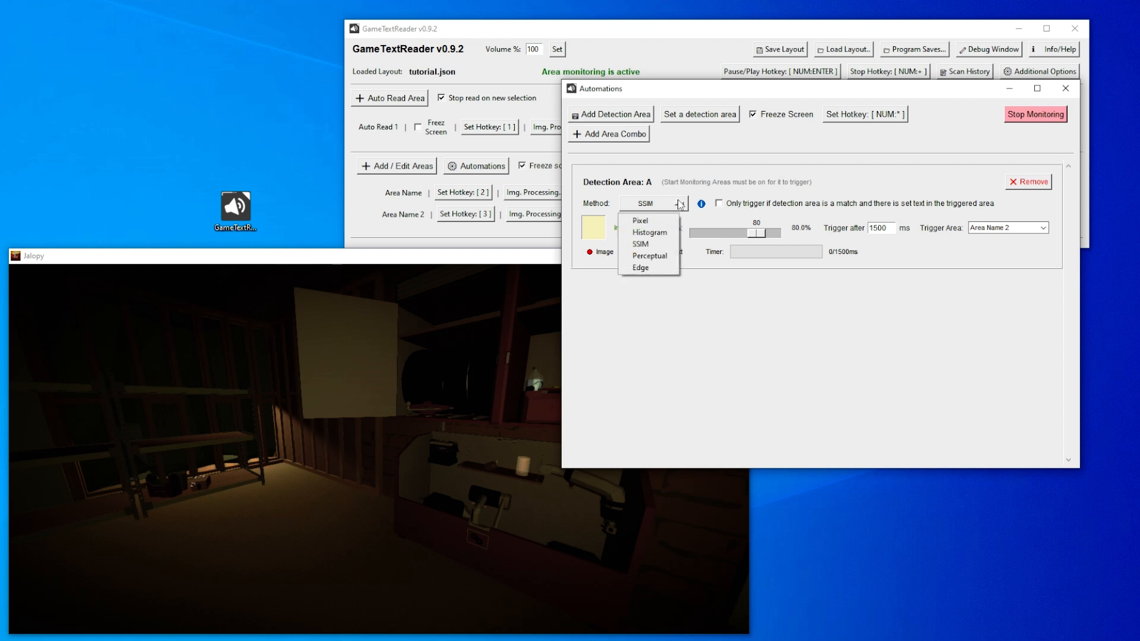
{"action": "left_click", "coordinate": [677, 300]}
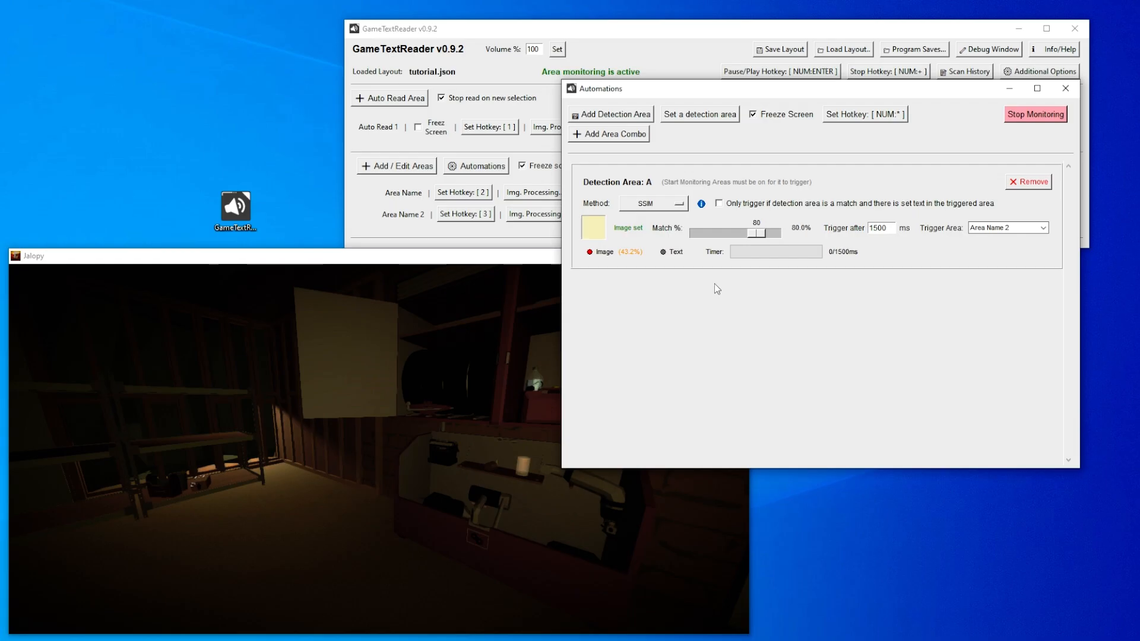
{"action": "left_click_drag", "start_coordinate": [706, 96], "coordinate": [717, 104]}
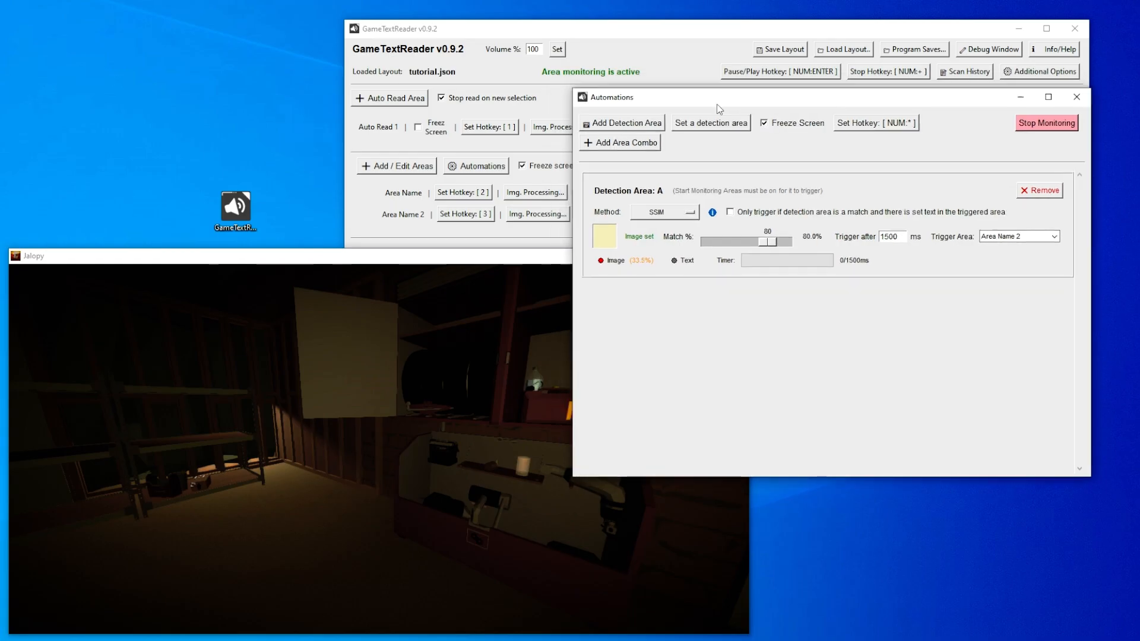
- Add an area combo with a second step and assign NUM:3 as its hotkey
{"action": "left_click", "coordinate": [631, 146]}
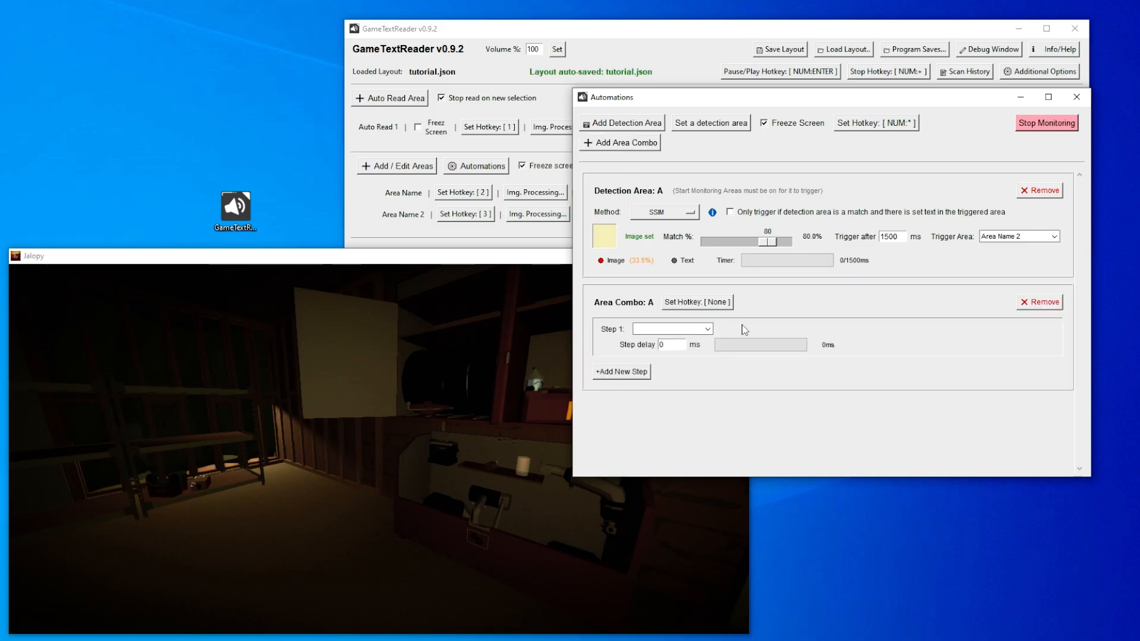
{"action": "left_click", "coordinate": [643, 374]}
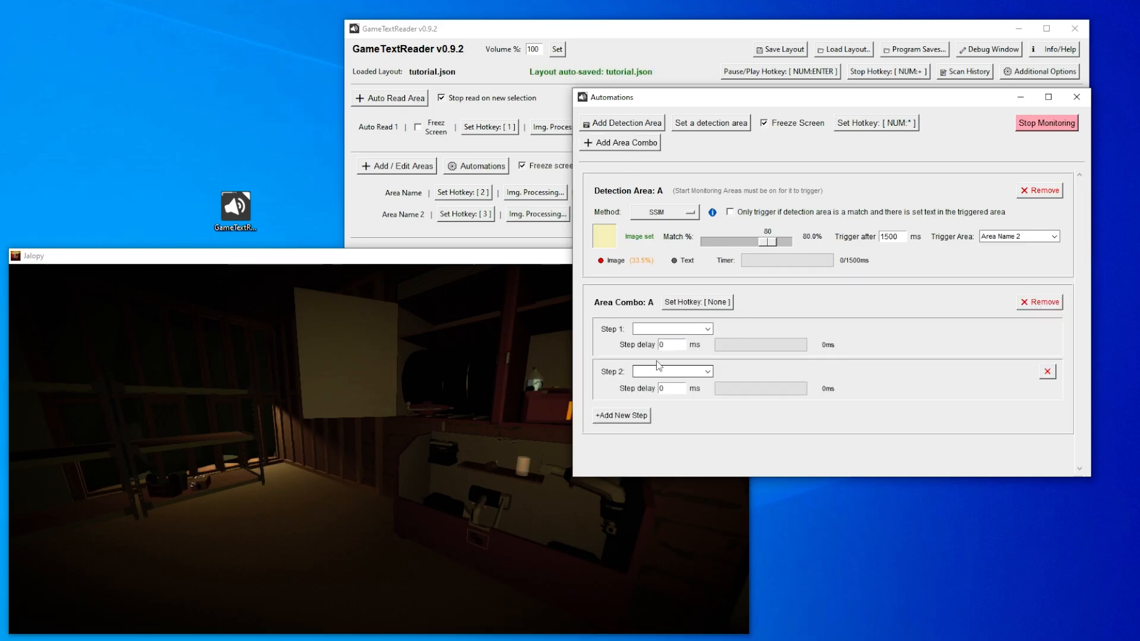
{"action": "left_click", "coordinate": [725, 304]}
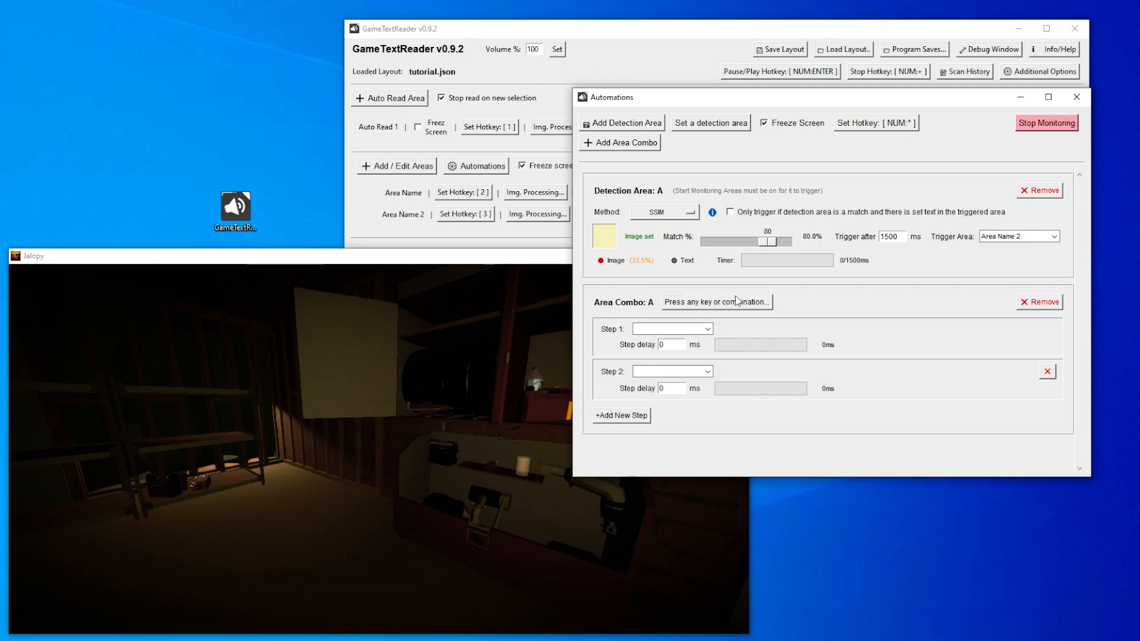
{"action": "key", "text": "KP_3"}
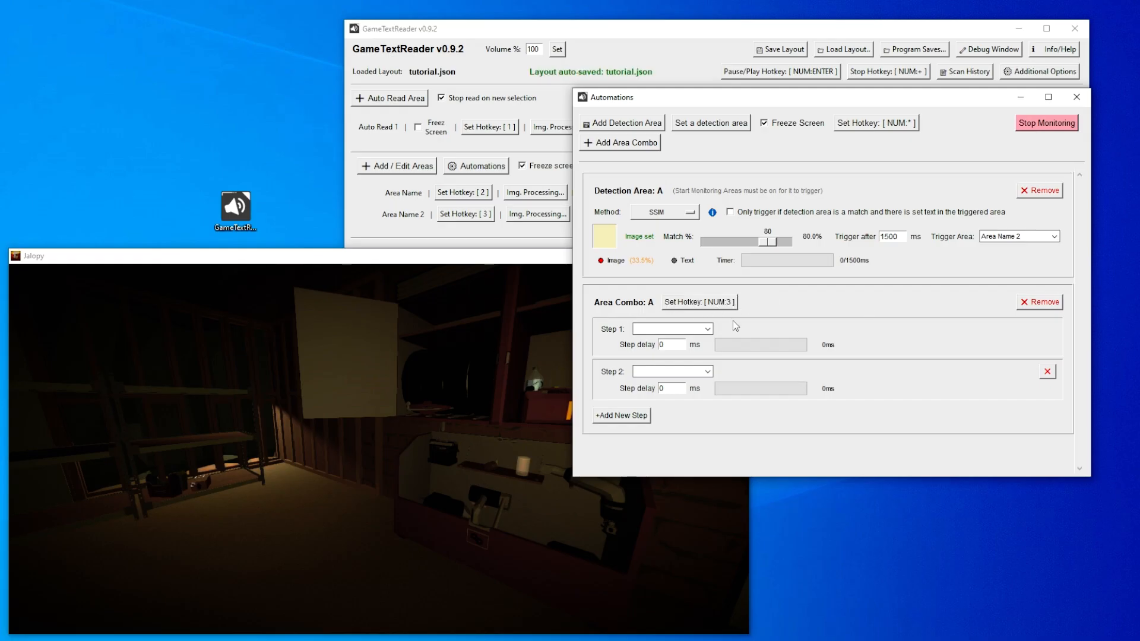
- Assign Area Name to Step 1 and Area Name 2 to Step 2 of Area Combo A
{"action": "left_click", "coordinate": [683, 329]}
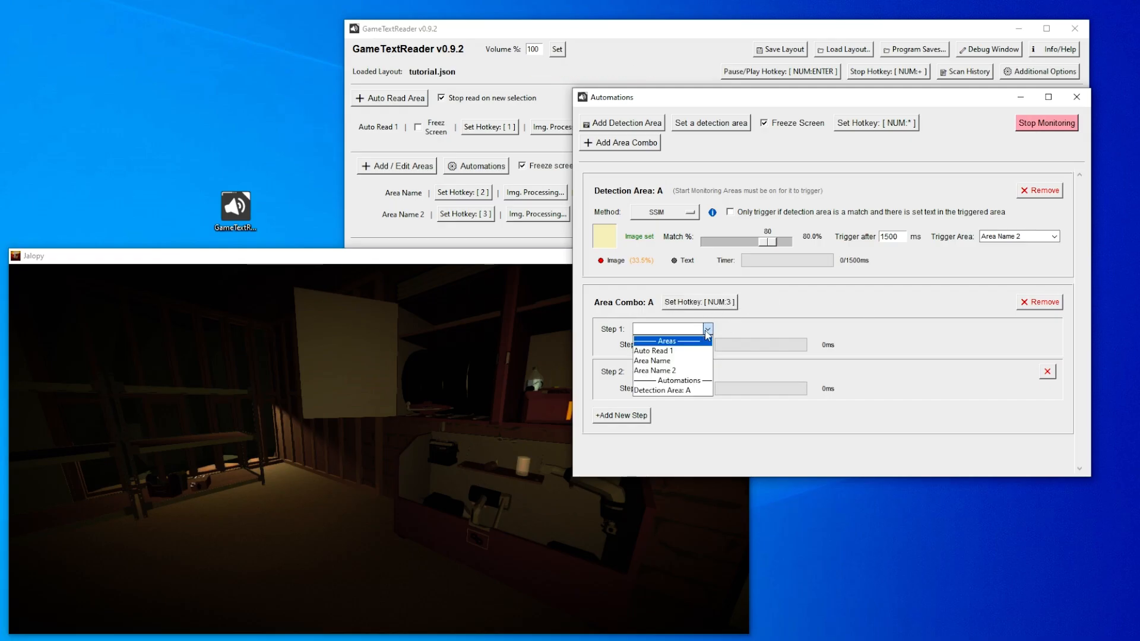
{"action": "left_click", "coordinate": [678, 361]}
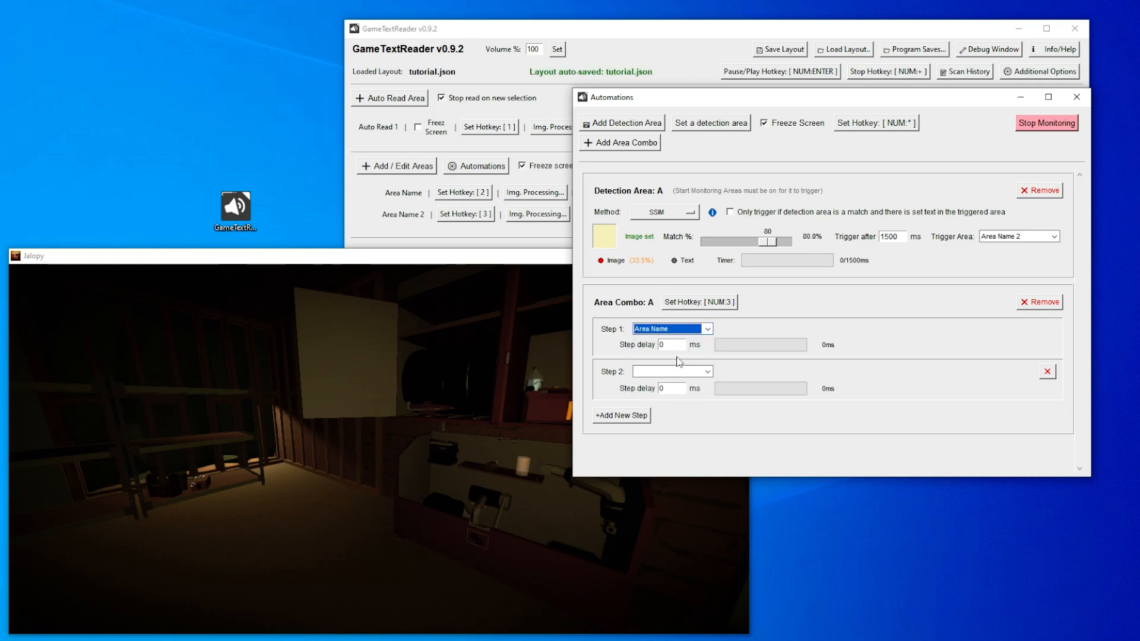
{"action": "left_click", "coordinate": [703, 371]}
{"action": "left_click", "coordinate": [682, 413]}
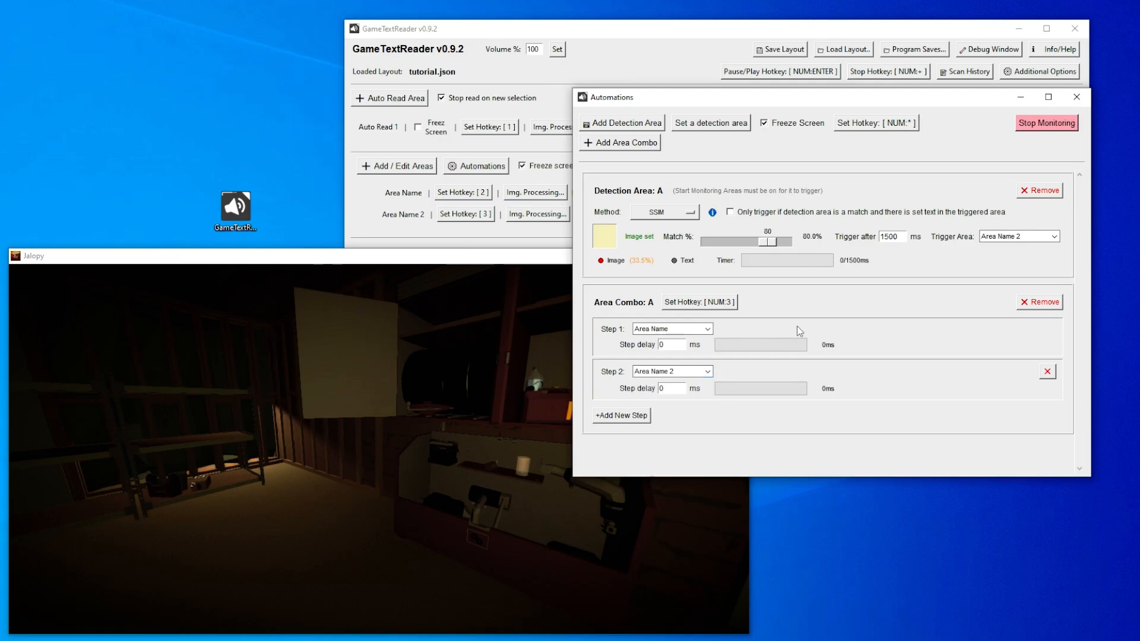
- Open the area editor and rename the hotkey 2 area to test 01 and the hotkey 3 area to test 02
{"action": "key", "text": "F19"}
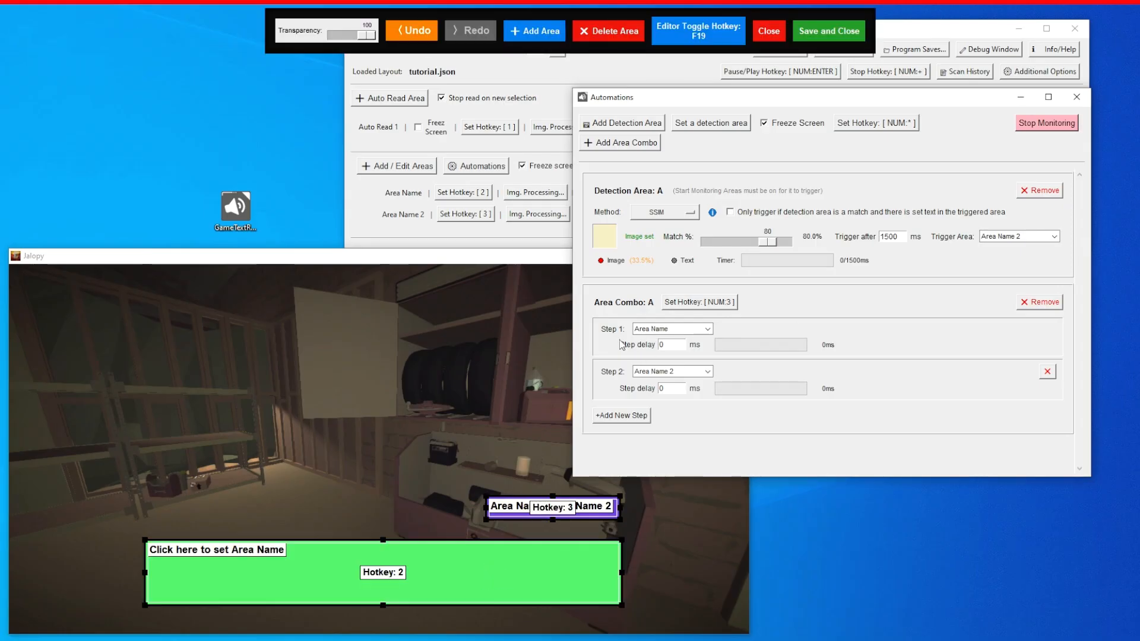
{"action": "left_click_drag", "start_coordinate": [322, 557], "coordinate": [281, 575]}
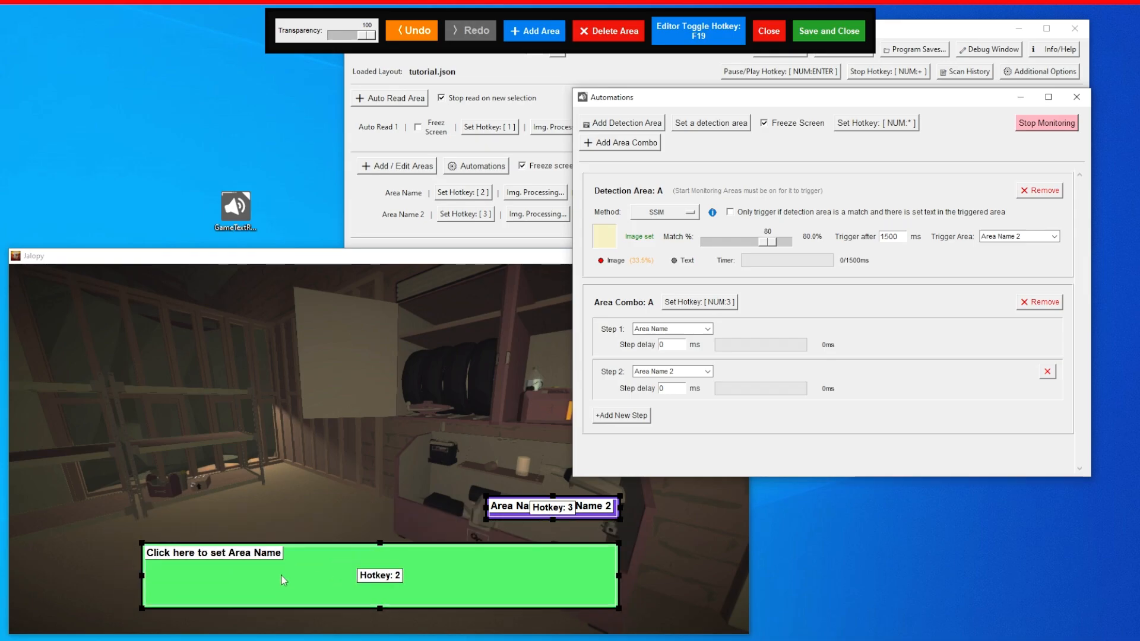
{"action": "left_click", "coordinate": [214, 554]}
{"action": "type", "text": "test 01"}
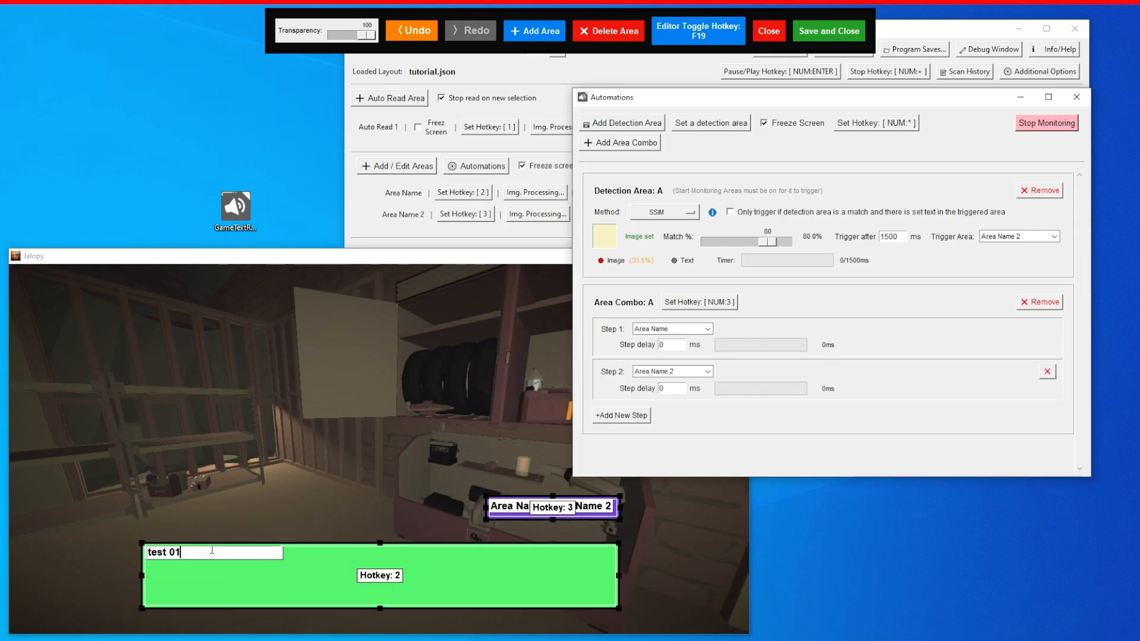
{"action": "key", "text": "Return"}
{"action": "left_click", "coordinate": [514, 507]}
{"action": "type", "text": "te"}
{"action": "key", "text": "Return"}
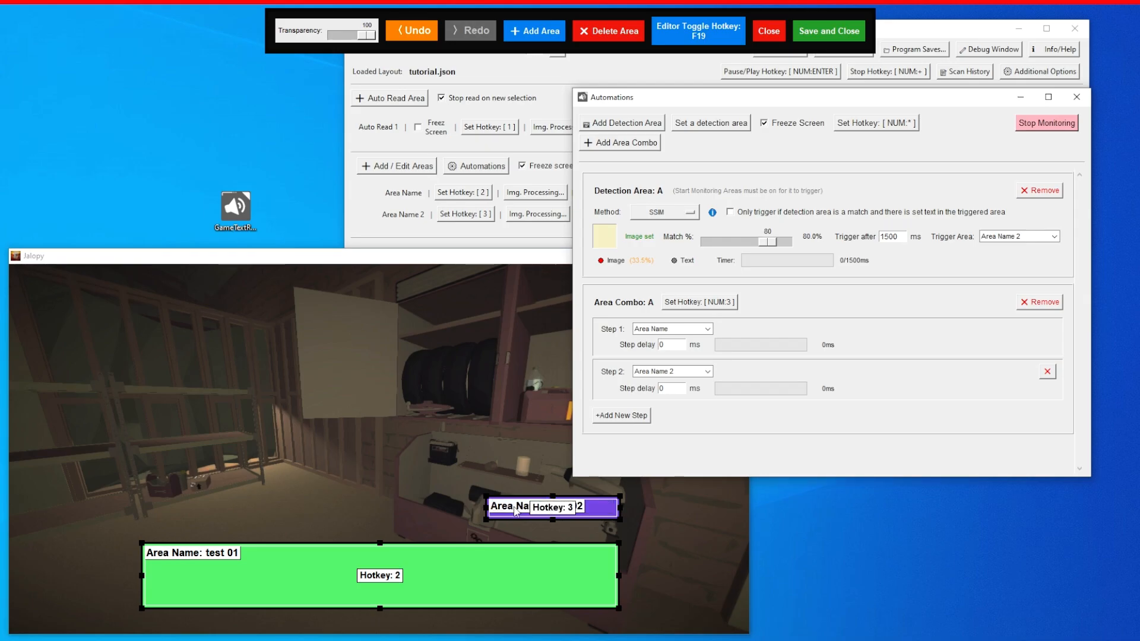
- Enlarge the test 02 area, place it above test 01, and save the area layout
{"action": "left_click_drag", "start_coordinate": [487, 496], "coordinate": [455, 438]}
{"action": "left_click_drag", "start_coordinate": [565, 486], "coordinate": [494, 460]}
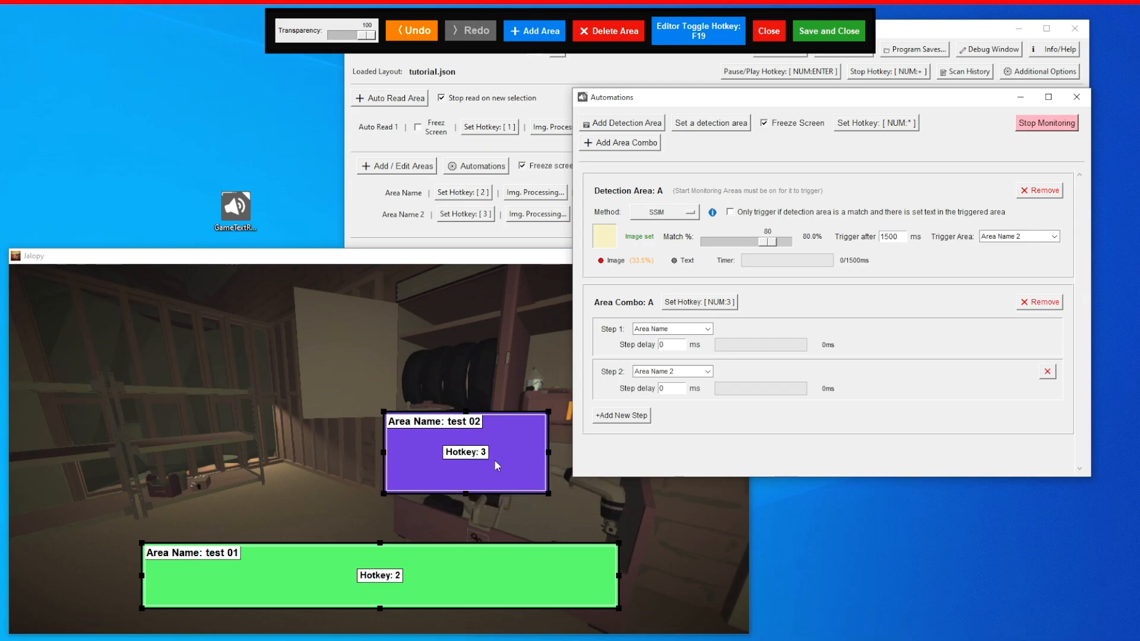
{"action": "left_click", "coordinate": [838, 42]}
- Set Step 1 of Area Combo A to test 01 and Step 2 to test 02
{"action": "left_click", "coordinate": [706, 329]}
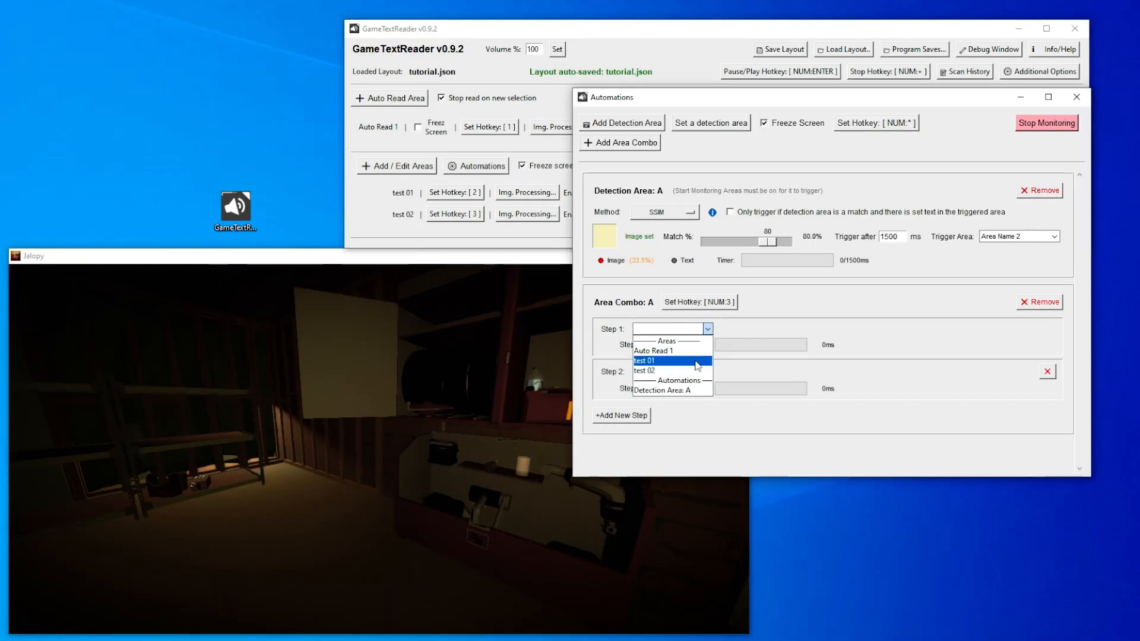
{"action": "left_click", "coordinate": [698, 360]}
{"action": "left_click", "coordinate": [707, 372]}
{"action": "left_click", "coordinate": [665, 413]}
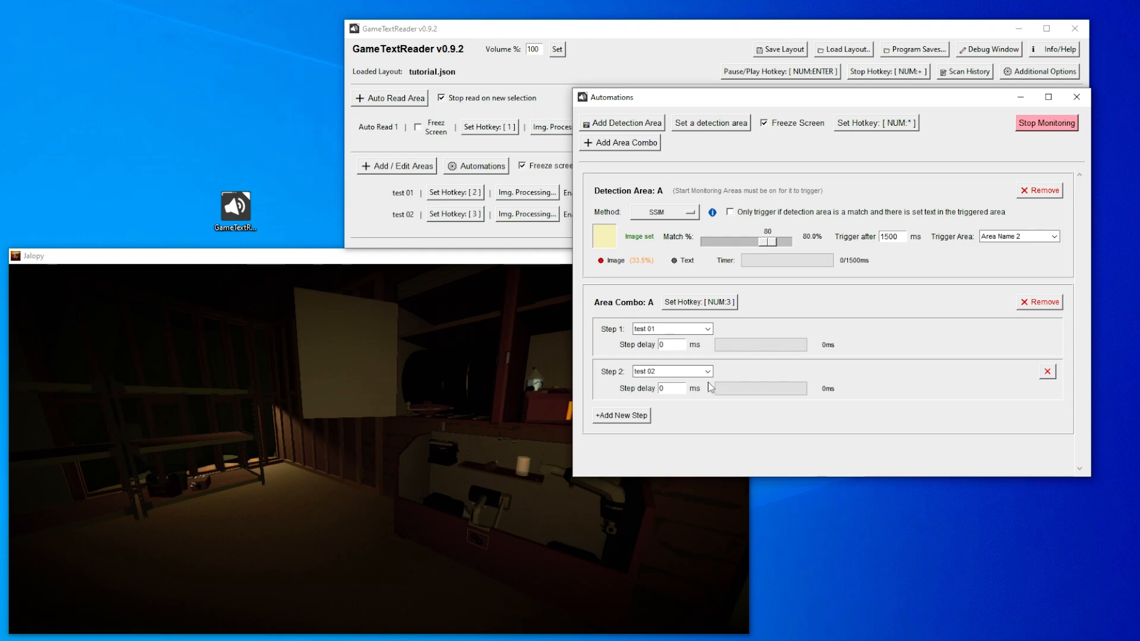
- Open the area editor, move test 02 and test 01 higher over the game window, and close the editor without saving
{"action": "key", "text": "F19"}
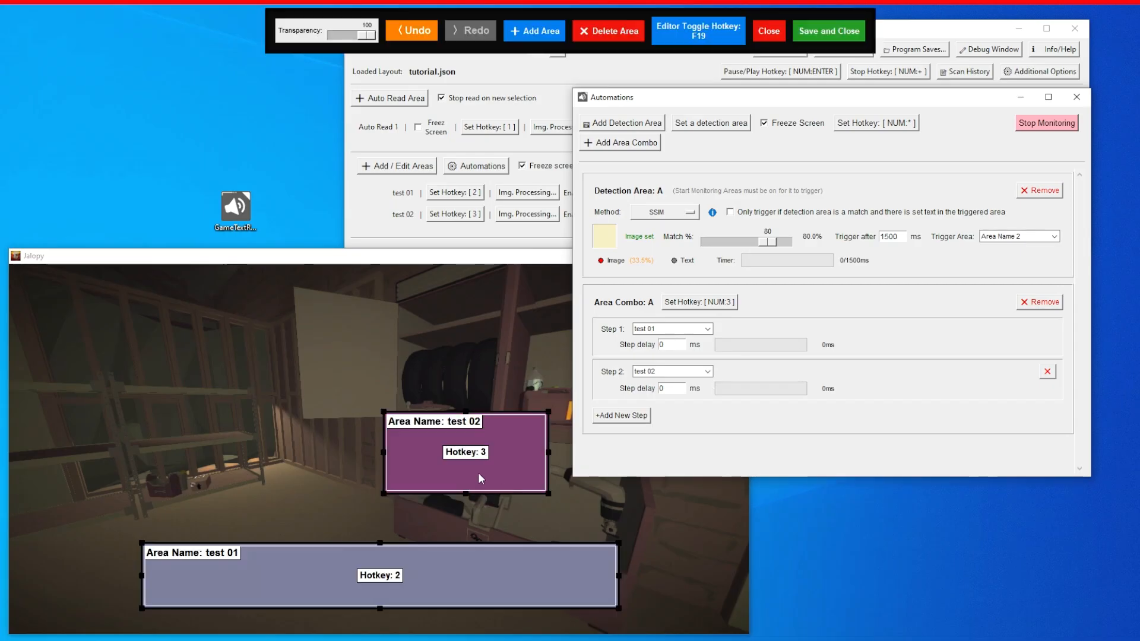
{"action": "left_click_drag", "start_coordinate": [480, 478], "coordinate": [273, 309]}
{"action": "left_click_drag", "start_coordinate": [399, 546], "coordinate": [489, 364]}
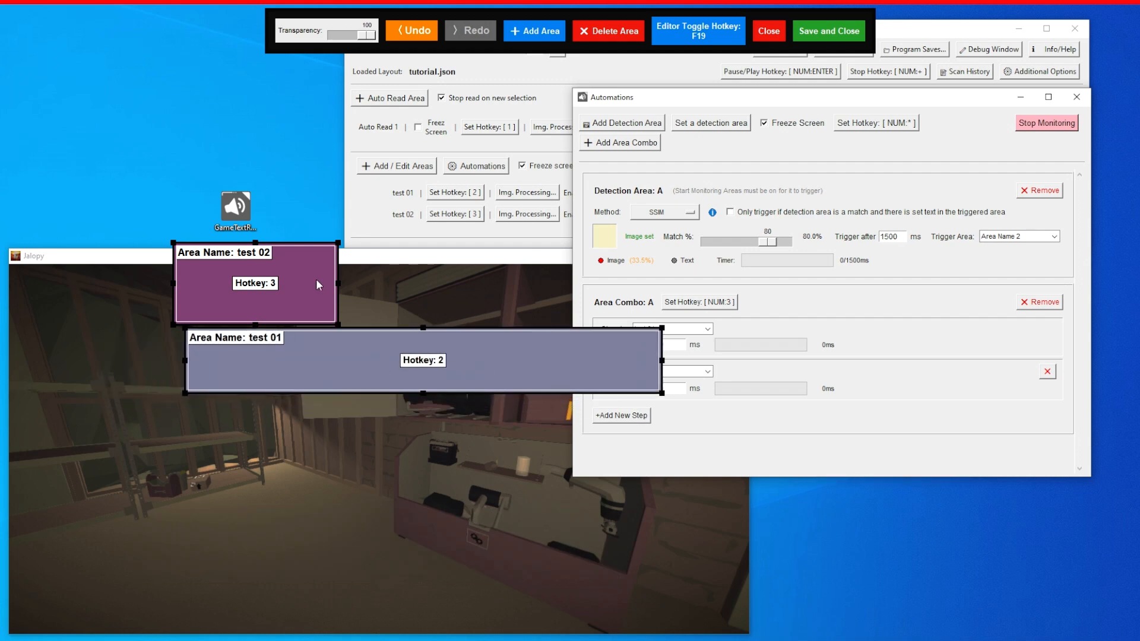
{"action": "left_click_drag", "start_coordinate": [317, 285], "coordinate": [335, 282]}
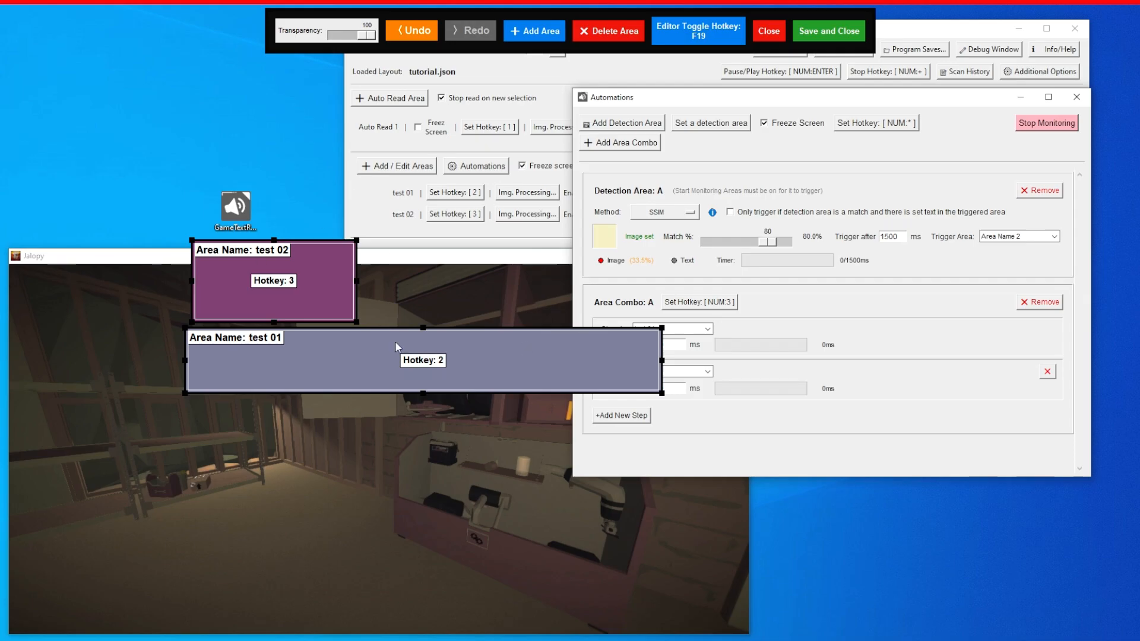
{"action": "left_click_drag", "start_coordinate": [331, 360], "coordinate": [334, 397]}
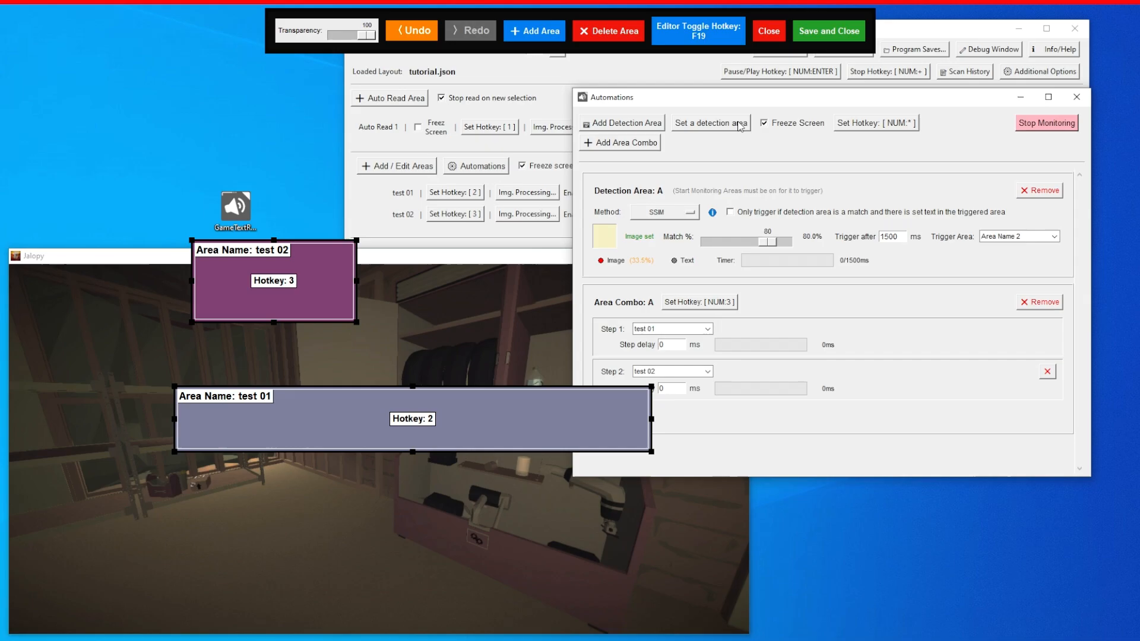
{"action": "left_click", "coordinate": [769, 31]}
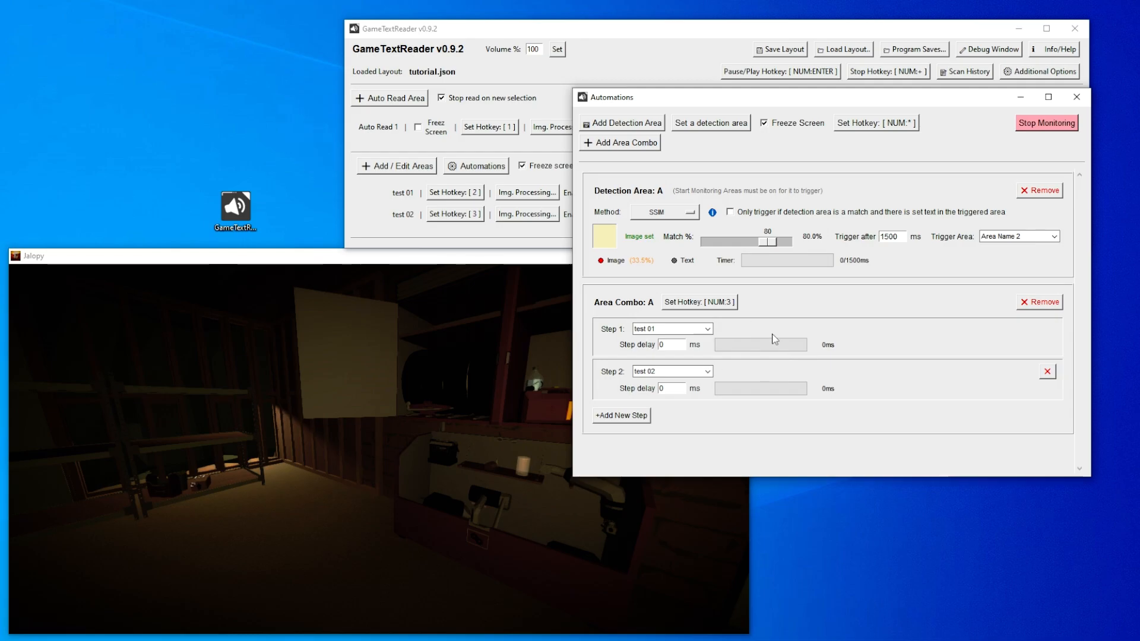
- Set the trigger area of Detection Area A to Area Combo: A
{"action": "left_click", "coordinate": [1054, 237]}
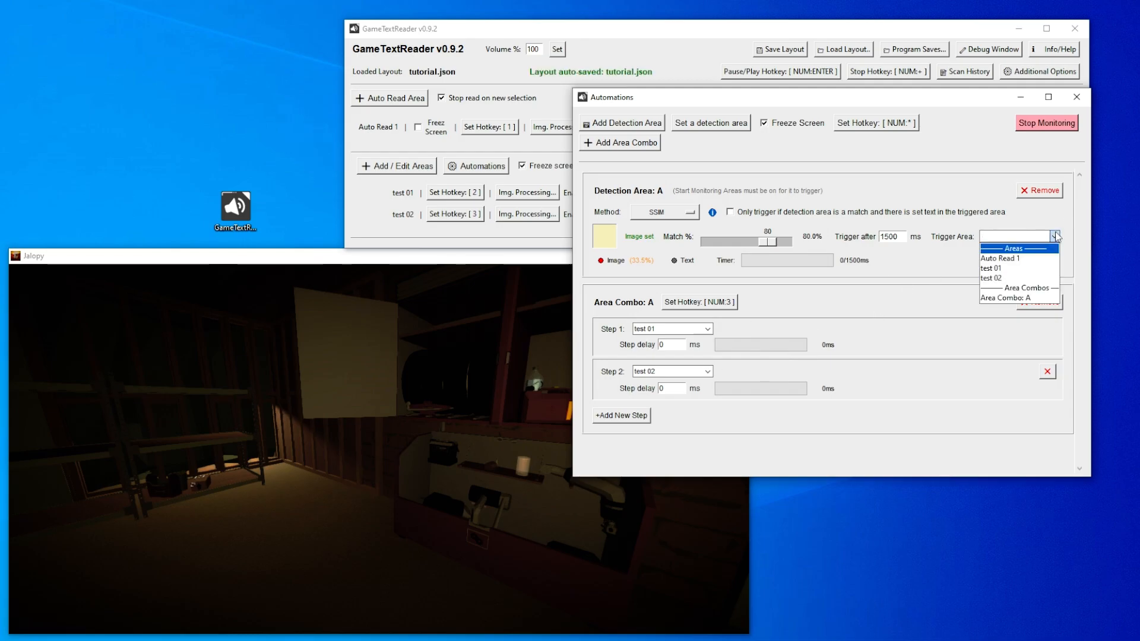
{"action": "left_click", "coordinate": [1019, 298]}
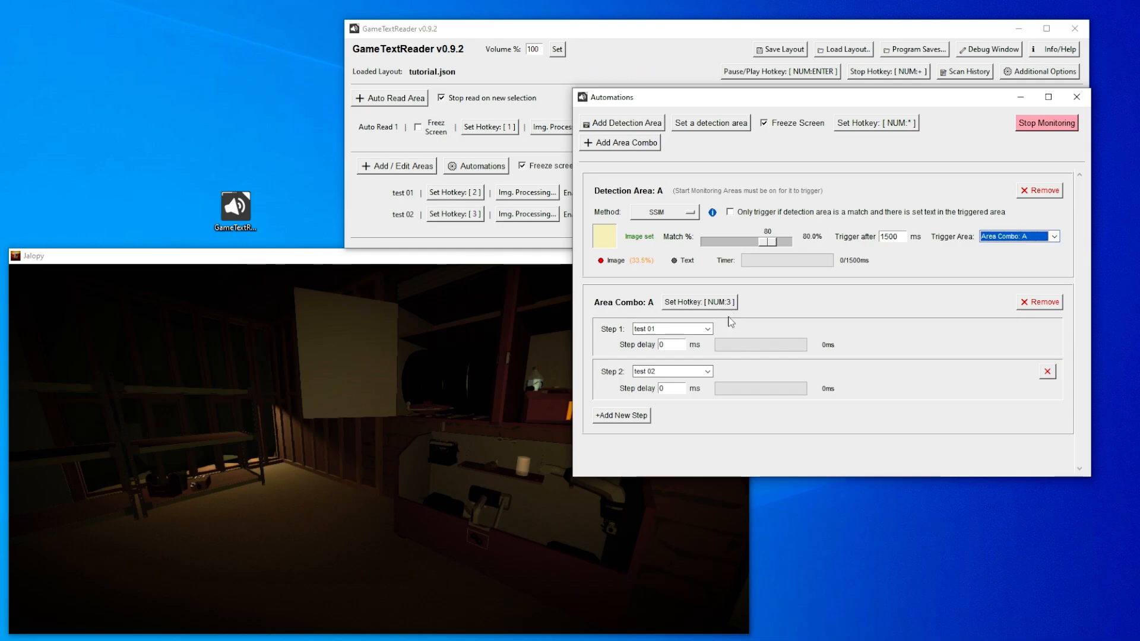
{"action": "left_click", "coordinate": [707, 328]}
{"action": "left_click", "coordinate": [709, 330]}
{"action": "left_click", "coordinate": [708, 372]}
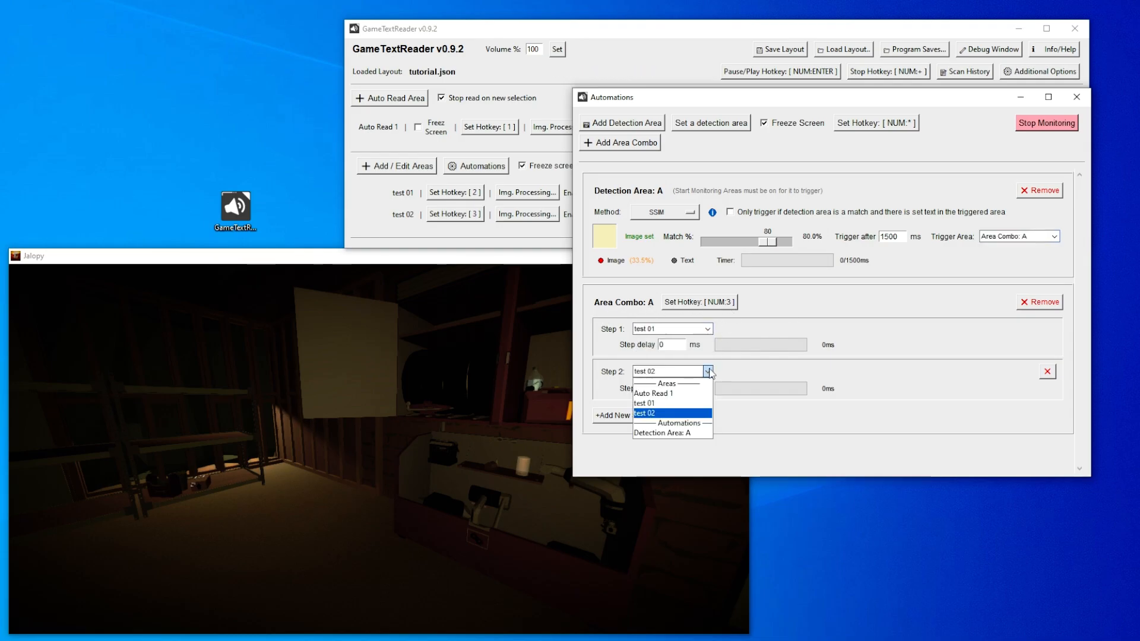
{"action": "left_click", "coordinate": [842, 411]}
{"action": "left_click", "coordinate": [1054, 236]}
{"action": "left_click", "coordinate": [601, 212]}
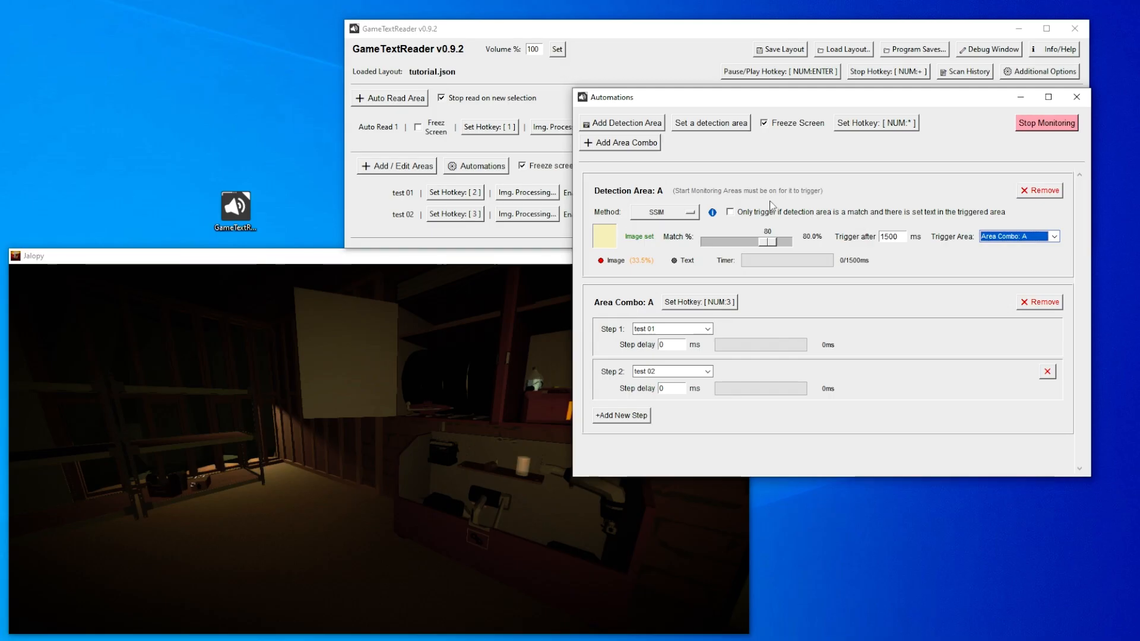
- Set the Step 1 delay of Area Combo A to 100 ms and close the Automations window
{"action": "double_click", "coordinate": [672, 345]}
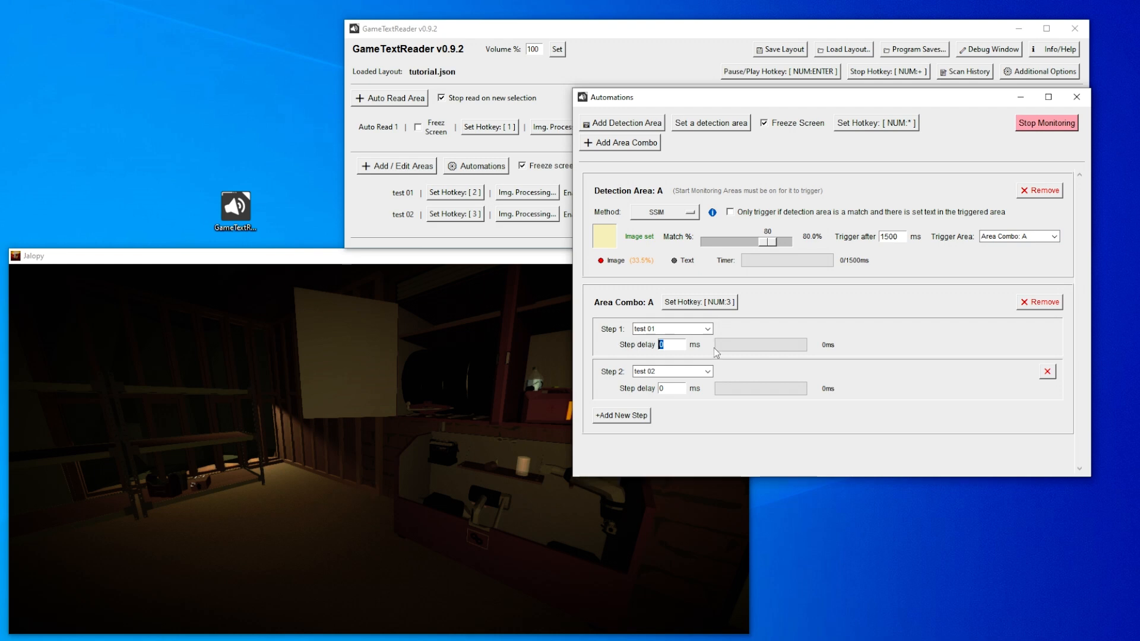
{"action": "type", "text": "100"}
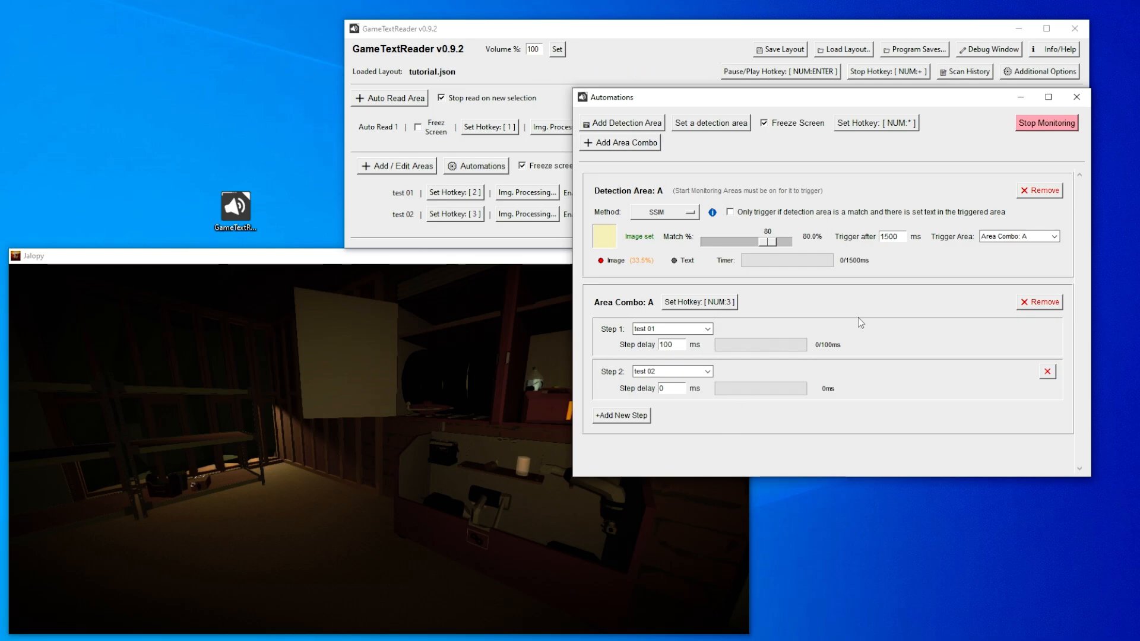
{"action": "left_click", "coordinate": [1076, 98]}
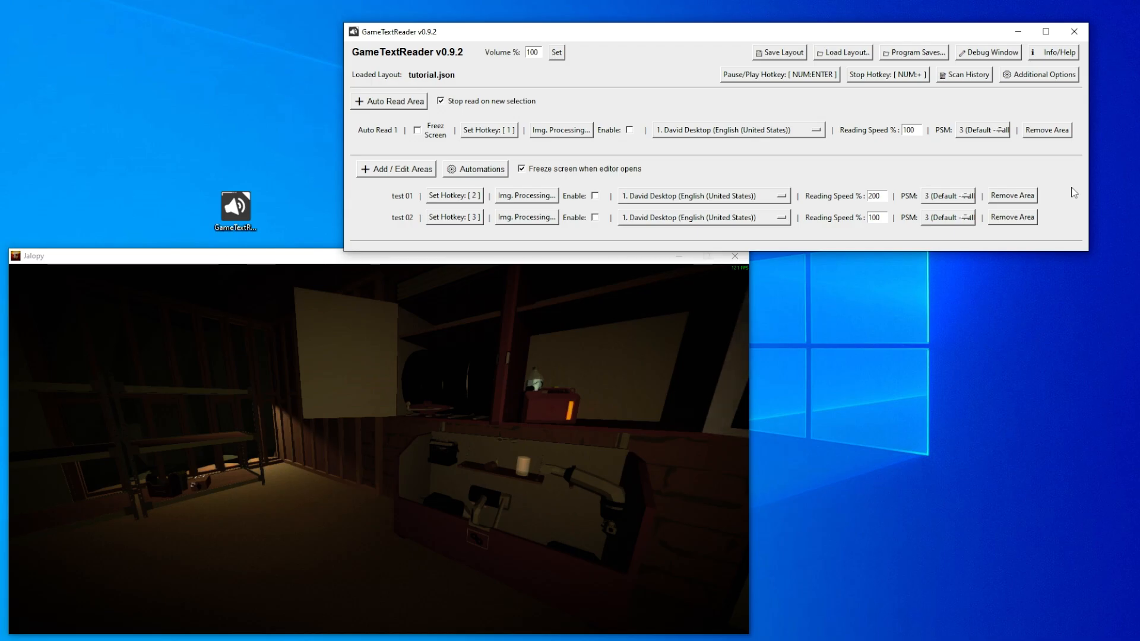
- Open the program information to examine the OCR status, download links and changelog, and close it
{"action": "left_click", "coordinate": [1056, 51]}
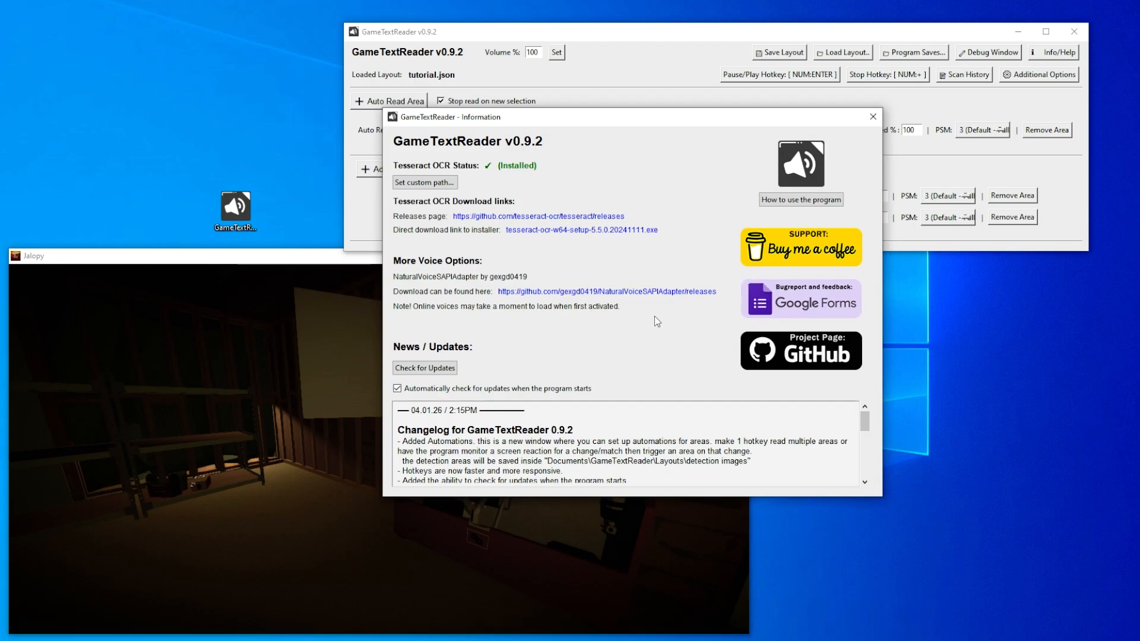
{"action": "left_click", "coordinate": [872, 117]}
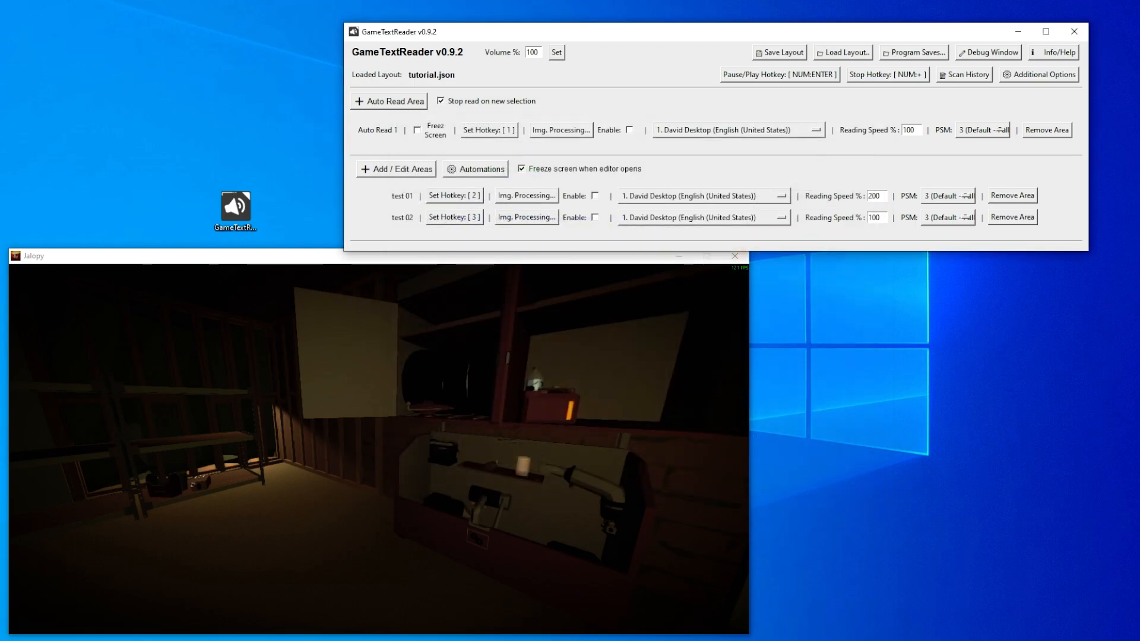